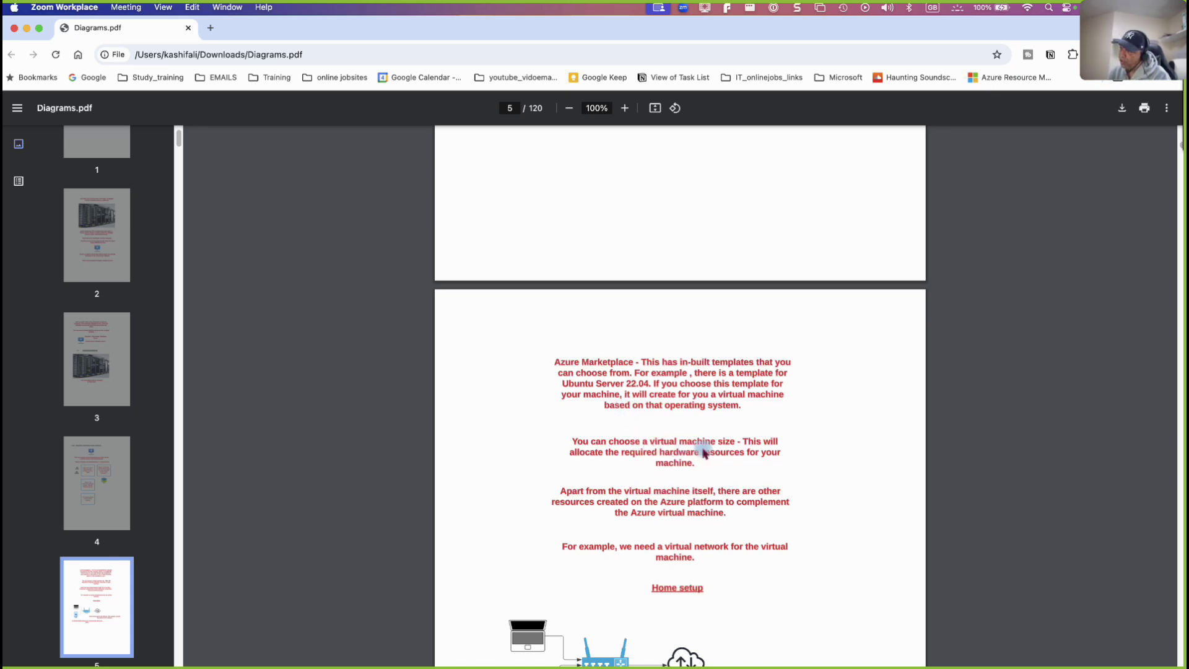
# Step: Annotate the Home setup diagram with handwritten Wifi, telephone and IP address labels and strokes linking the devices, router and Internet cloud
pyautogui.scroll(-1, 684, 474)
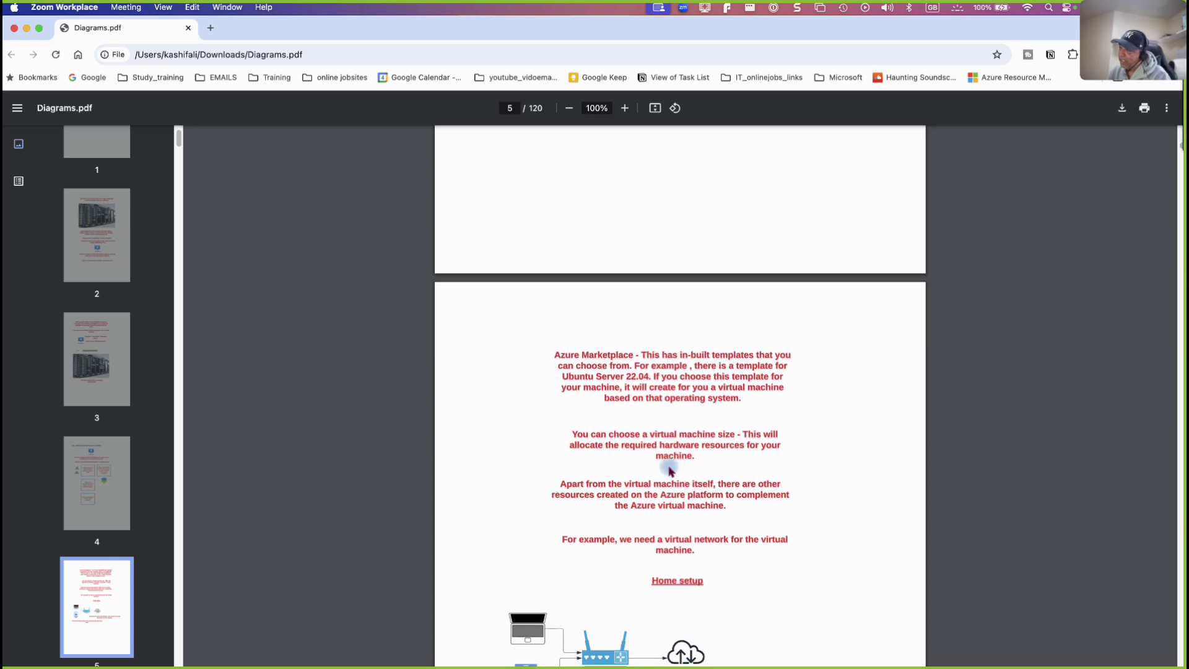
pyautogui.scroll(-2, 687, 461)
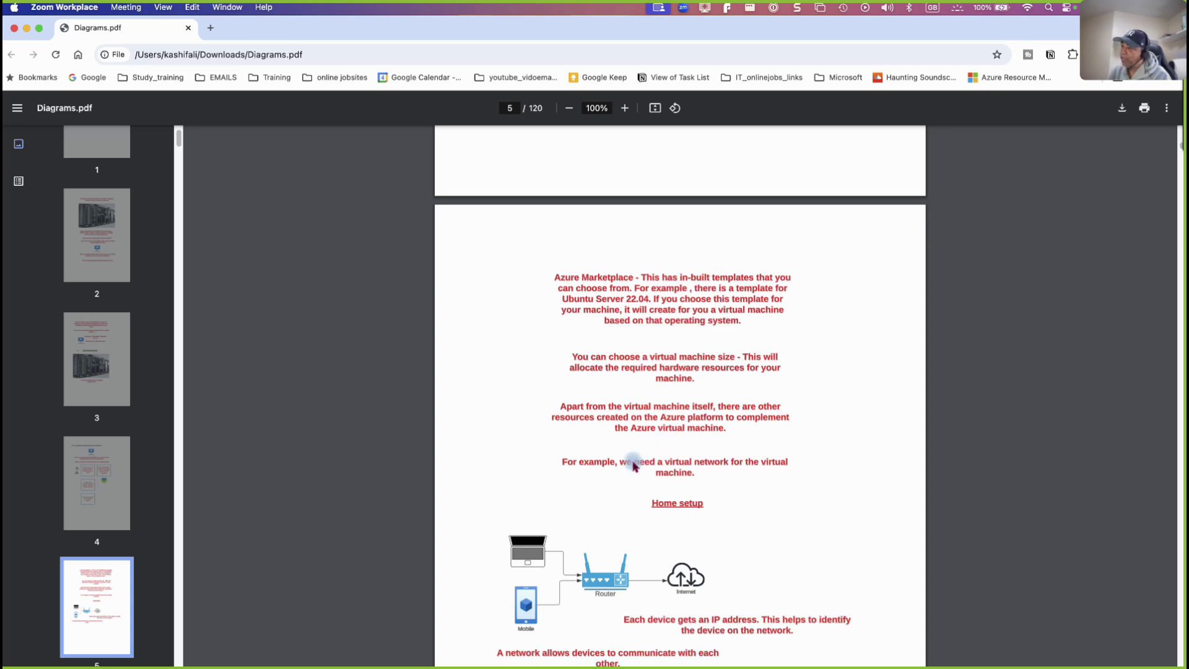
pyautogui.scroll(-5, 634, 466)
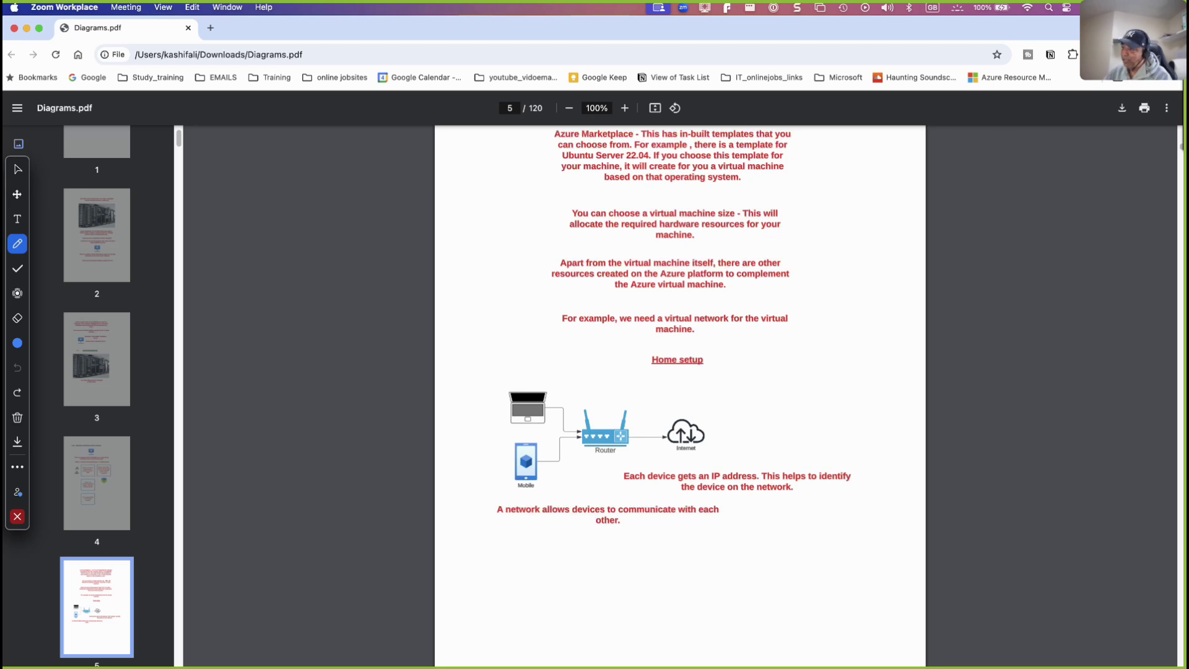
pyautogui.moveTo(591, 391)
pyautogui.mouseDown()
pyautogui.moveTo(594, 399)
pyautogui.moveTo(618, 384)
pyautogui.moveTo(624, 412)
pyautogui.moveTo(633, 393)
pyautogui.moveTo(625, 418)
pyautogui.moveTo(639, 398)
pyautogui.moveTo(644, 424)
pyautogui.moveTo(668, 418)
pyautogui.moveTo(687, 381)
pyautogui.moveTo(681, 396)
pyautogui.moveTo(697, 379)
pyautogui.moveTo(744, 386)
pyautogui.moveTo(706, 426)
pyautogui.moveTo(716, 425)
pyautogui.moveTo(619, 450)
pyautogui.mouseUp()
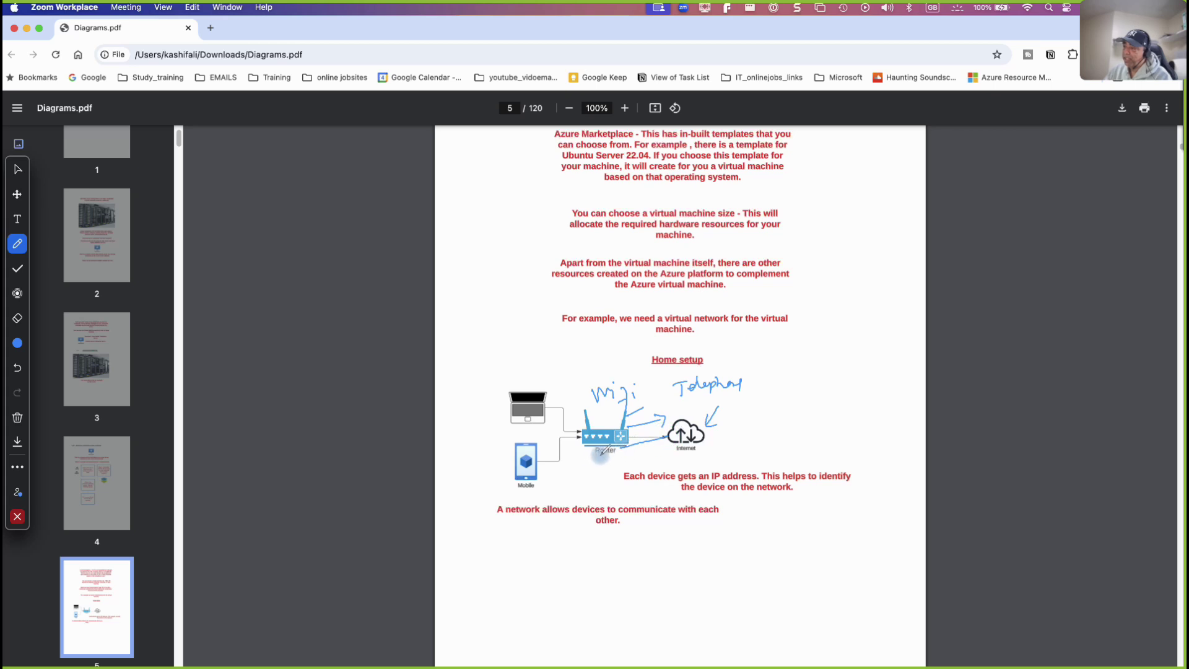
pyautogui.moveTo(547, 477)
pyautogui.mouseDown()
pyautogui.moveTo(537, 489)
pyautogui.moveTo(593, 437)
pyautogui.mouseUp()
pyautogui.moveTo(552, 384)
pyautogui.mouseDown()
pyautogui.moveTo(585, 407)
pyautogui.moveTo(584, 428)
pyautogui.moveTo(526, 374)
pyautogui.moveTo(498, 365)
pyautogui.moveTo(514, 352)
pyautogui.moveTo(576, 347)
pyautogui.mouseUp()
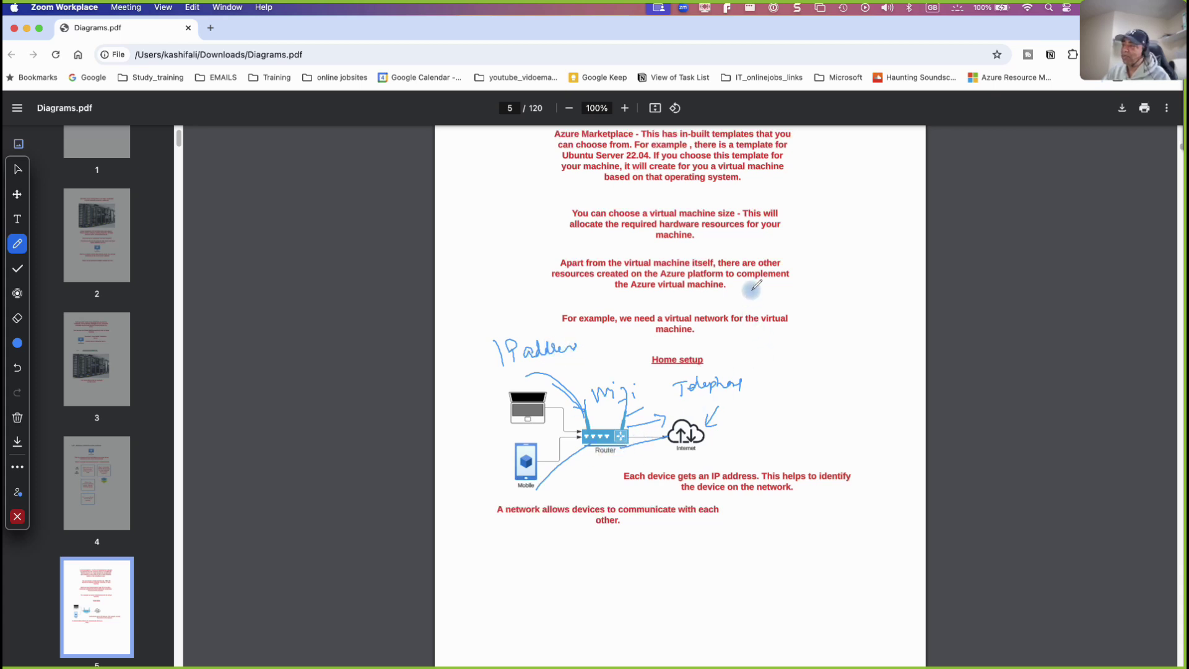
# Step: Circle the router in the Home setup diagram and handwrite a network label beyond the Internet cloud
pyautogui.moveTo(717, 407); pyautogui.dragTo(706, 425)
pyautogui.moveTo(705, 415); pyautogui.dragTo(717, 426)
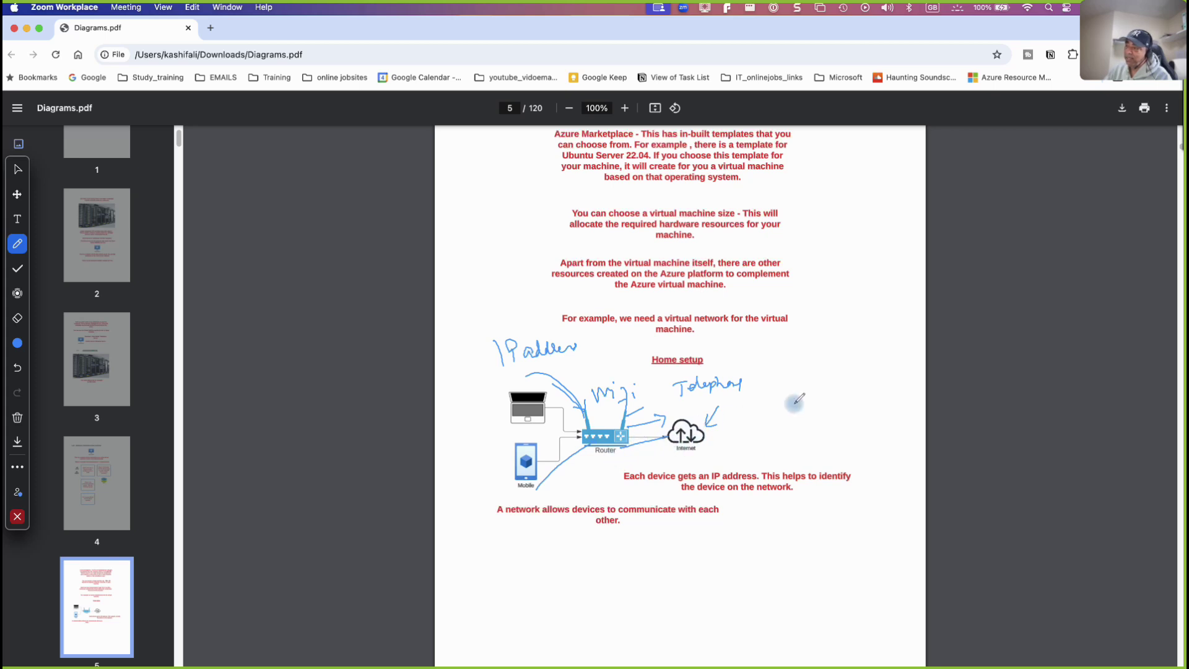
pyautogui.moveTo(781, 387); pyautogui.dragTo(856, 379)
pyautogui.moveTo(636, 426)
pyautogui.mouseDown()
pyautogui.moveTo(596, 468)
pyautogui.moveTo(626, 407)
pyautogui.moveTo(667, 426)
pyautogui.mouseUp()
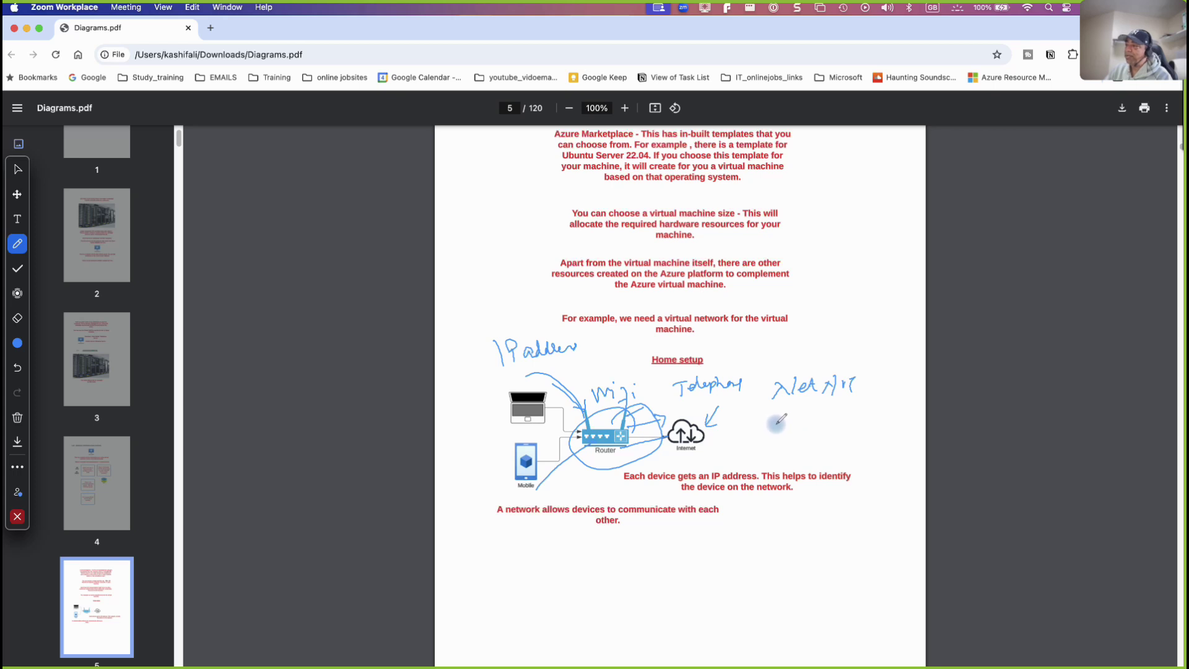
# Step: Handwrite VNET and Subnets beside the Internet cloud, draw an arrow linking them to it, and close the annotation tools
pyautogui.moveTo(762, 424)
pyautogui.mouseDown()
pyautogui.moveTo(799, 416)
pyautogui.moveTo(795, 433)
pyautogui.moveTo(805, 426)
pyautogui.moveTo(774, 454)
pyautogui.mouseUp()
pyautogui.moveTo(781, 447)
pyautogui.mouseDown()
pyautogui.moveTo(793, 455)
pyautogui.moveTo(840, 437)
pyautogui.mouseUp()
pyautogui.moveTo(763, 433)
pyautogui.mouseDown()
pyautogui.moveTo(748, 422)
pyautogui.moveTo(762, 425)
pyautogui.mouseUp()
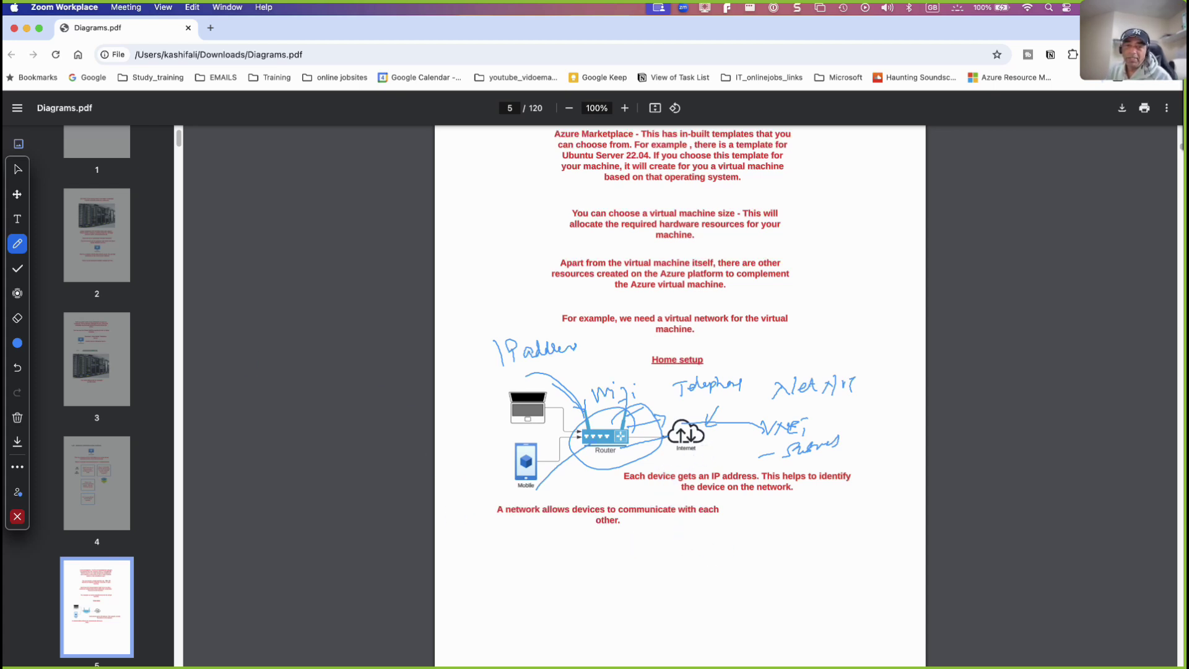
pyautogui.click(17, 517)
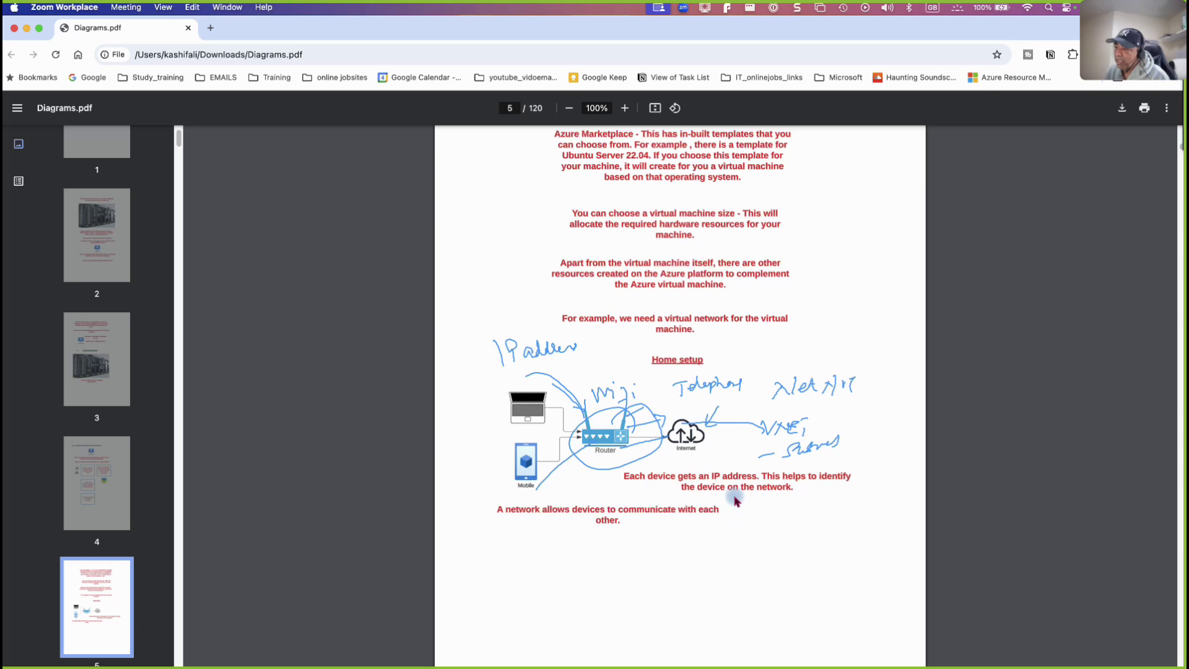
# Step: Review the notes beneath the Home setup diagram and the rest of the page
pyautogui.scroll(-1, 736, 500)
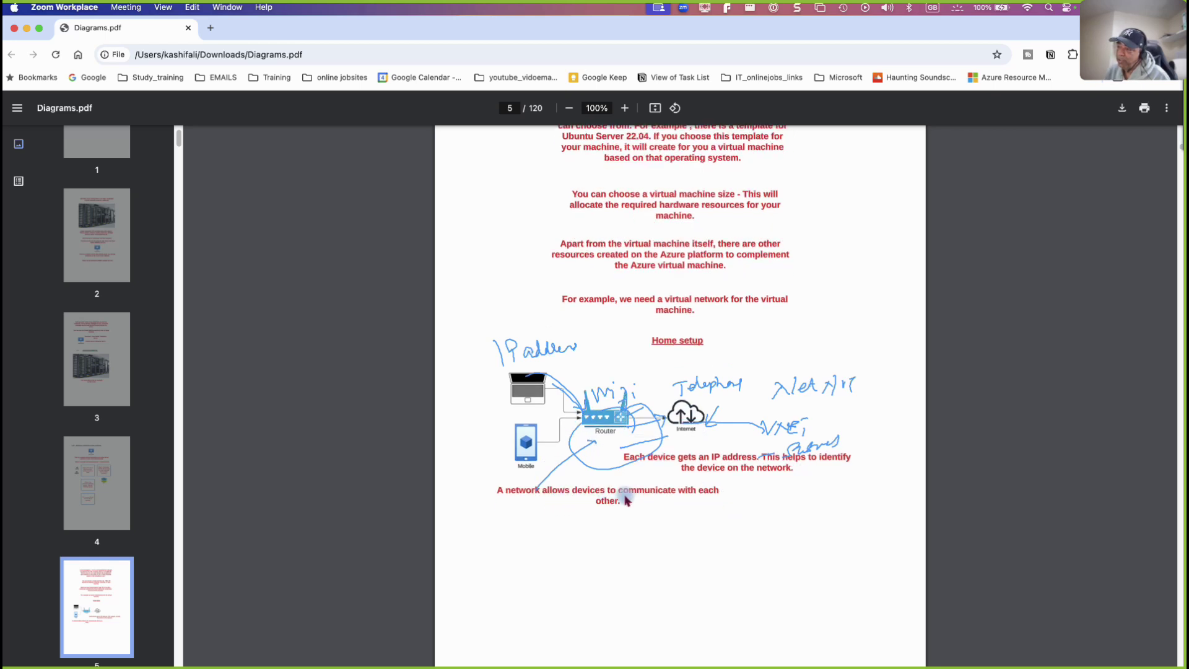
pyautogui.scroll(-10, 637, 507)
pyautogui.scroll(10, 646, 515)
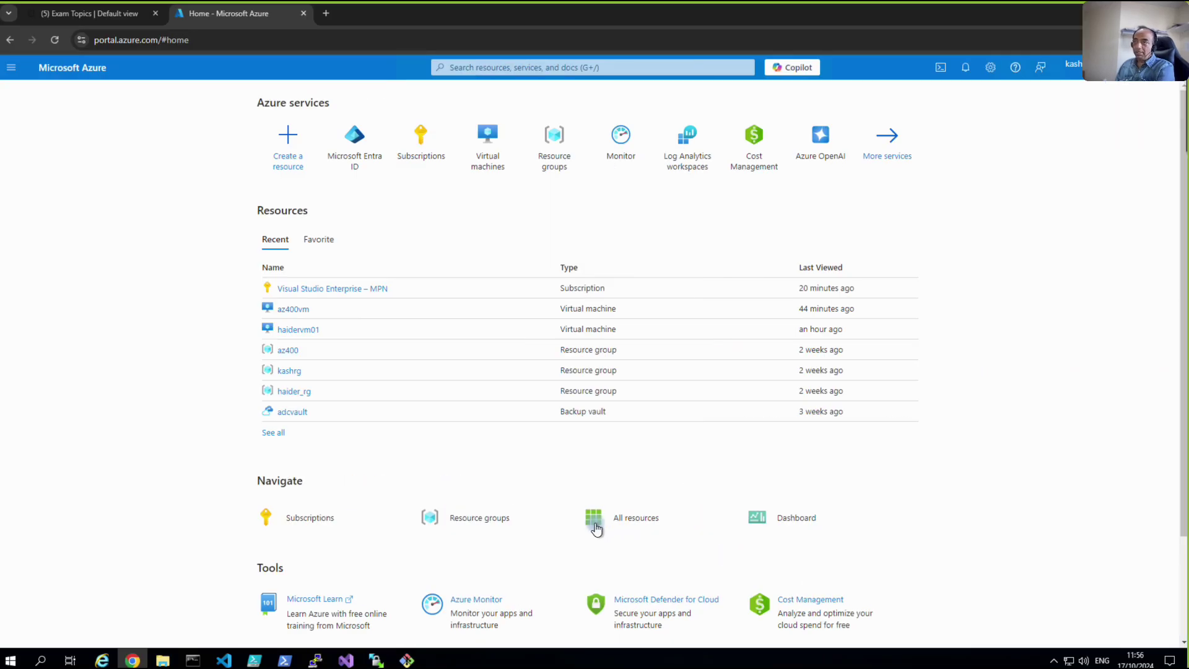
# Step: Switch to the Exam Topics list in Notion to check the course topics, and return to the Azure portal home page
pyautogui.moveTo(592, 644)
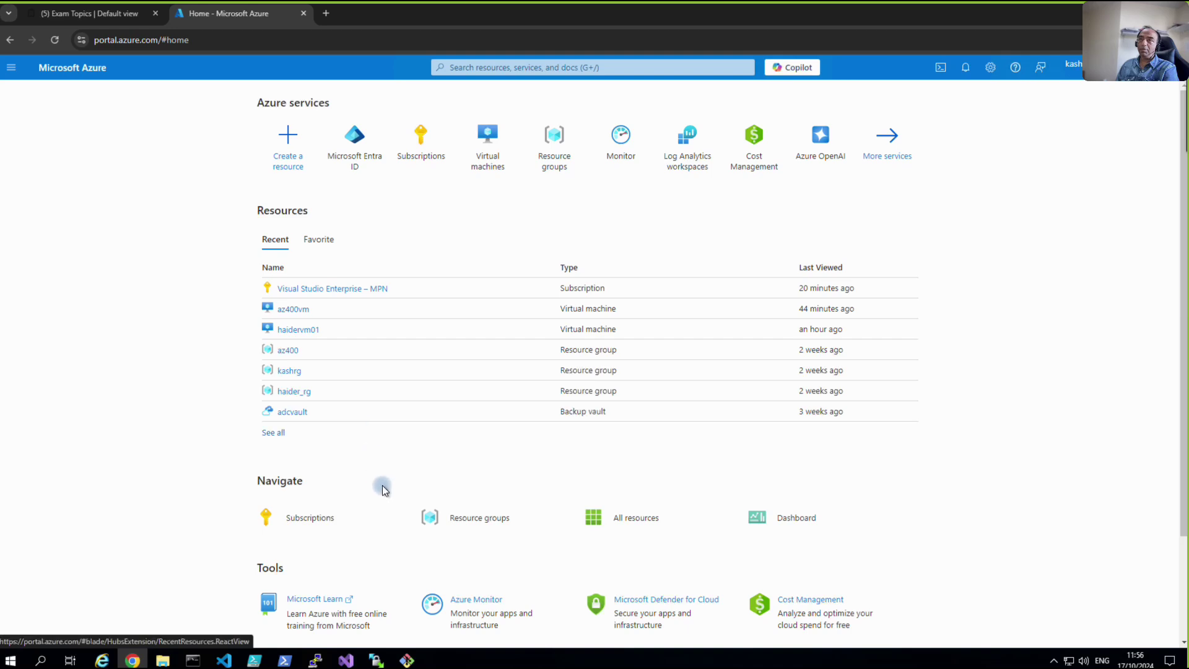
pyautogui.click(39, 14)
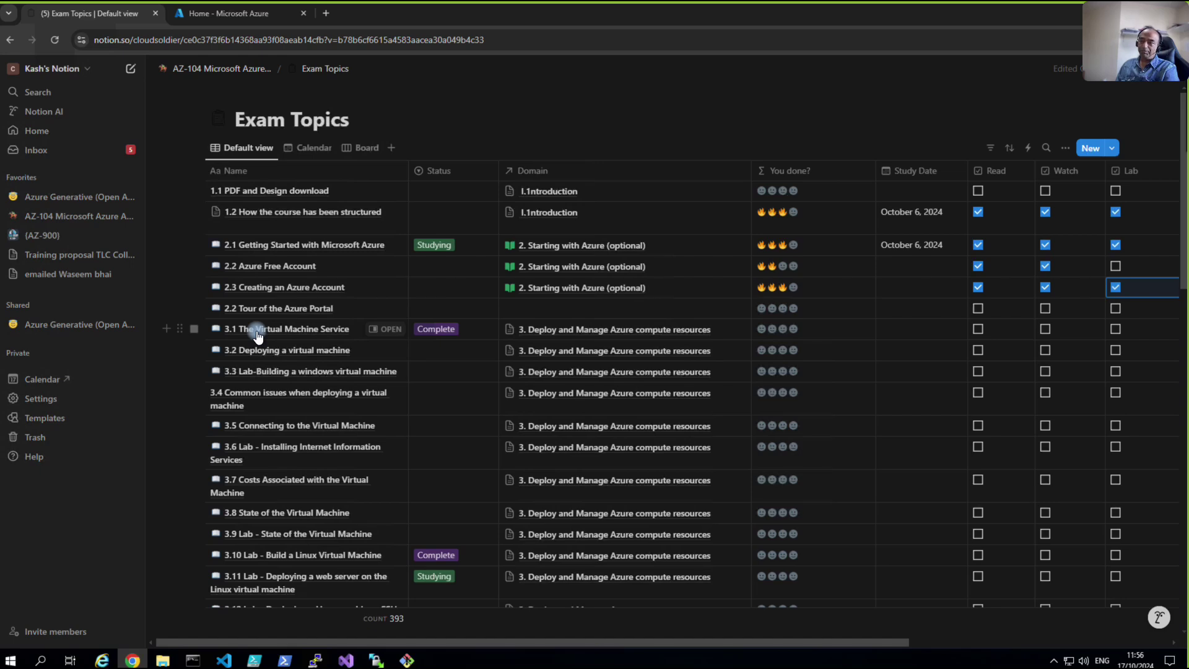
pyautogui.click(259, 13)
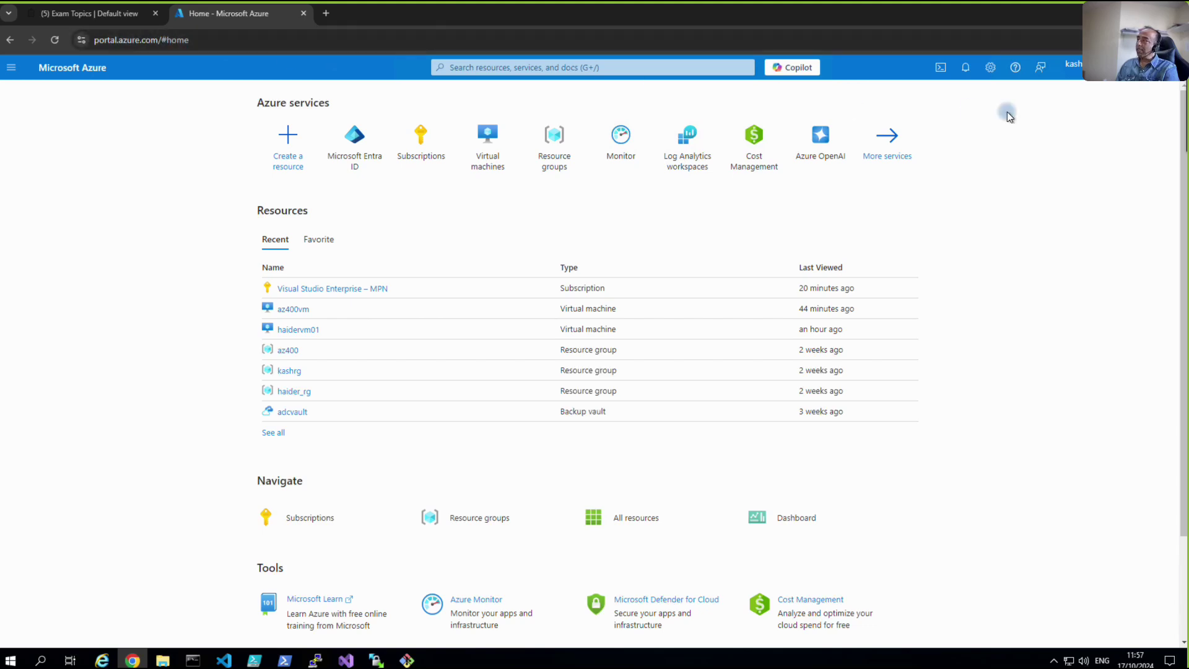
# Step: View the signed-in account's details and directory options, and close them
pyautogui.click(1074, 64)
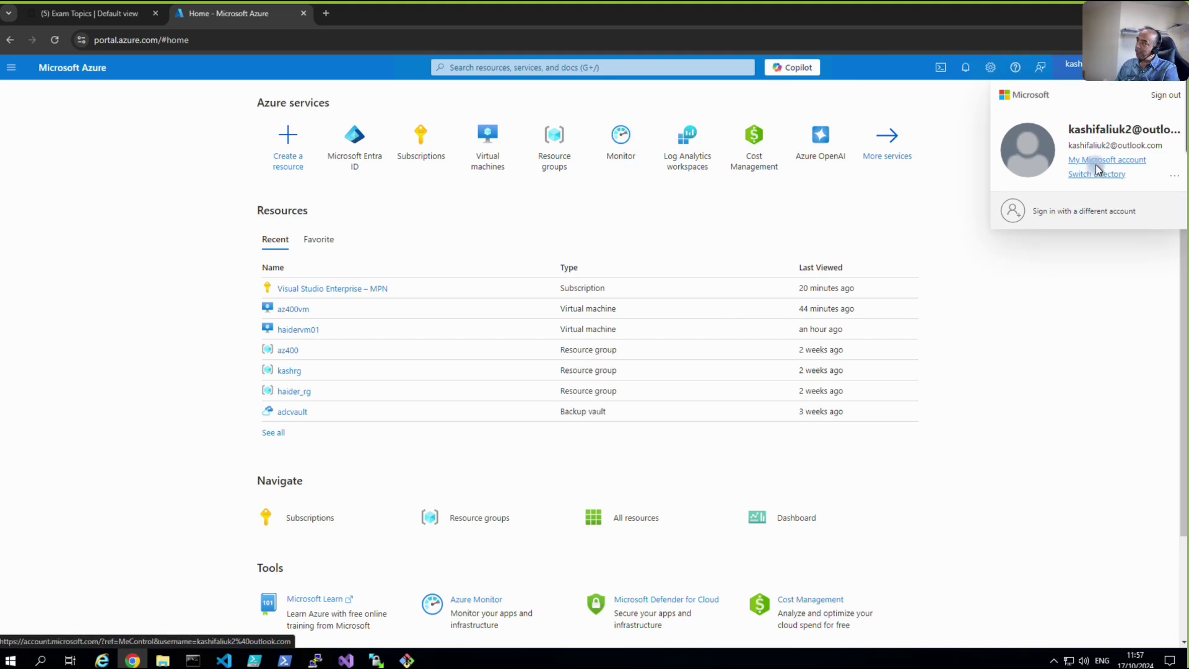
pyautogui.click(1077, 359)
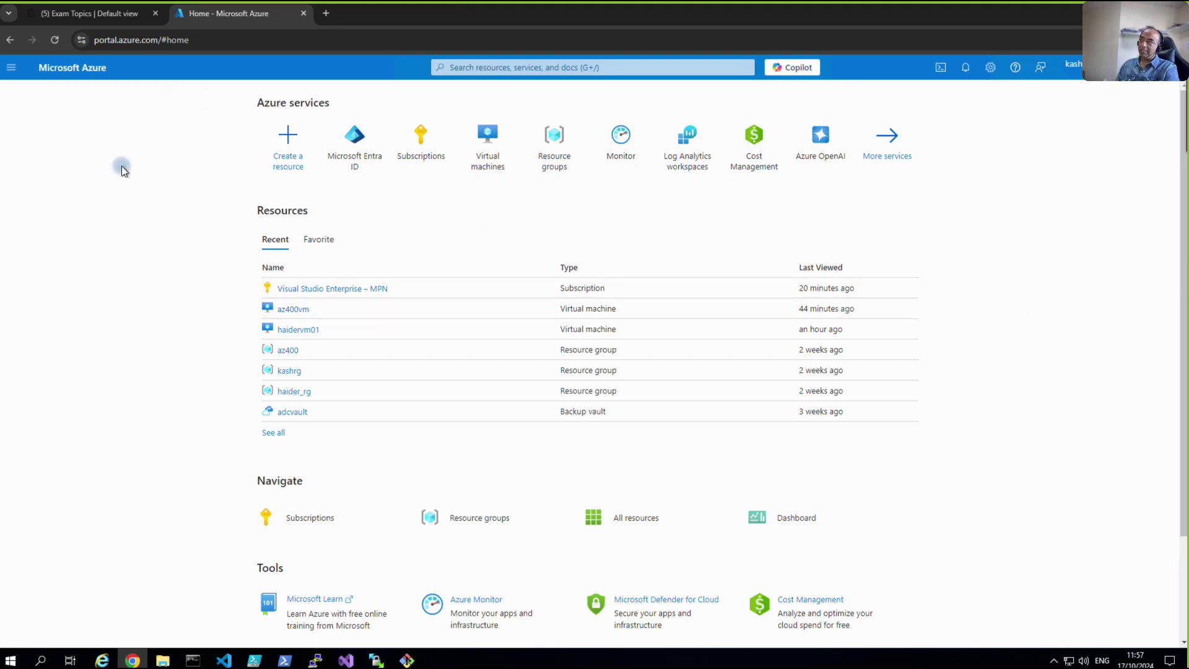
# Step: Search for "resou" on the Create a resource page to view the suggestions, and return to the portal home page
pyautogui.click(288, 165)
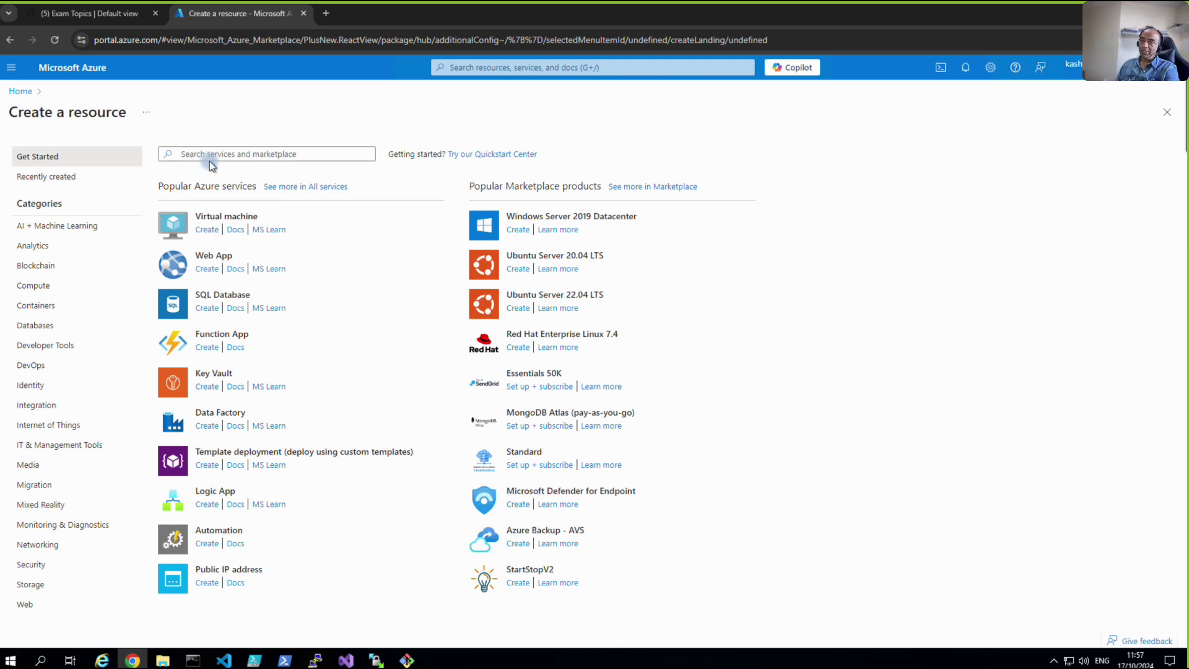
pyautogui.click(214, 155)
pyautogui.write('resou')
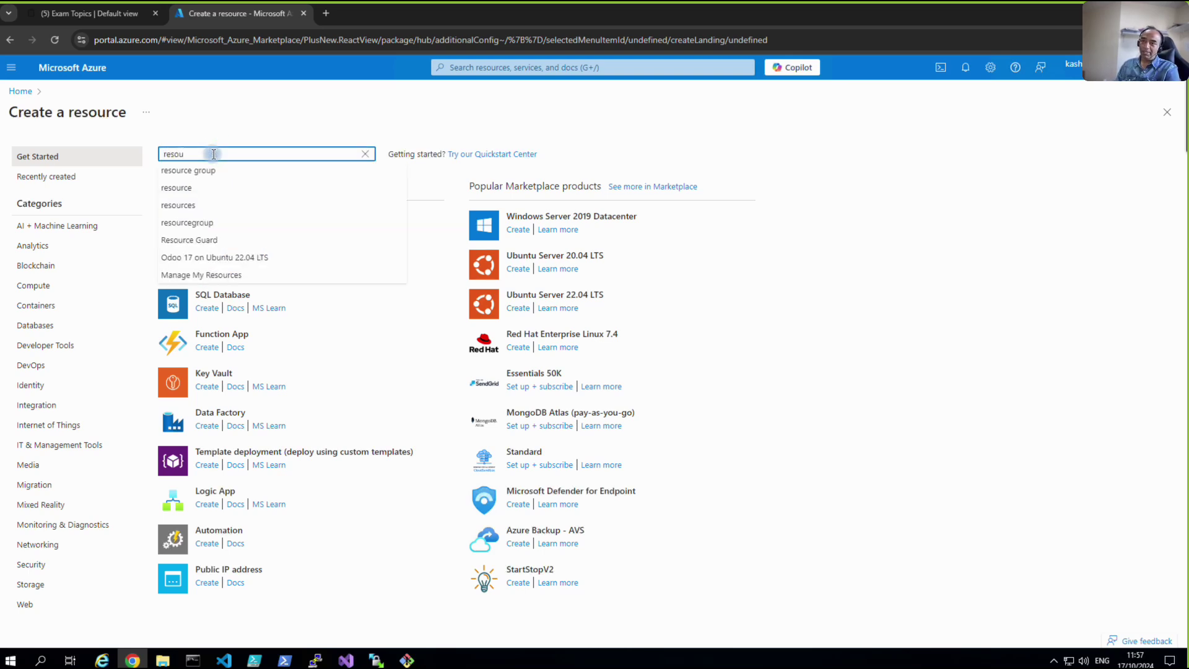
pyautogui.click(182, 105)
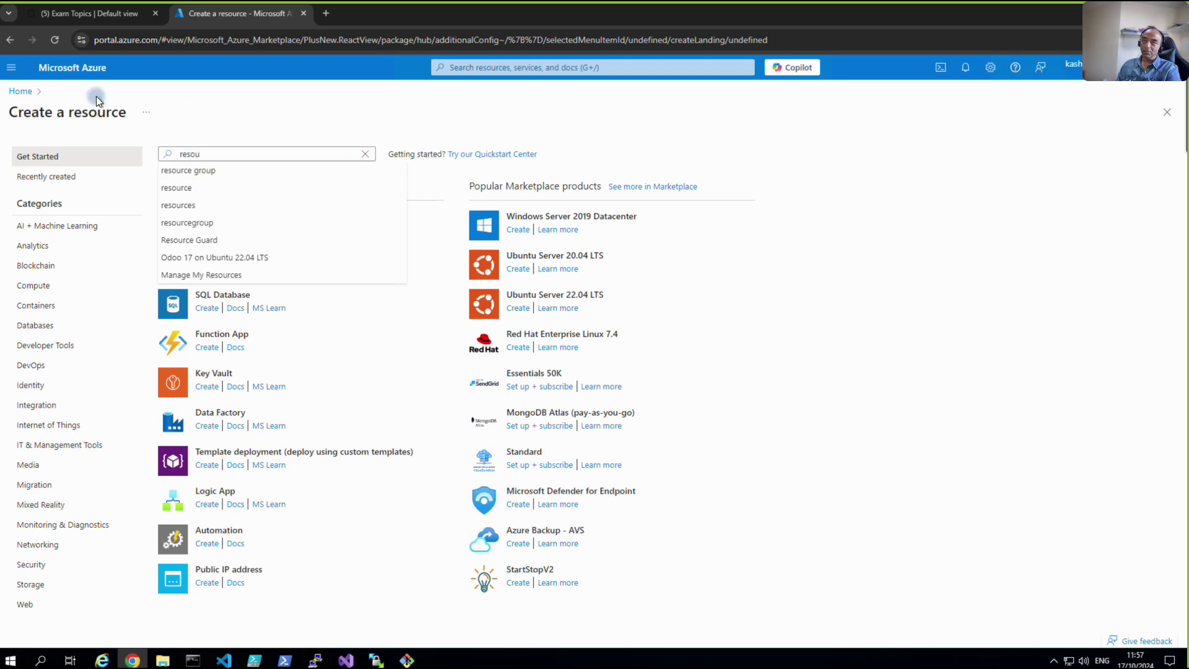
pyautogui.click(19, 91)
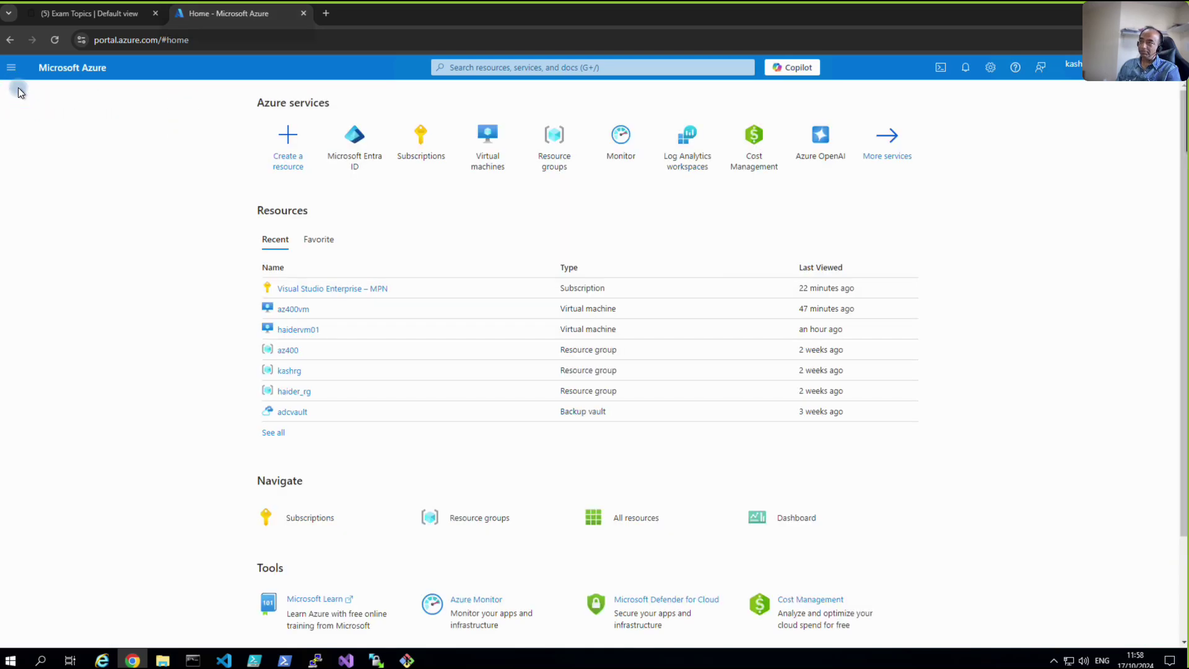
# Step: View the list of resource groups and return to the portal home page
pyautogui.click(554, 164)
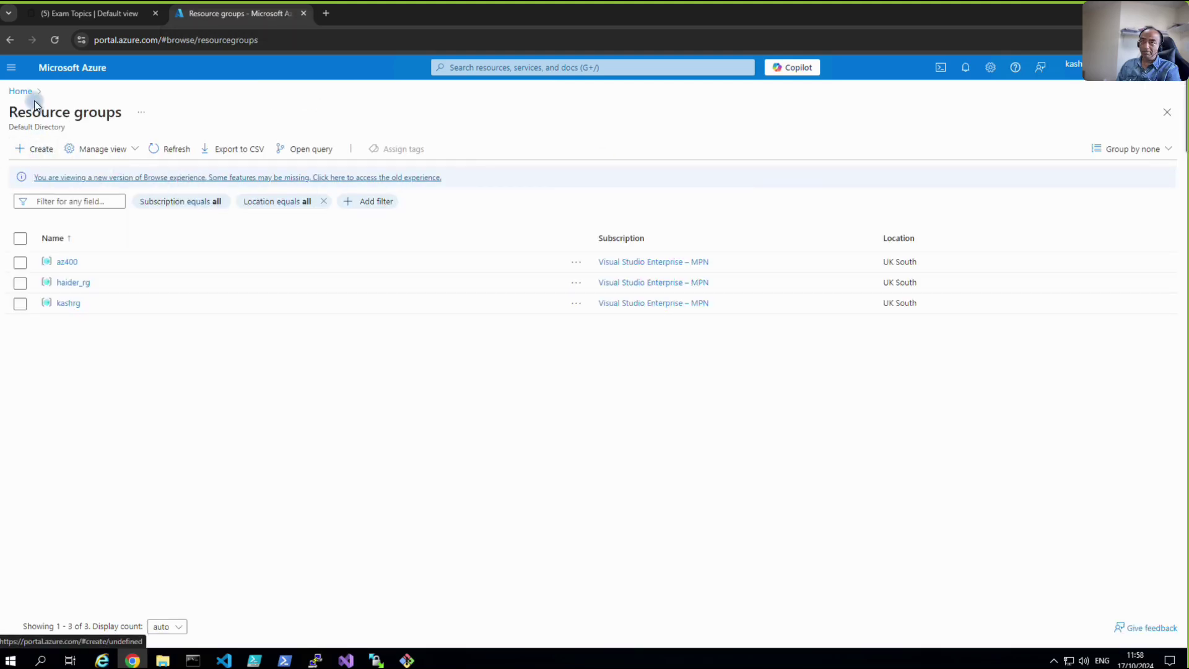
pyautogui.click(19, 92)
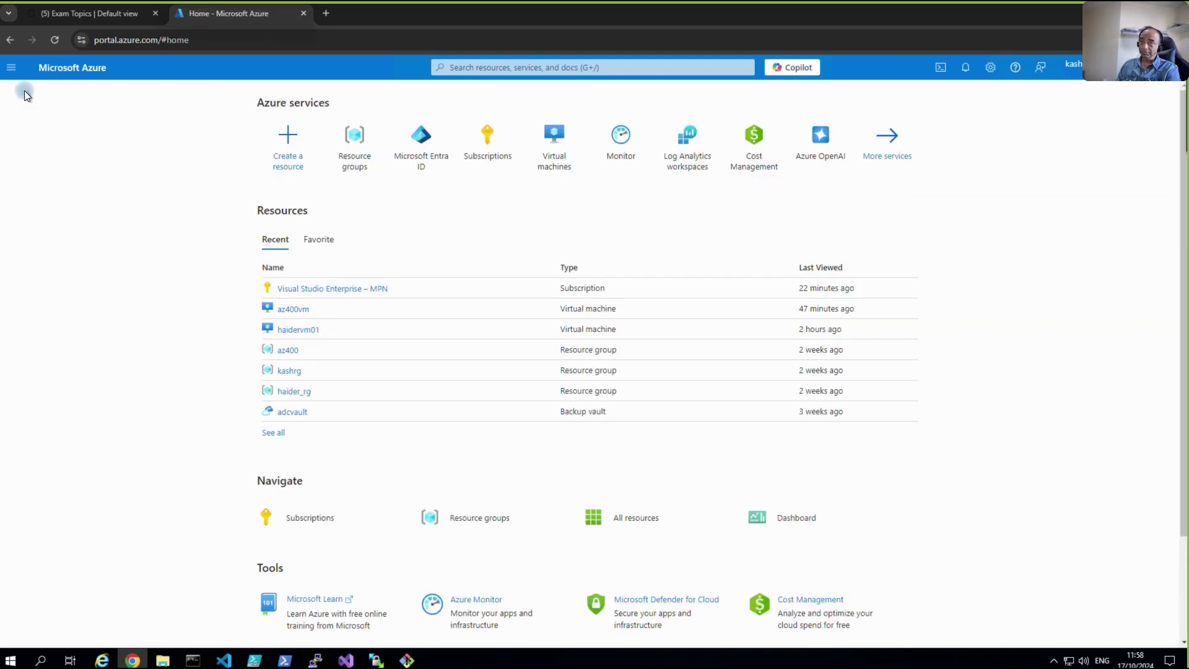
# Step: Examine the service shortcuts under Favorites in the portal menu and close it
pyautogui.click(10, 69)
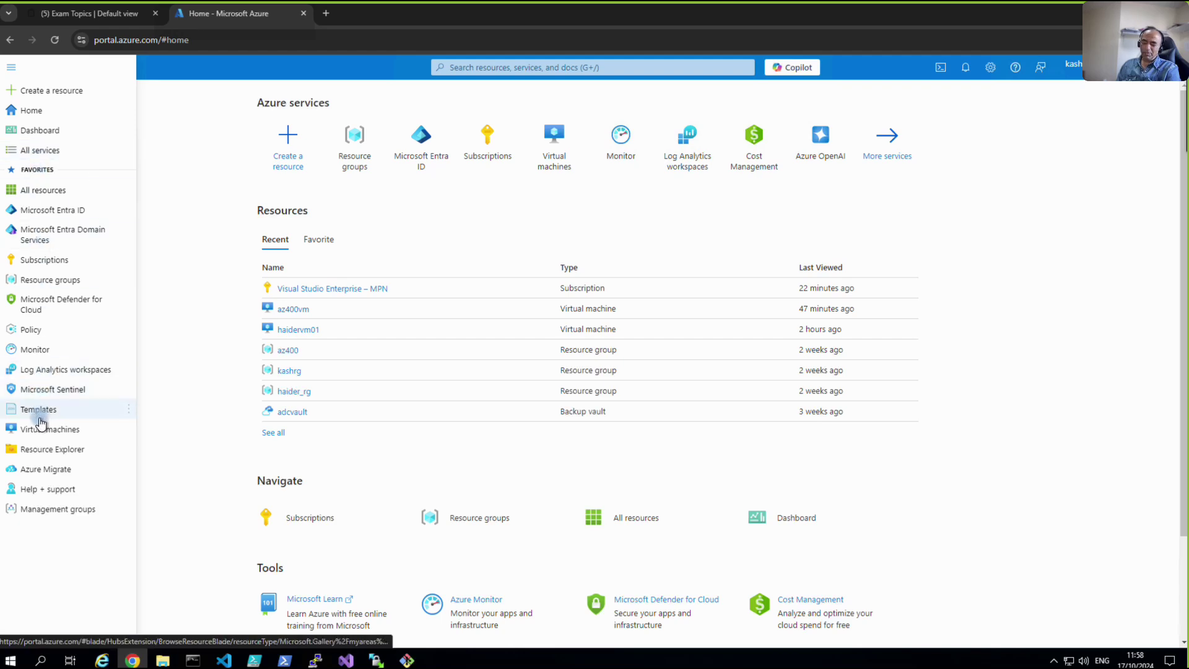
pyautogui.moveTo(34, 433)
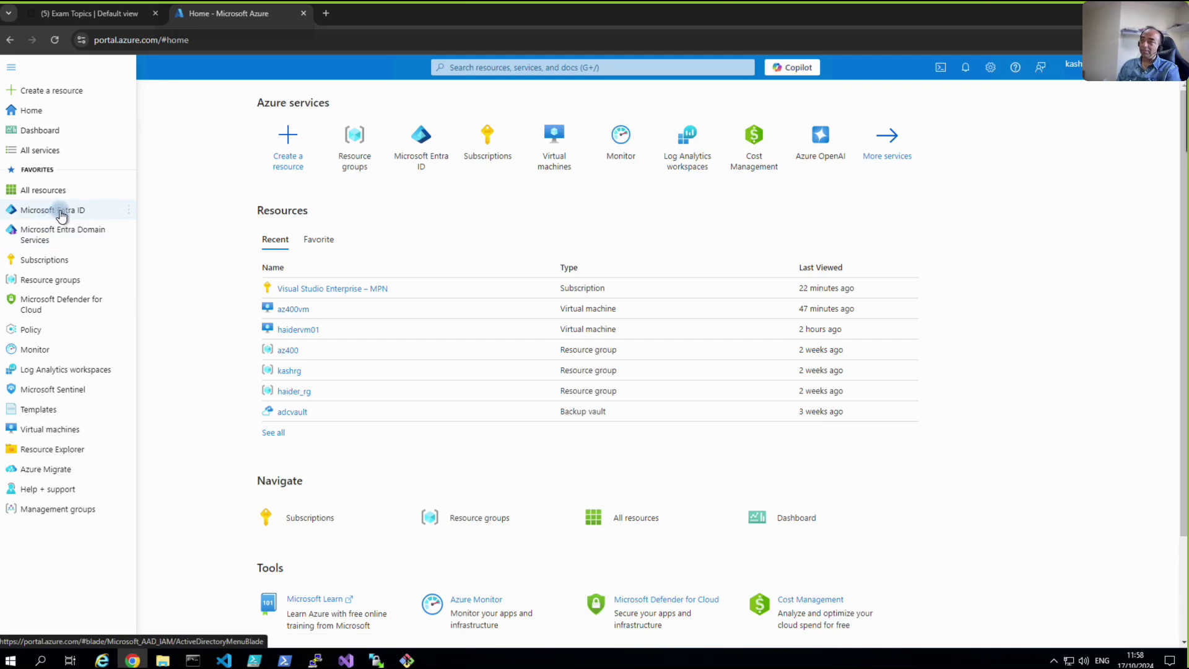
pyautogui.moveTo(61, 215)
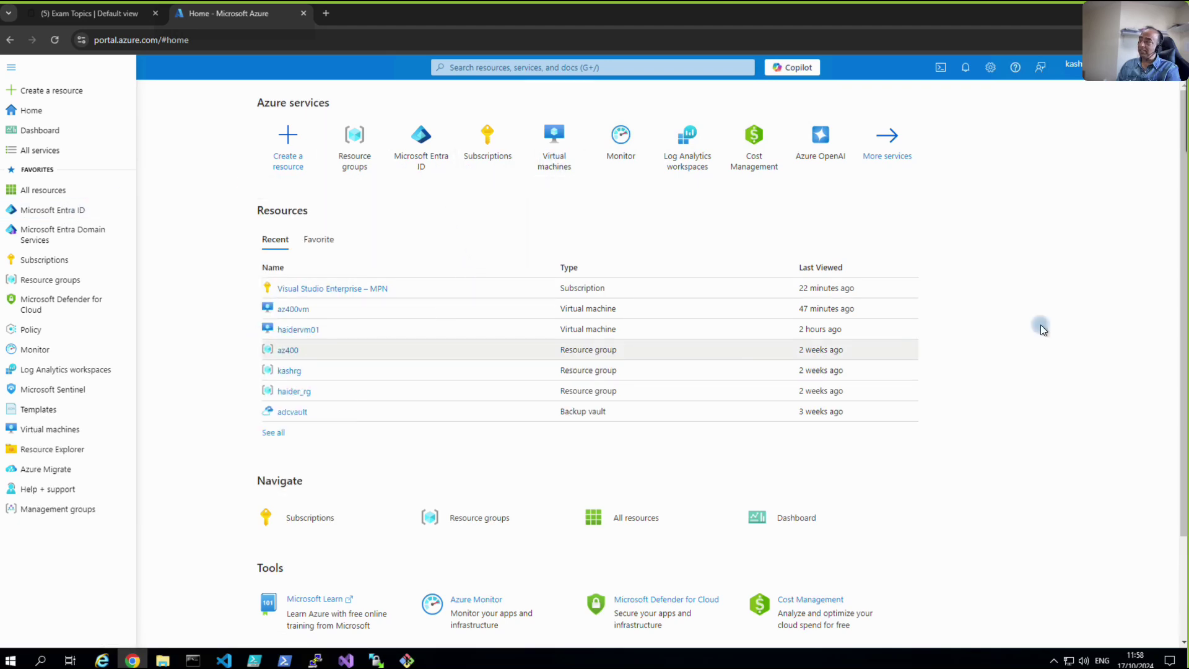
pyautogui.click(1114, 317)
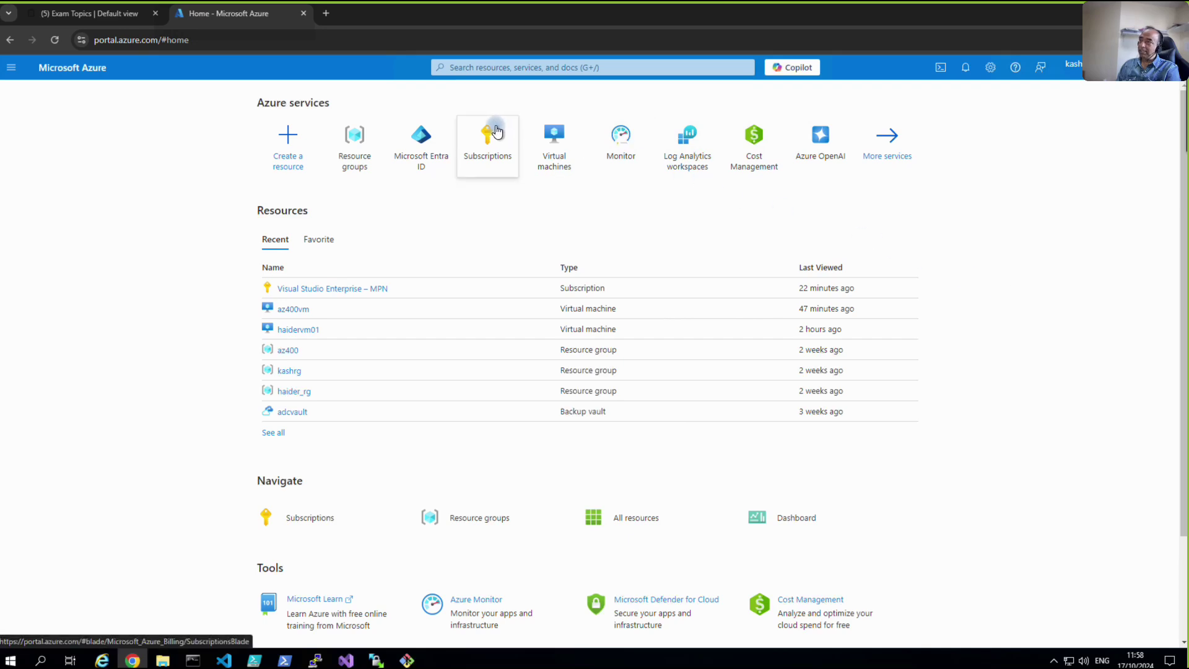
# Step: Examine the portal's Notifications, Portal settings and Support + troubleshooting areas
pyautogui.moveTo(492, 130)
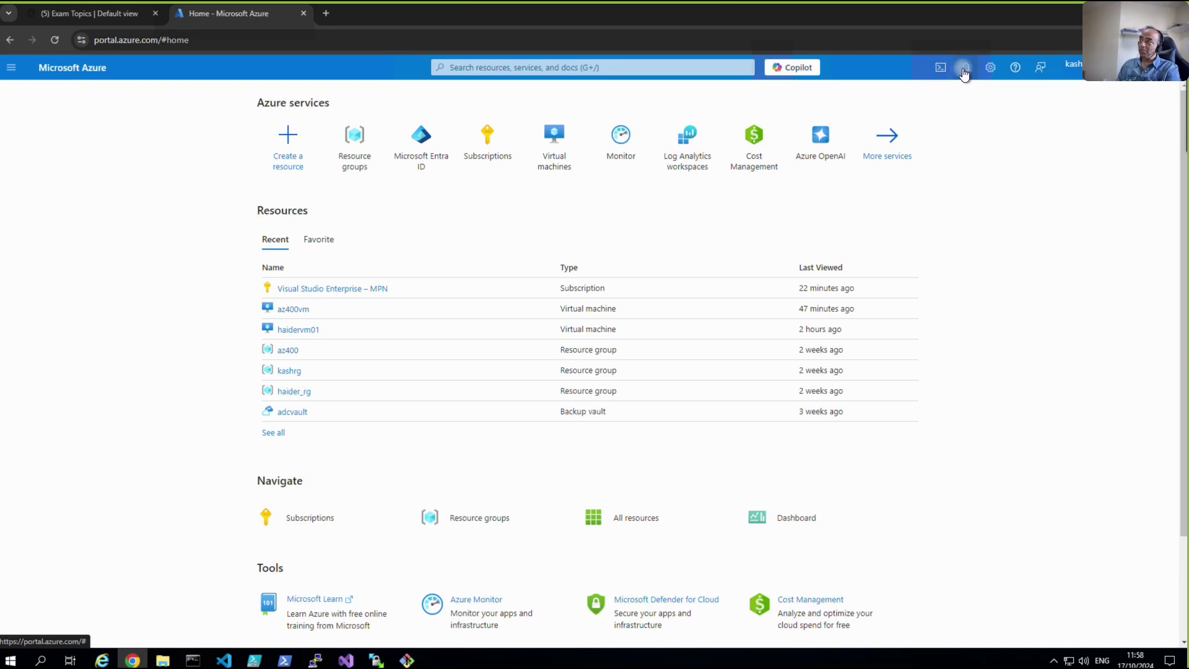
pyautogui.click(964, 68)
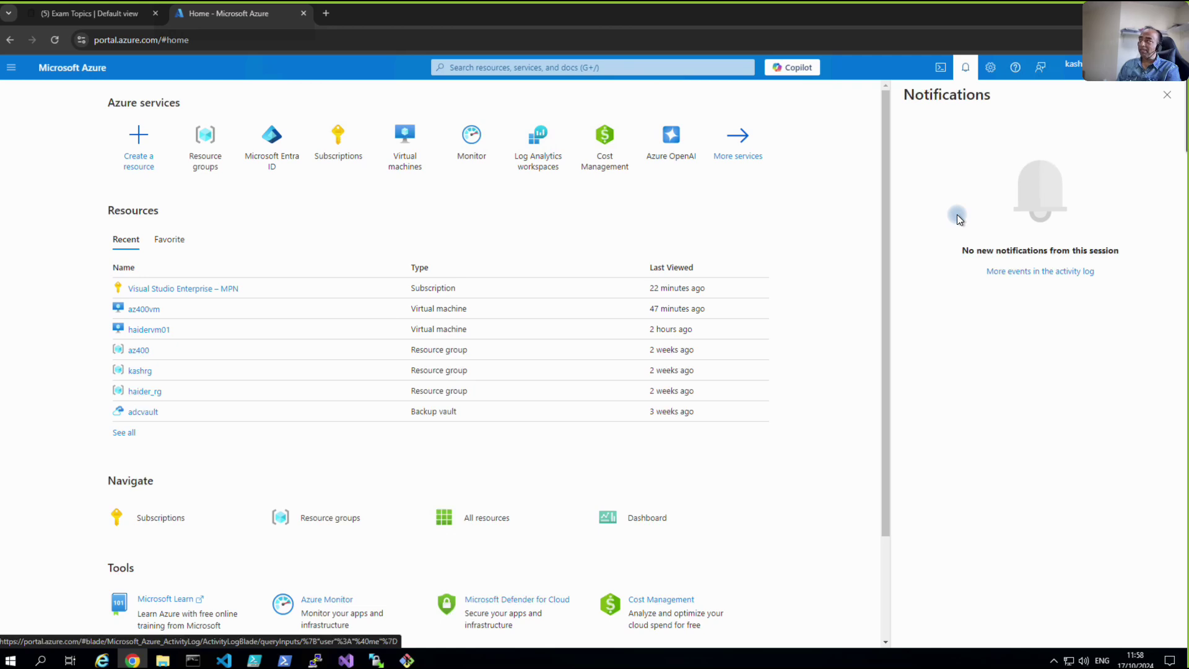
pyautogui.click(989, 75)
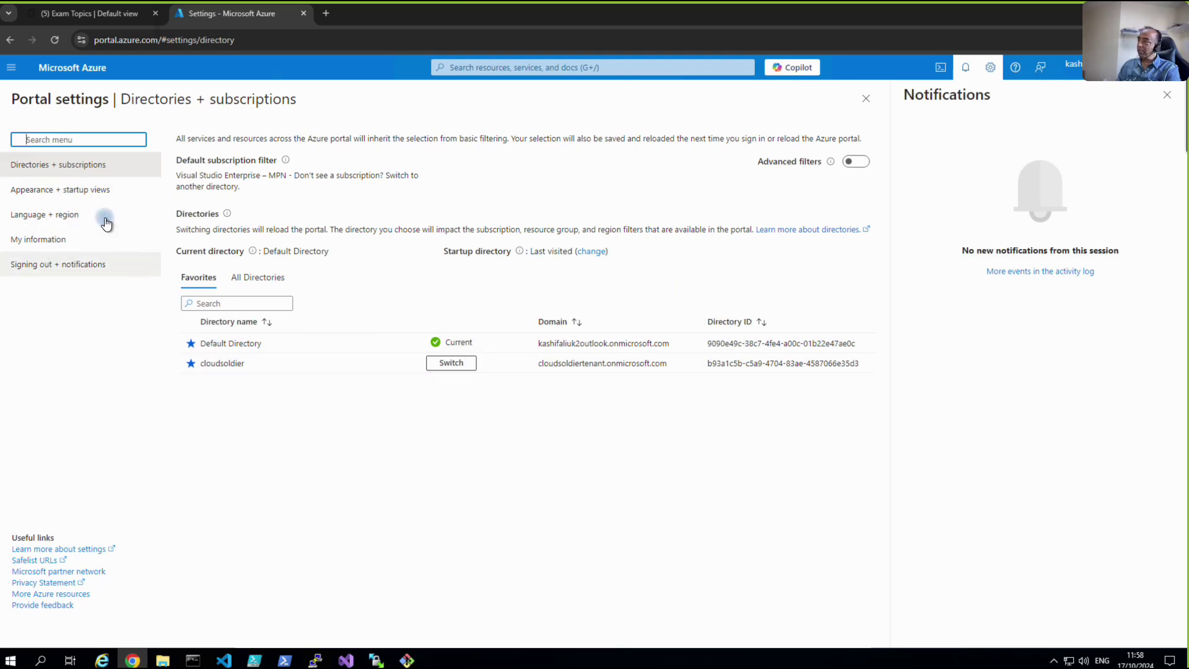
pyautogui.click(1015, 70)
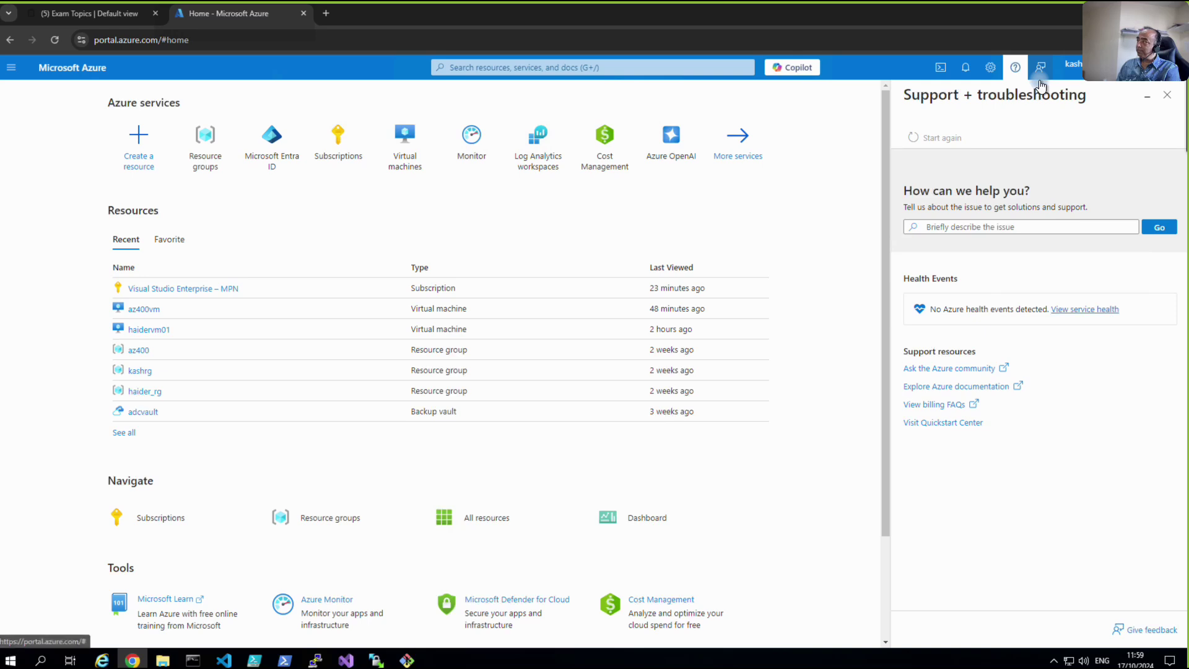
pyautogui.moveTo(777, 664)
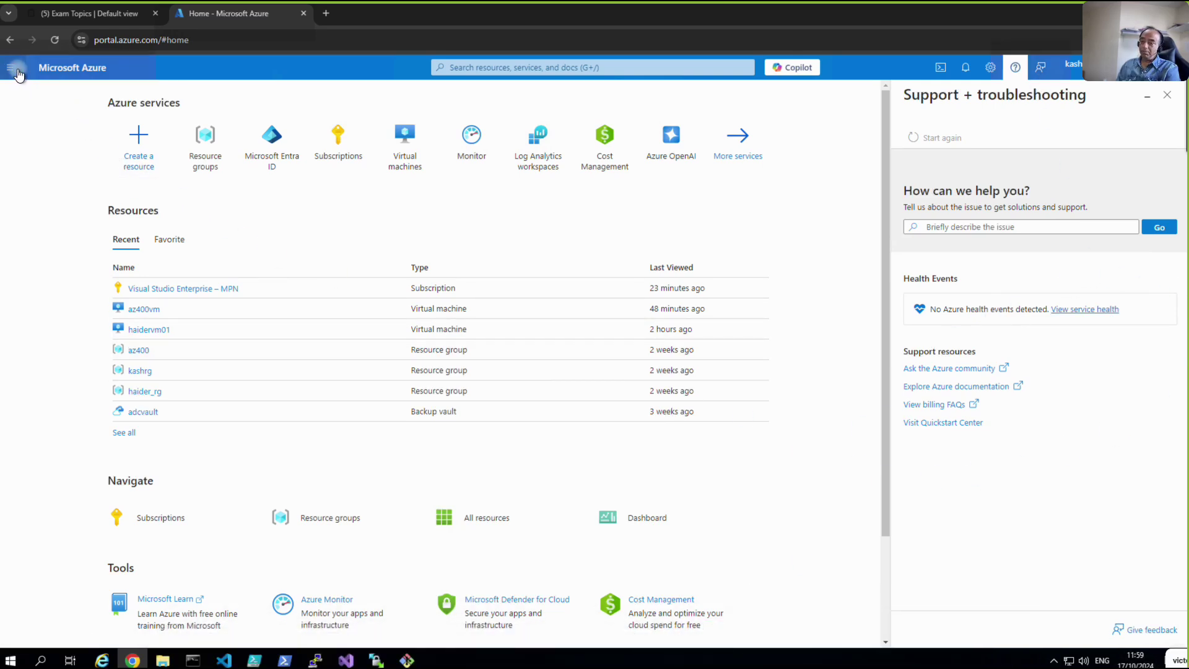
# Step: Review the portal menu once more, close it, and switch to the Exam Topics list in Notion
pyautogui.click(14, 70)
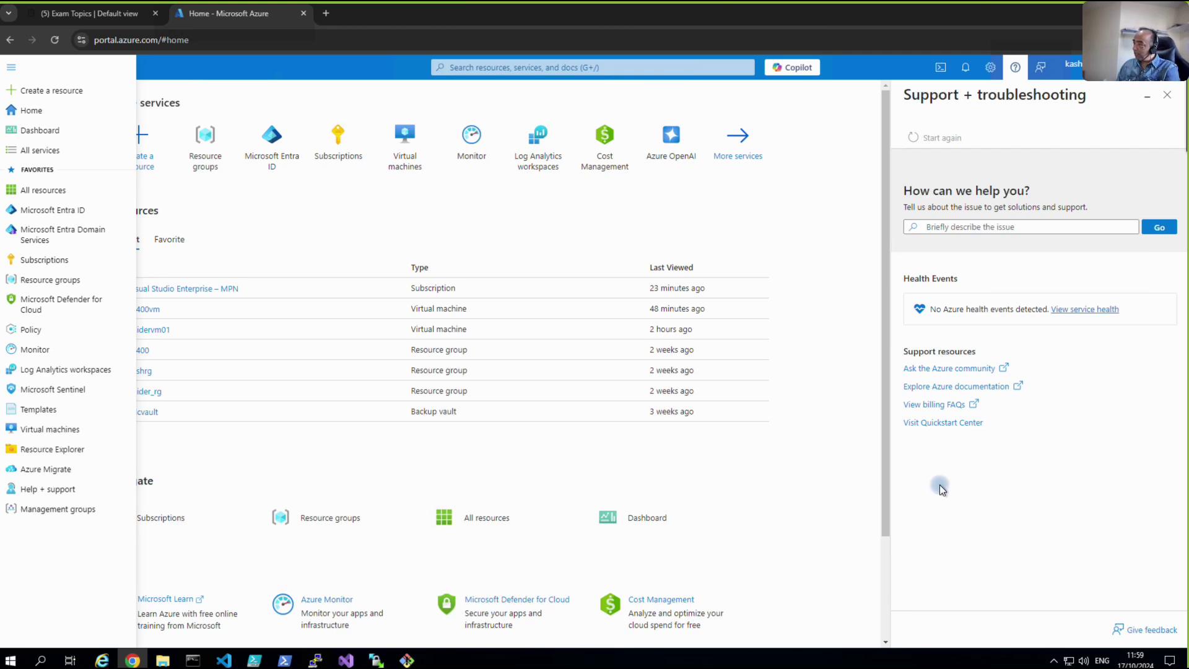
pyautogui.click(1028, 513)
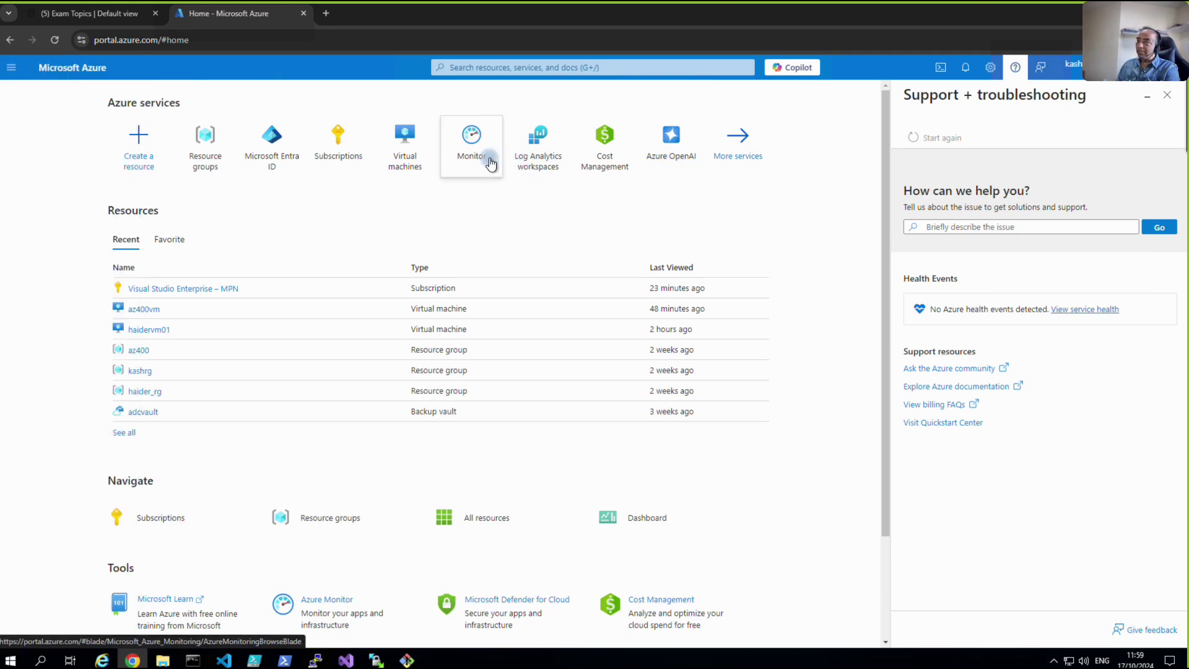
pyautogui.moveTo(386, 151)
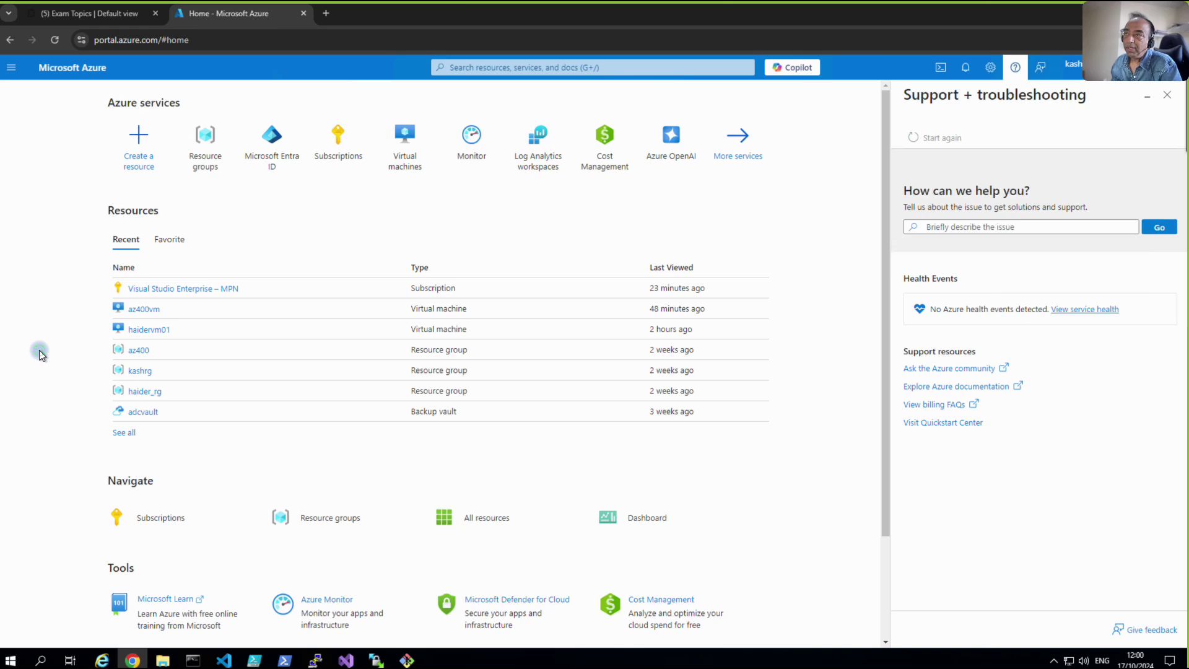
pyautogui.click(105, 16)
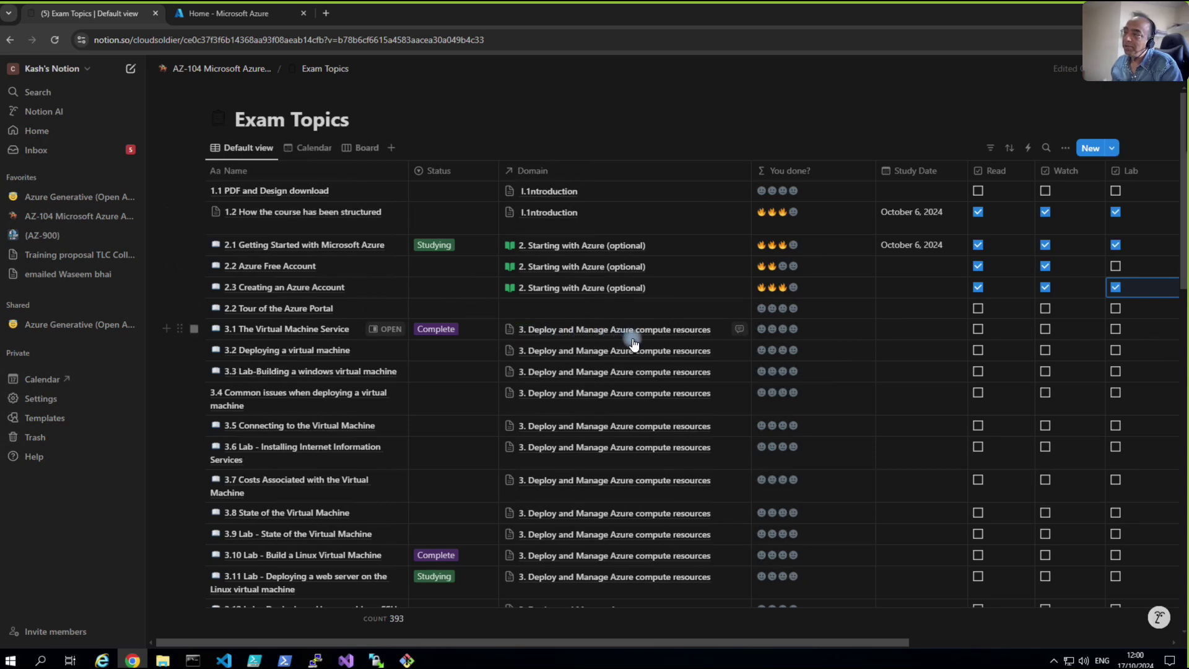
# Step: Switch back to the Azure portal, view the list of virtual machines, and return to the portal home page
pyautogui.click(211, 13)
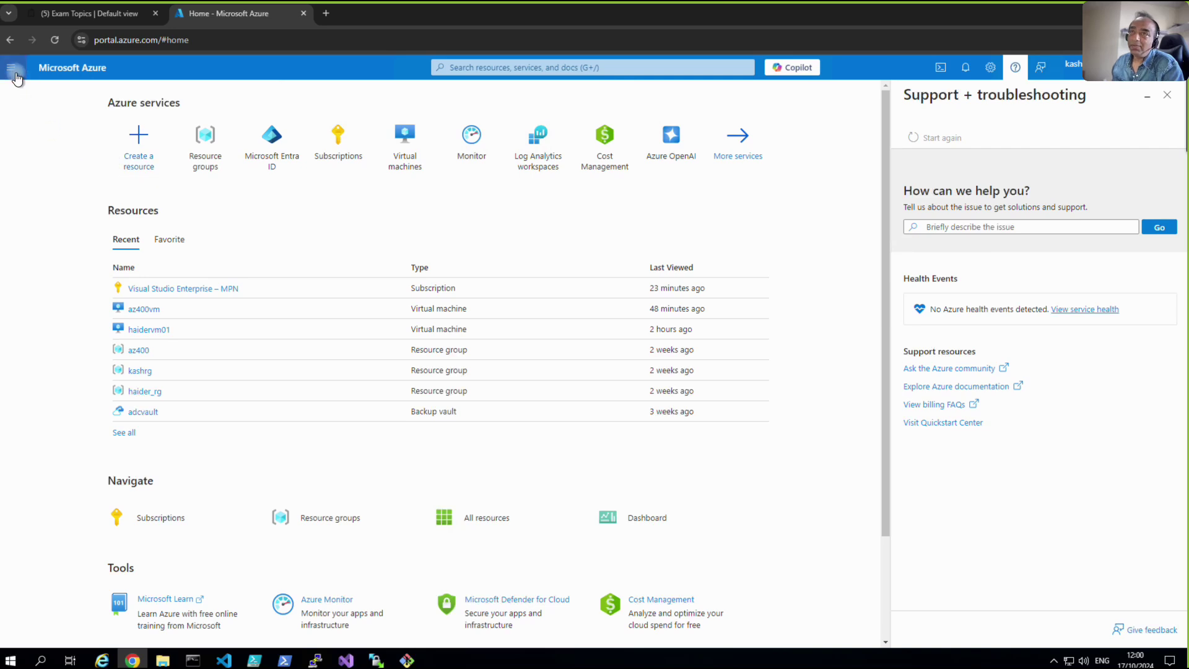
pyautogui.click(15, 72)
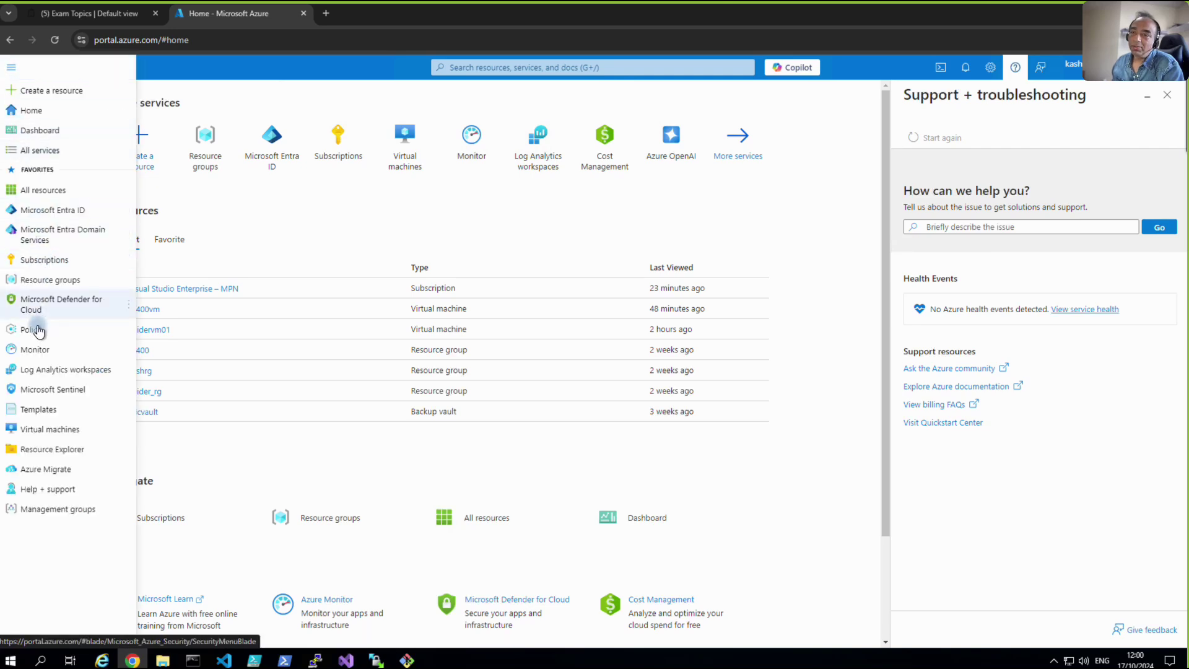
pyautogui.click(46, 429)
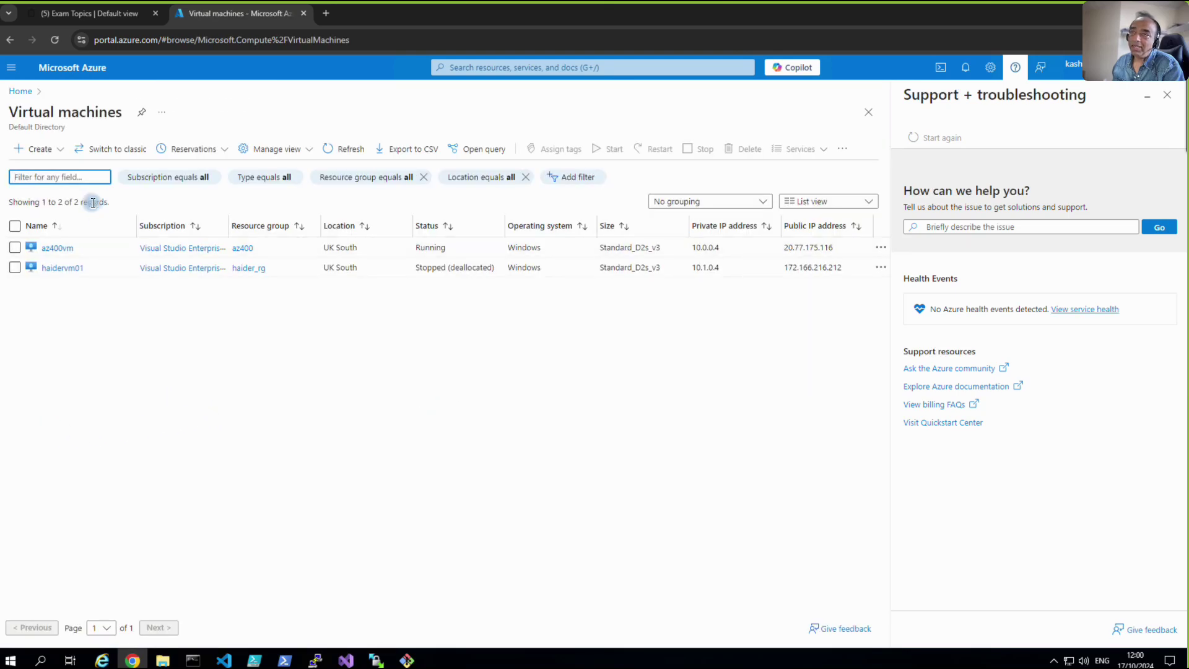
pyautogui.click(9, 40)
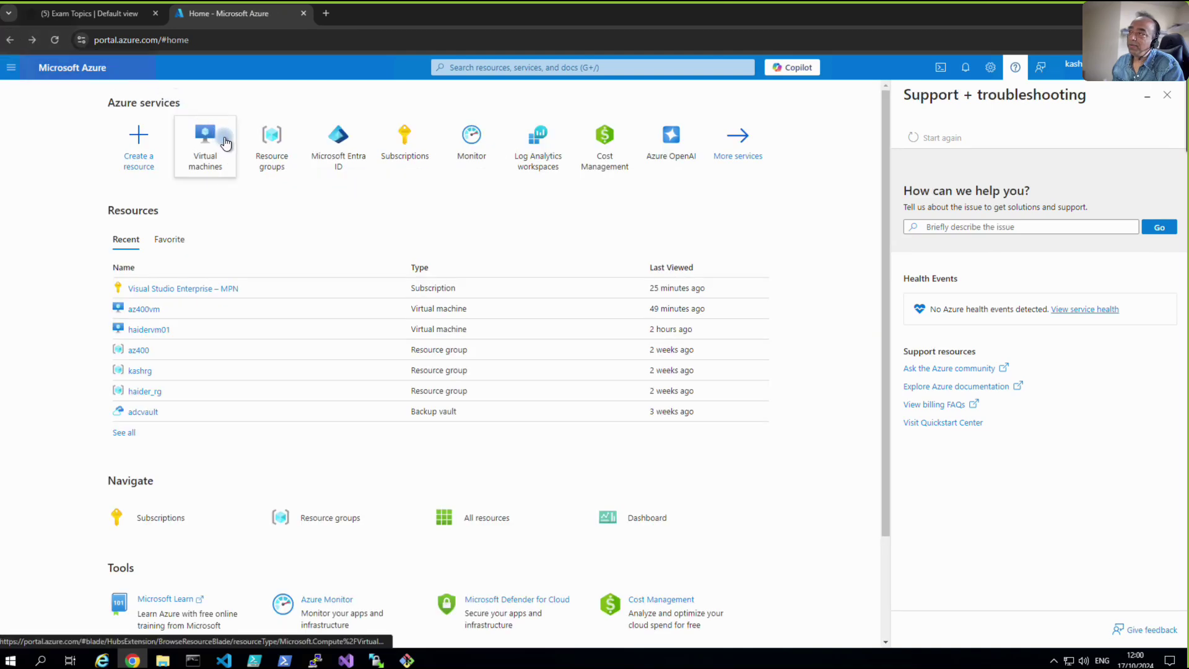
# Step: Find the Marketplace service through the portal search and search its offers for "virtual machine"
pyautogui.click(479, 70)
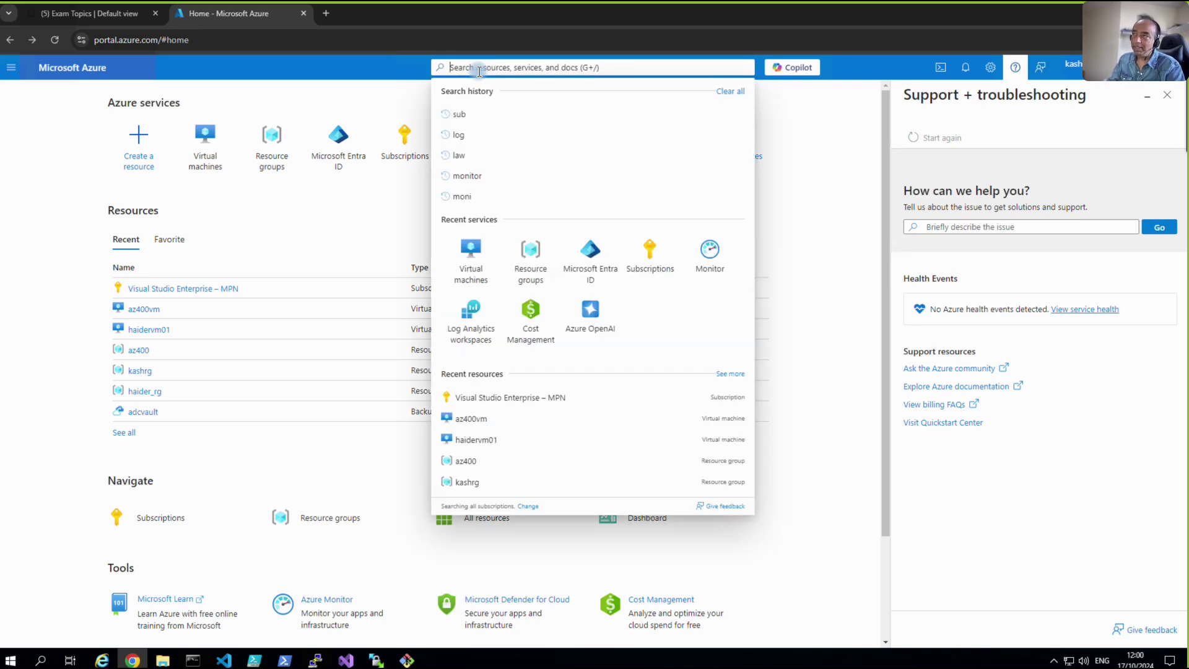
pyautogui.write('market')
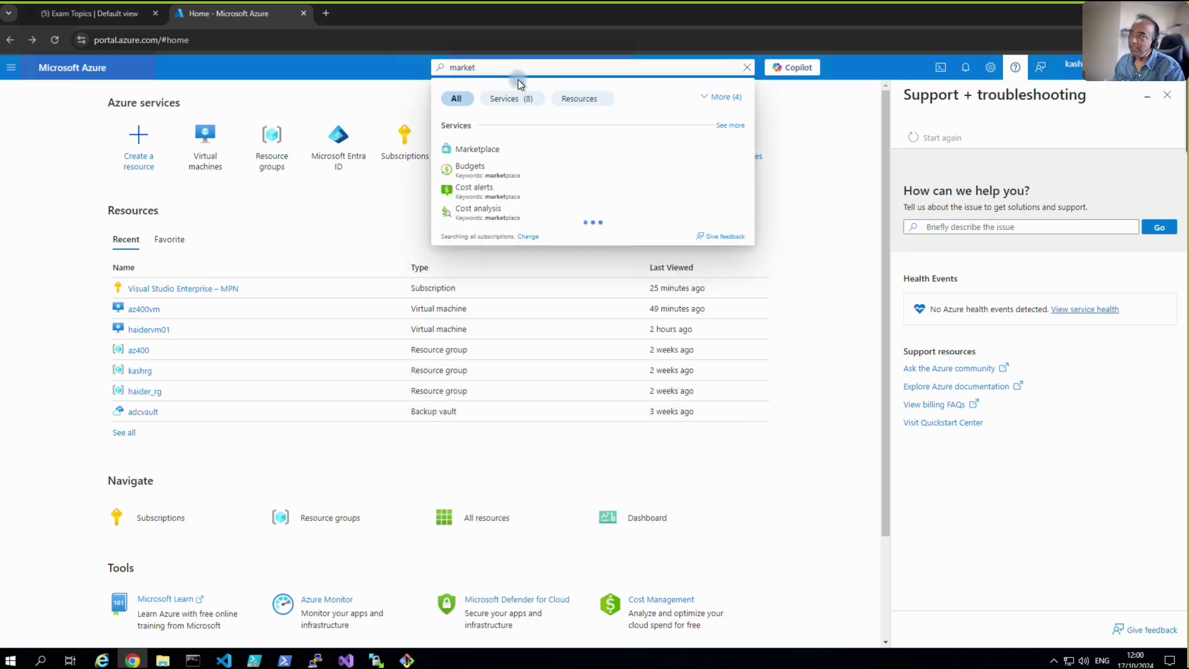
pyautogui.click(481, 151)
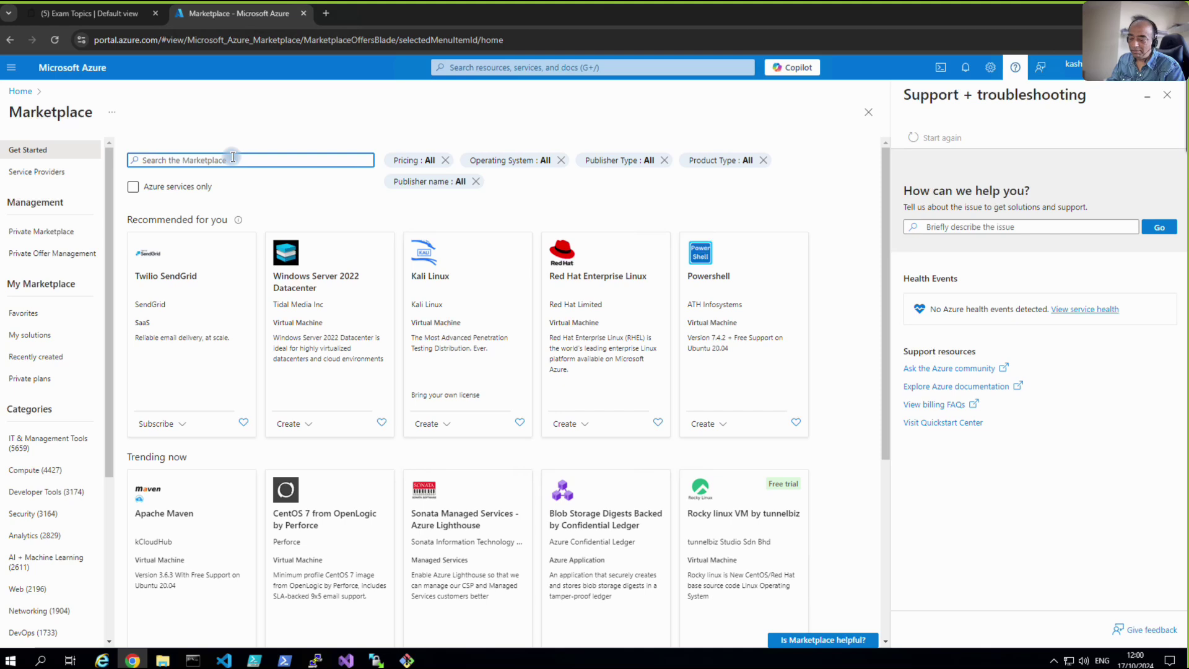
pyautogui.write('vu')
pyautogui.press('BackSpace')
pyautogui.write('irtual')
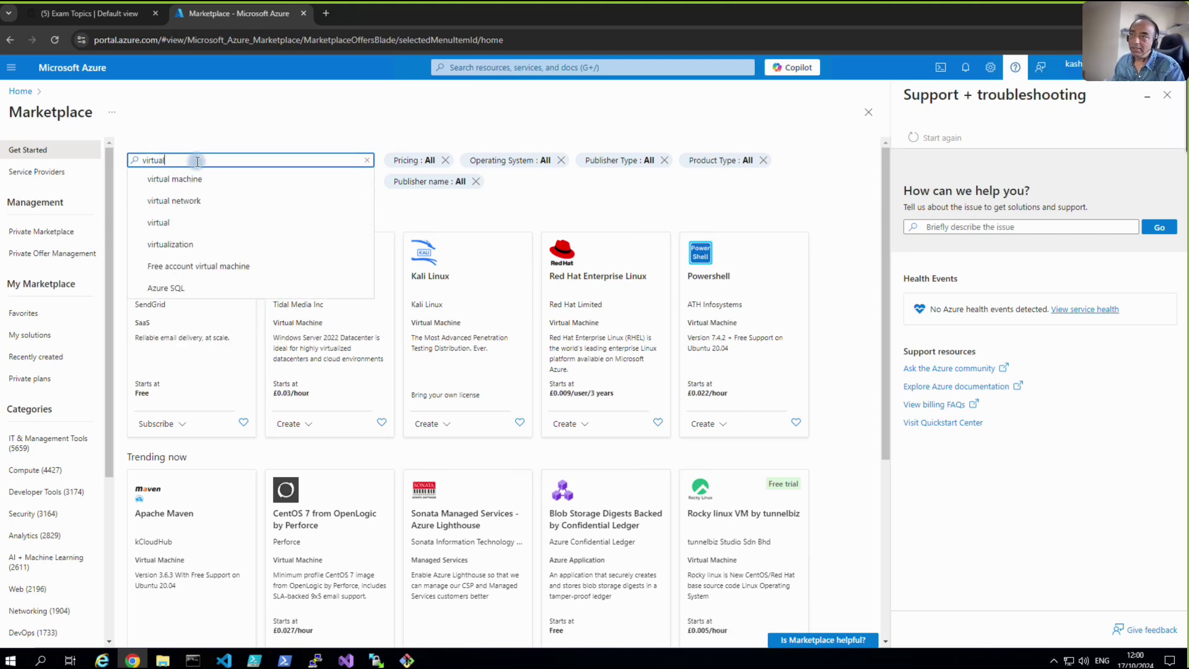
pyautogui.click(194, 181)
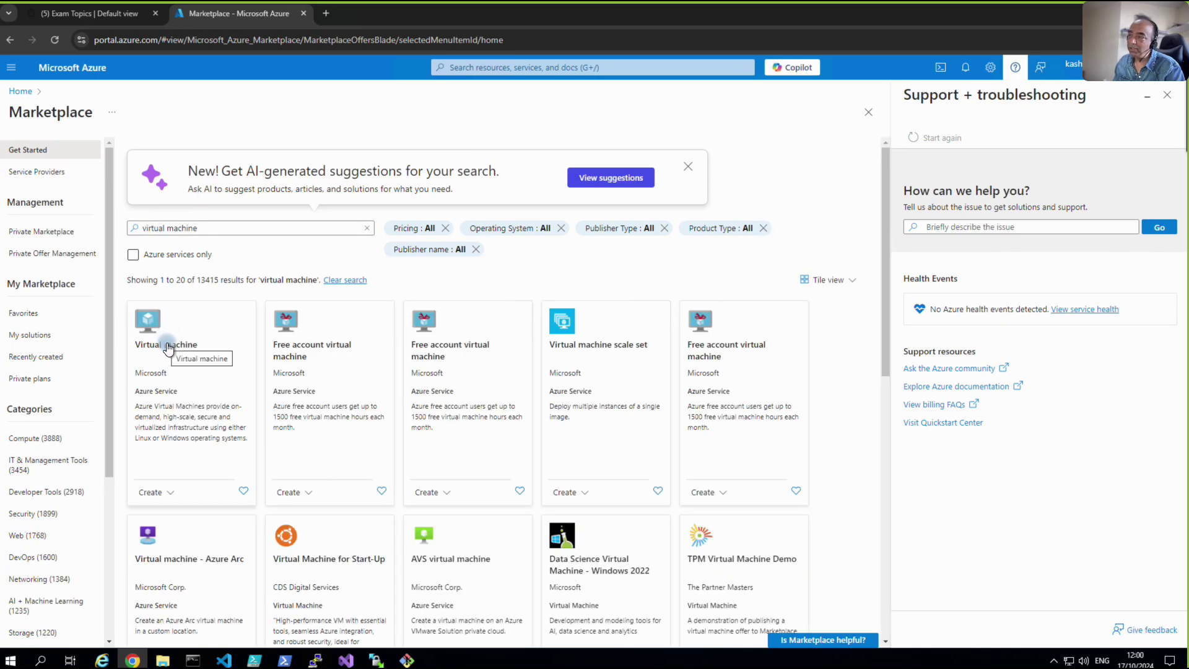
# Step: Open the Virtual machines list from the portal's favorites and close the Support + troubleshooting pane
pyautogui.click(11, 67)
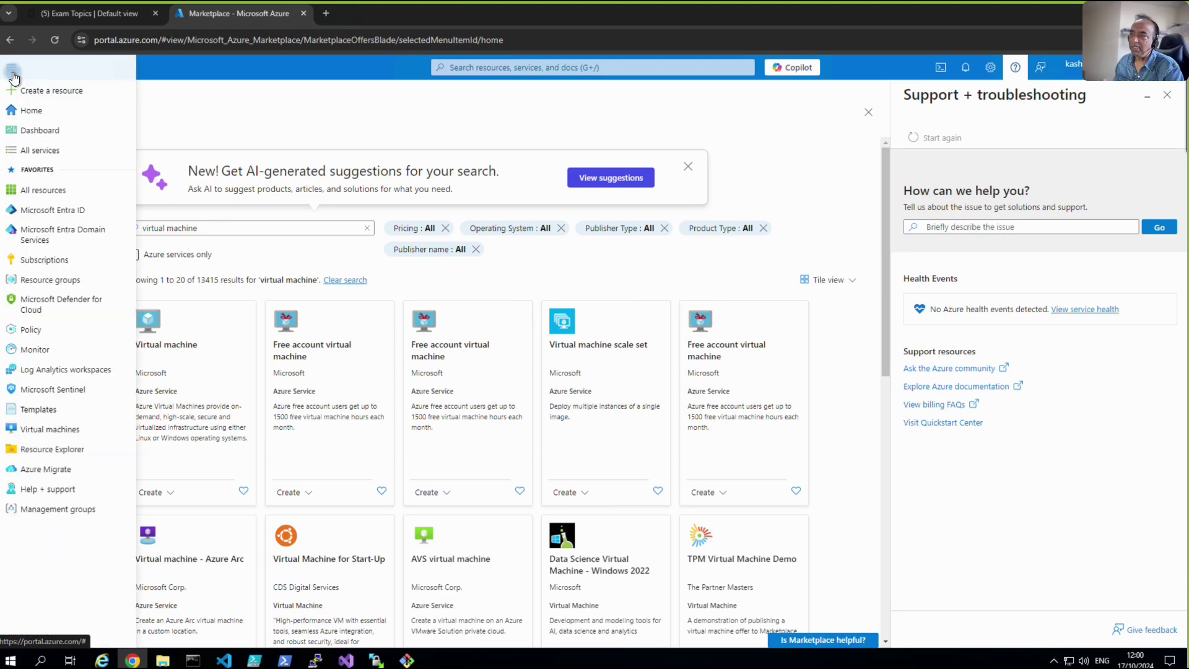
pyautogui.click(42, 430)
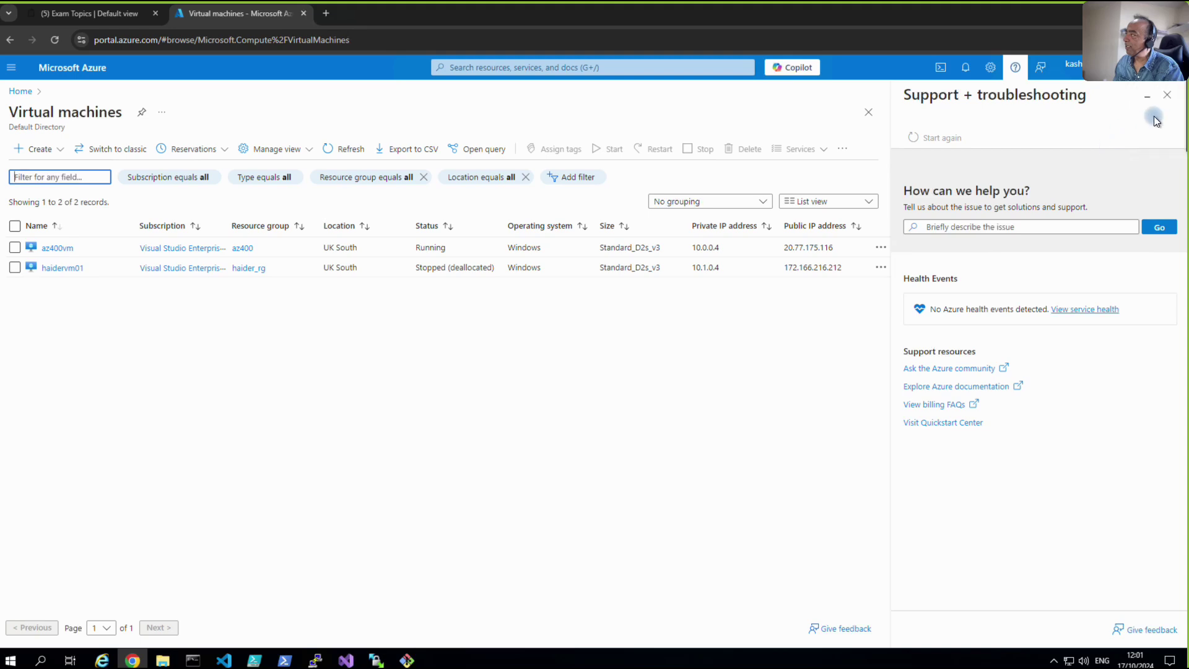
pyautogui.click(1165, 100)
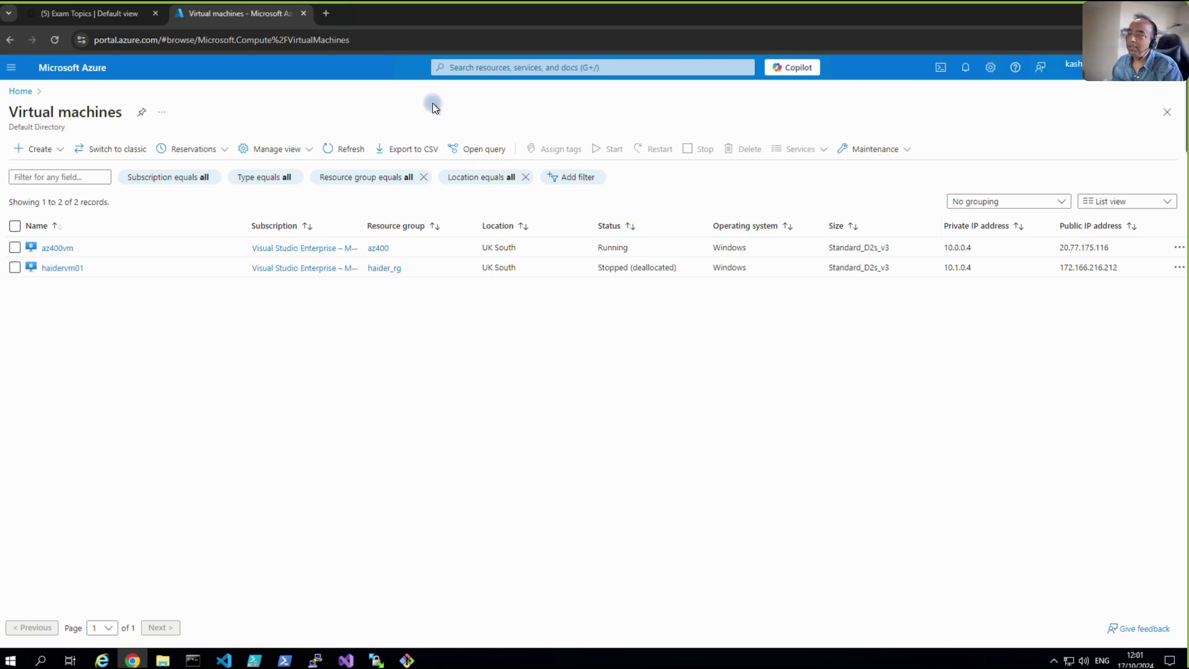
pyautogui.click(56, 150)
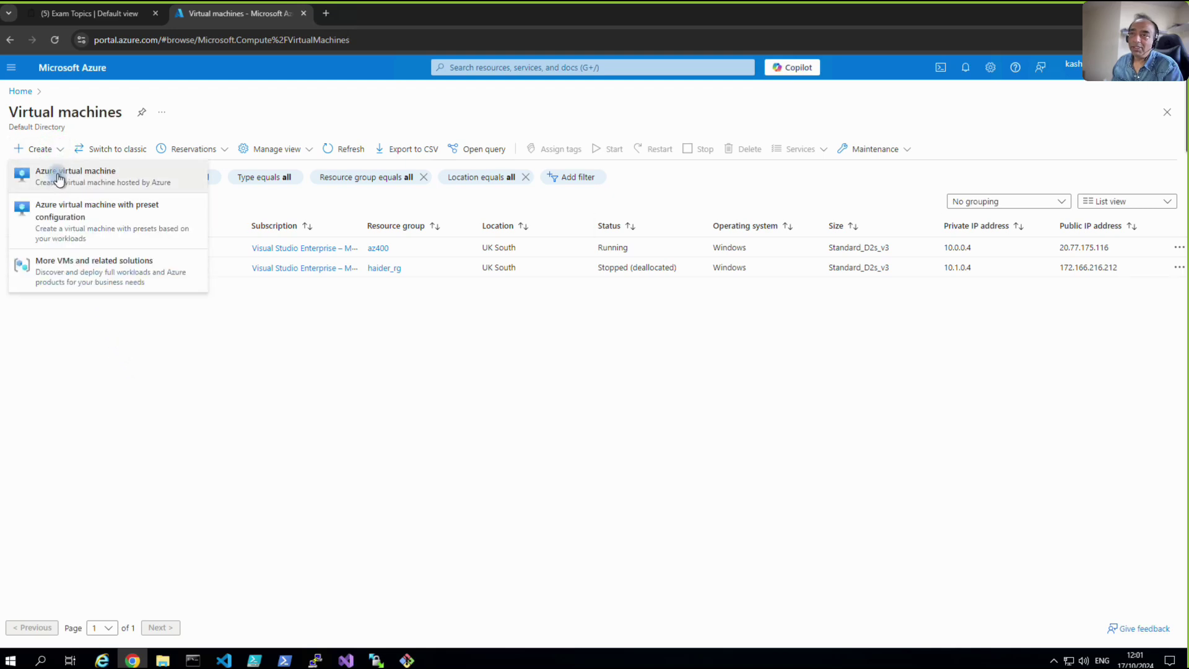
pyautogui.click(58, 175)
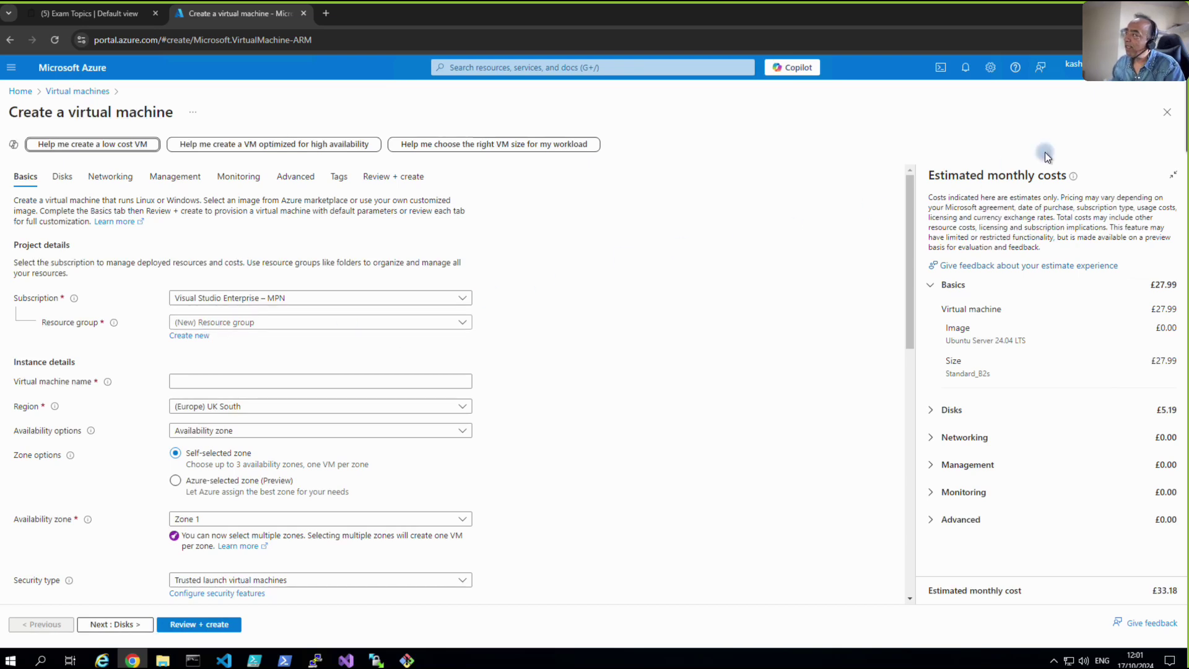
pyautogui.click(1166, 117)
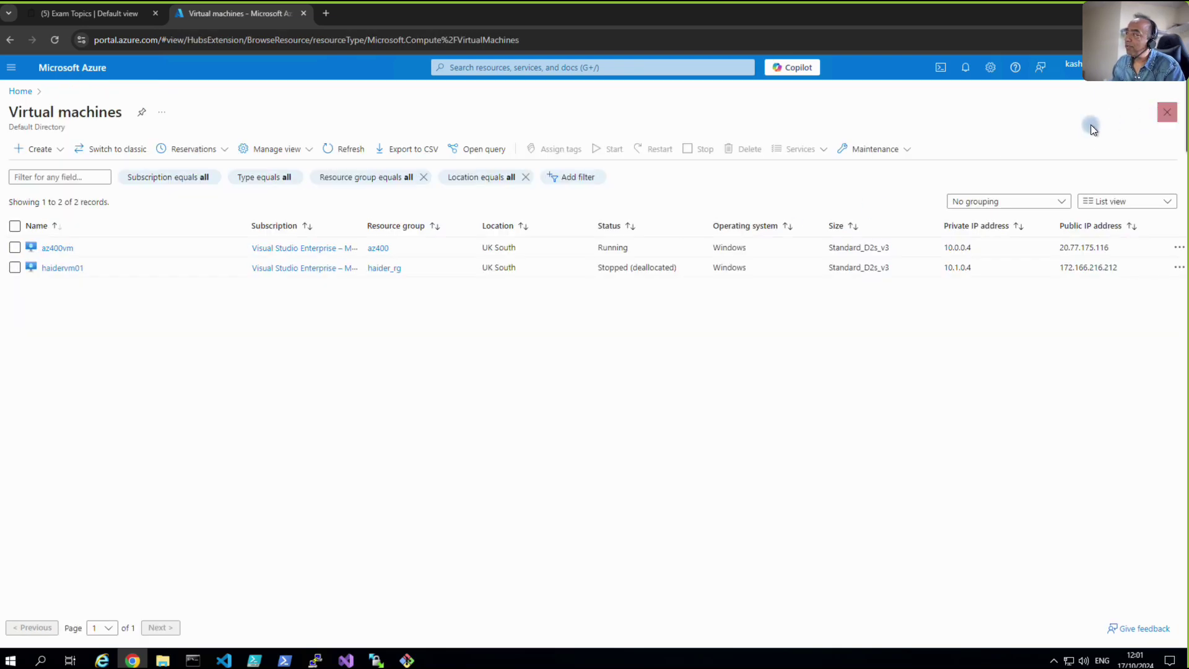
pyautogui.click(64, 152)
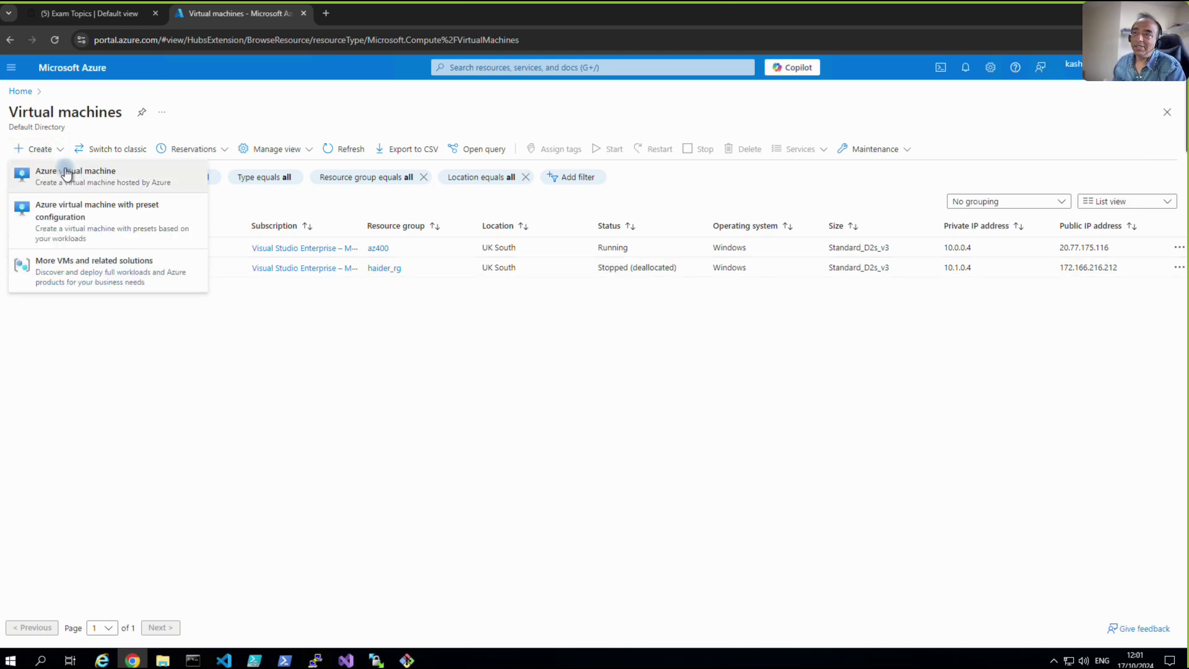
pyautogui.click(67, 173)
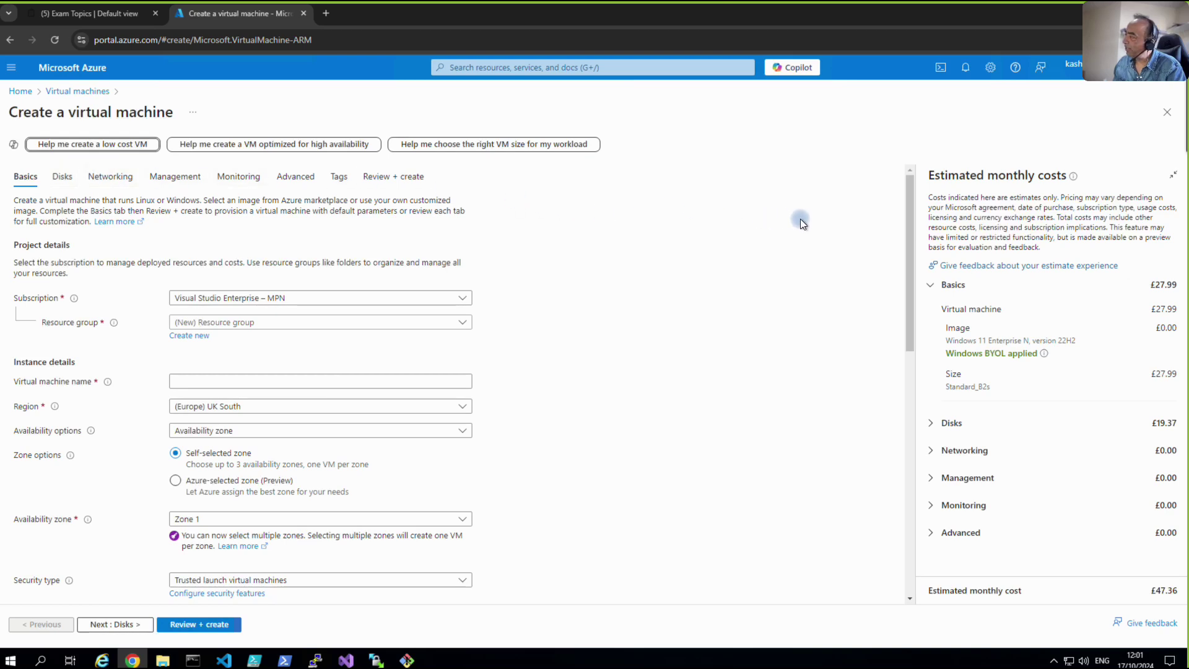
pyautogui.click(1165, 118)
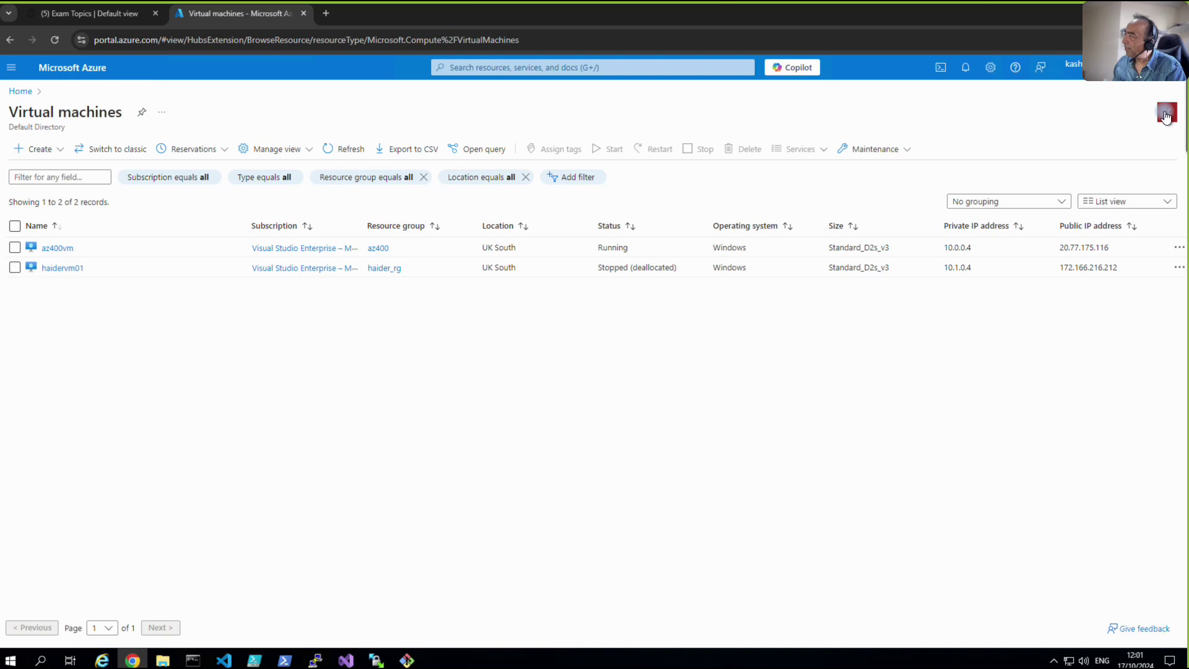
pyautogui.click(1166, 116)
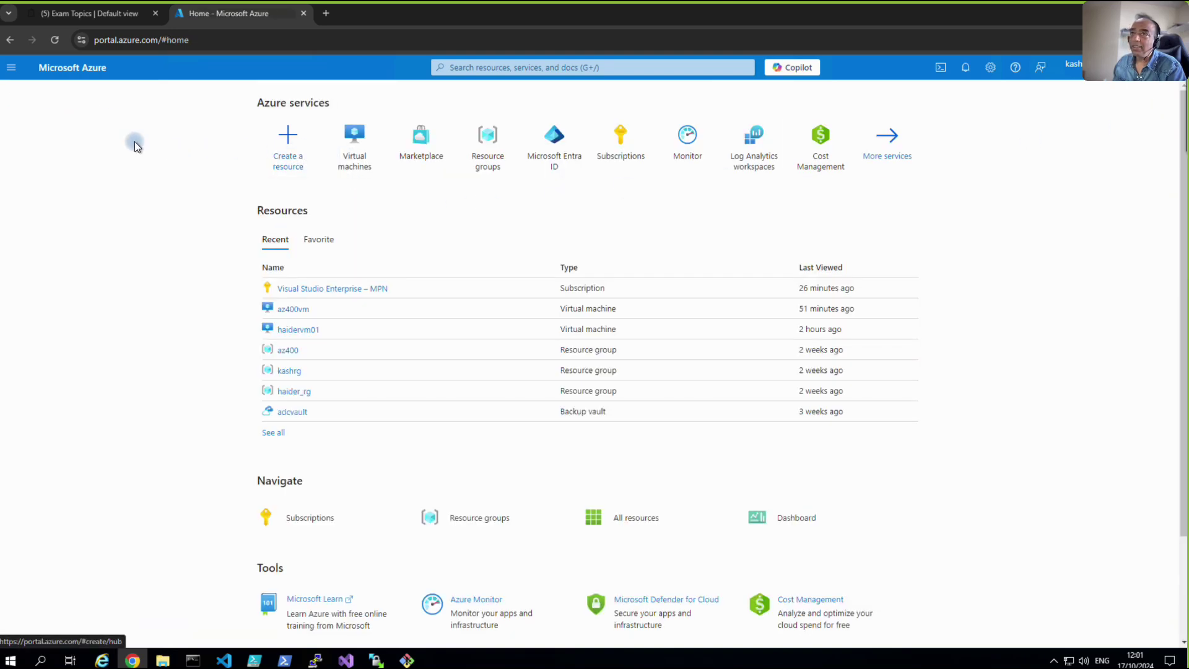
# Step: Go to the Virtual machines service and start creating a new Azure virtual machine
pyautogui.click(12, 67)
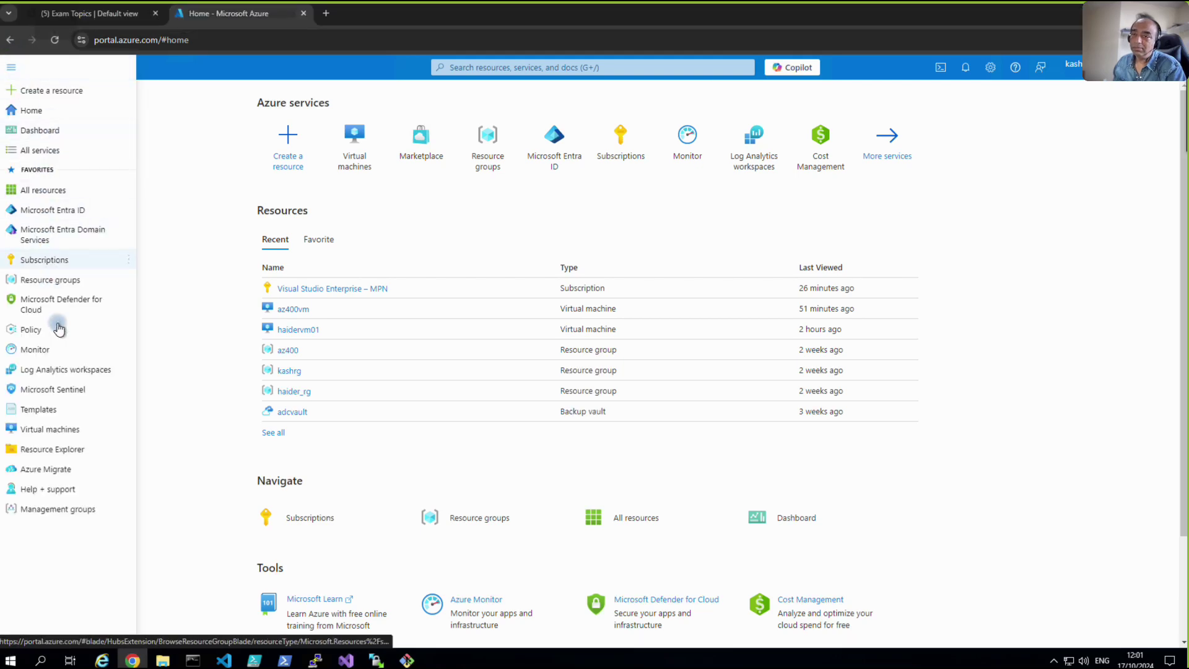
pyautogui.click(34, 429)
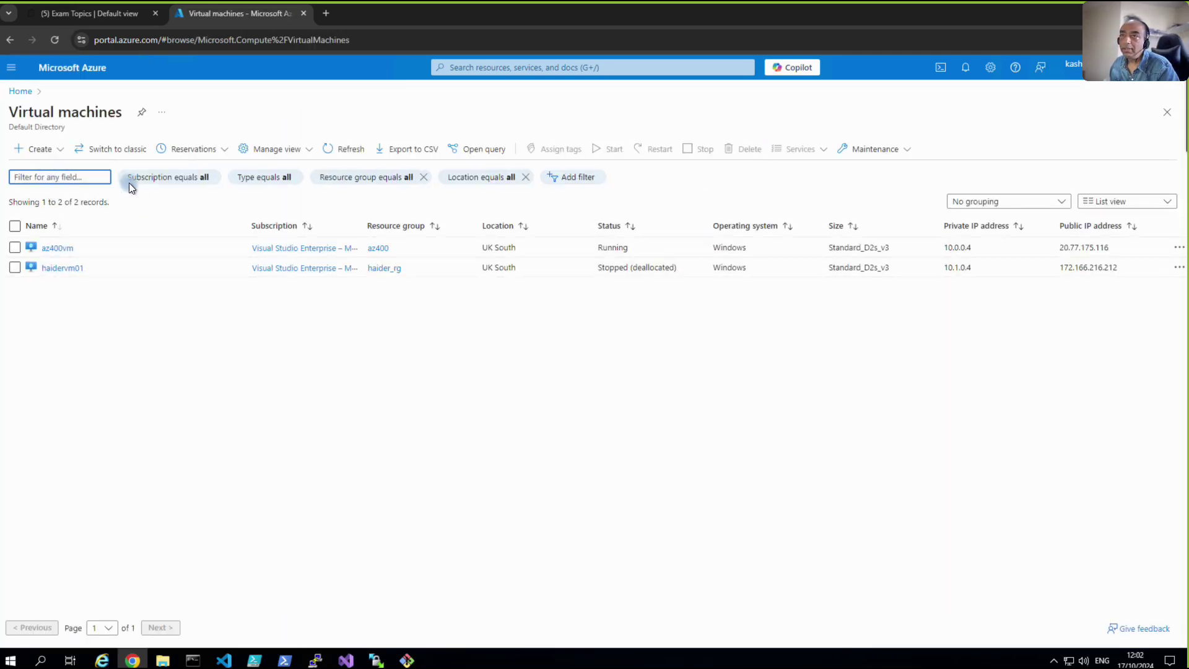
pyautogui.click(42, 150)
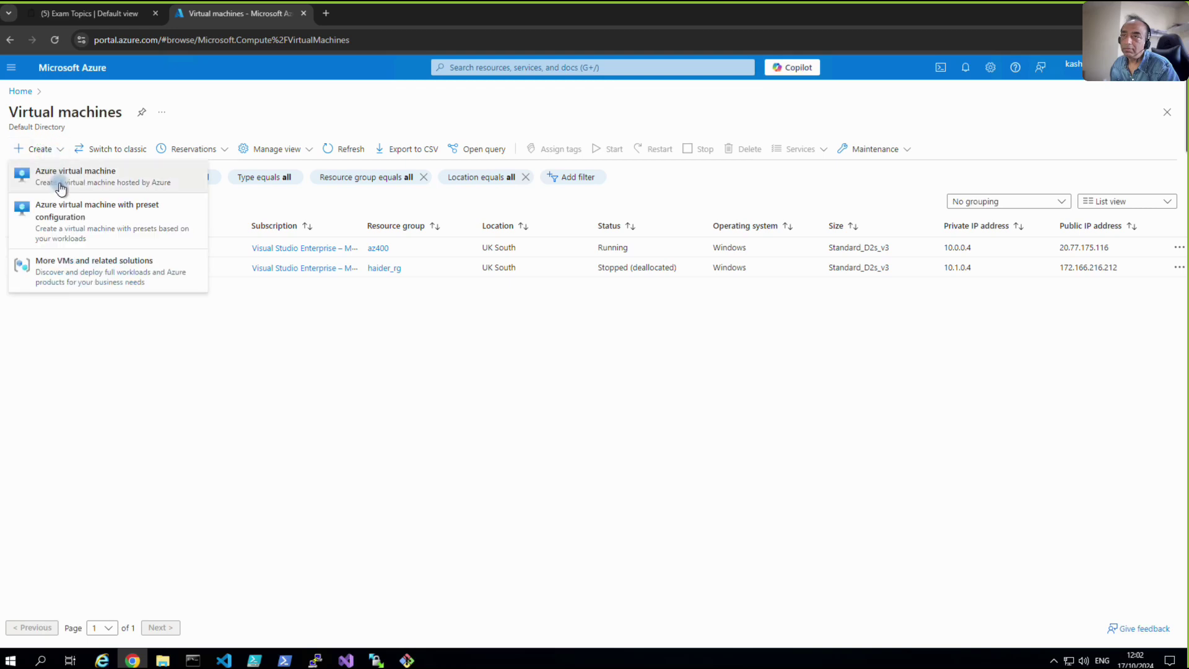
pyautogui.click(60, 188)
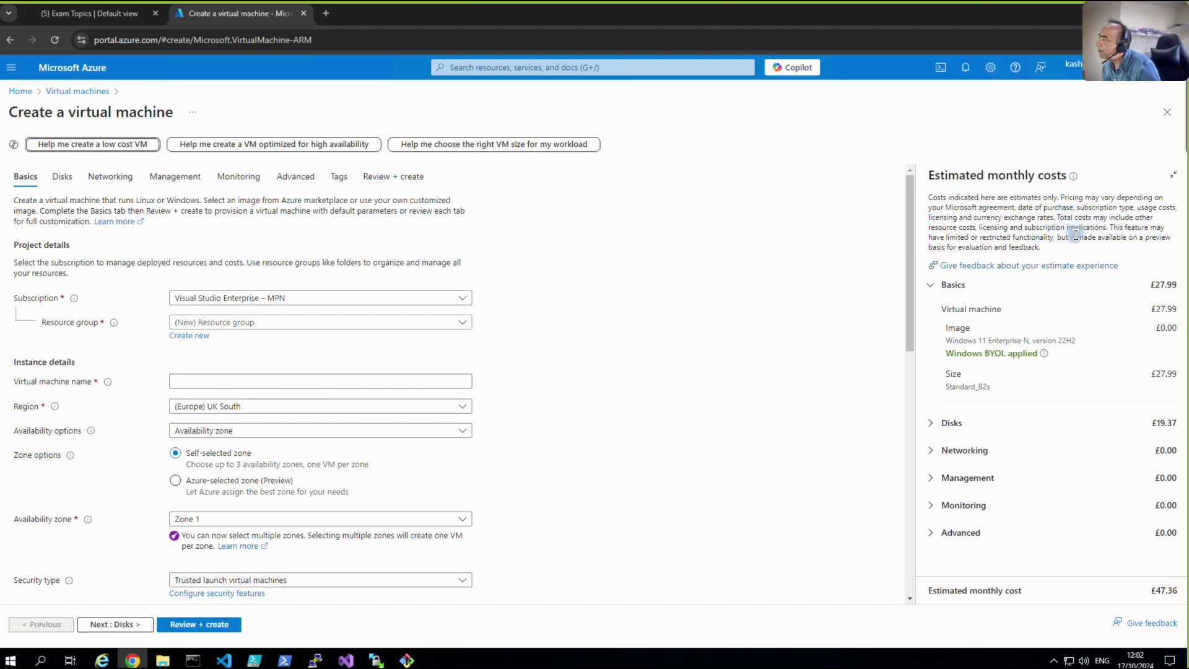
# Step: Create a new resource group named demovm for the virtual machine
pyautogui.click(185, 337)
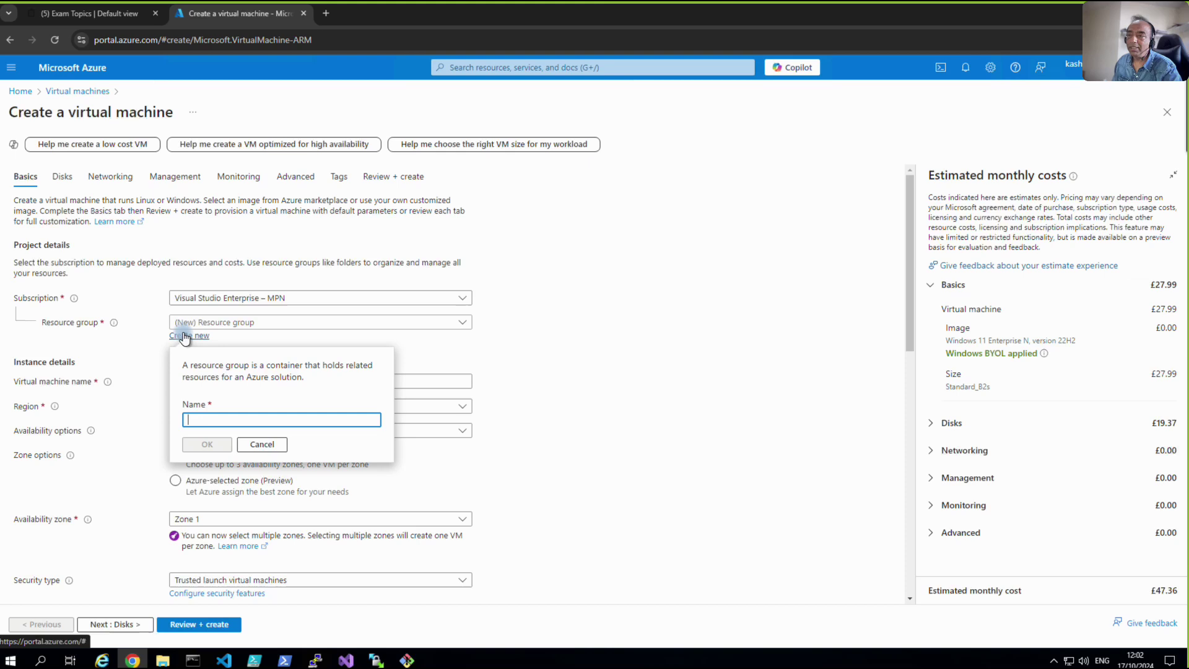
pyautogui.click(213, 415)
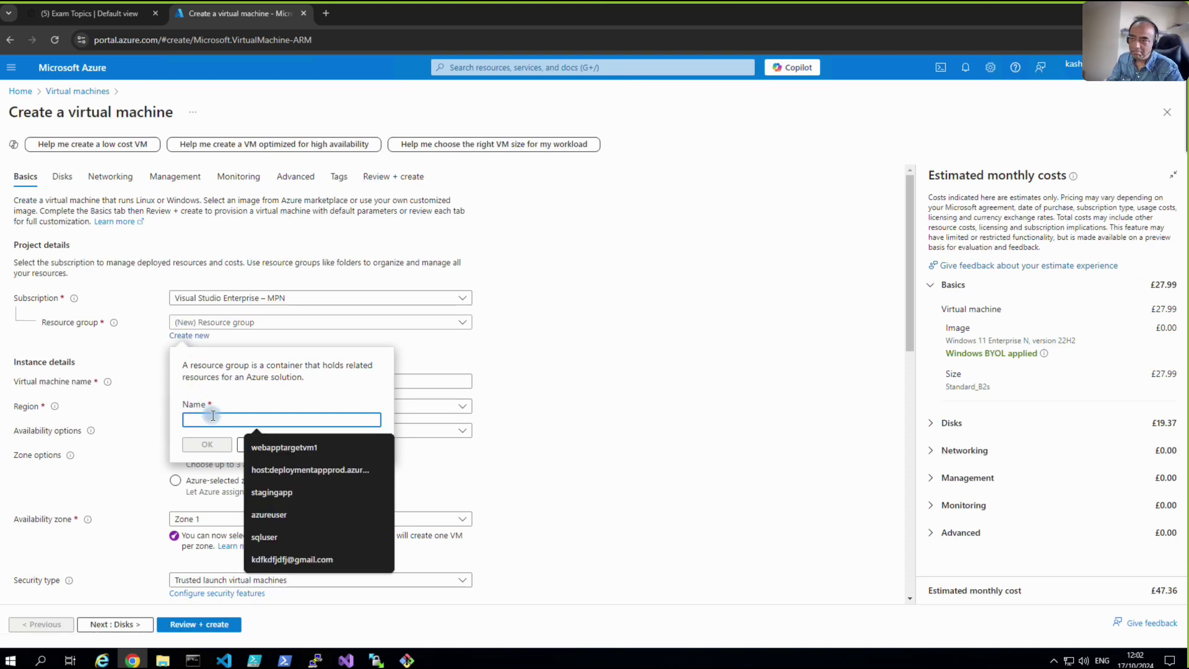
pyautogui.write('em')
pyautogui.press('BackSpace')
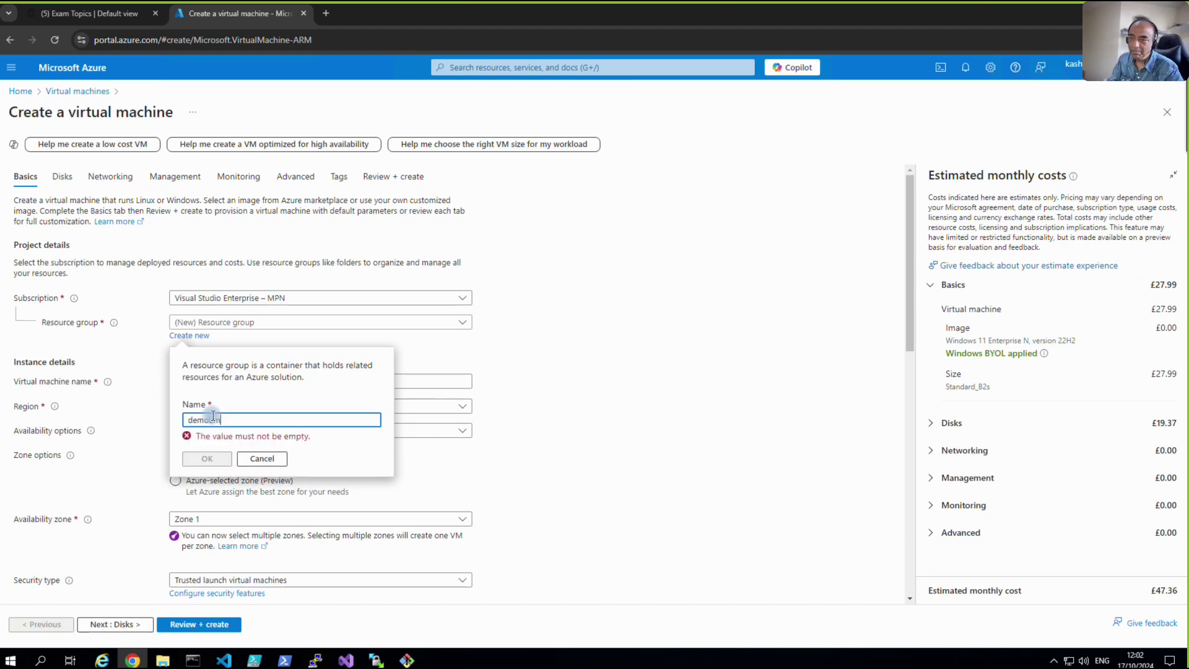
pyautogui.write('demon')
pyautogui.press('BackSpace')
pyautogui.write('bvm')
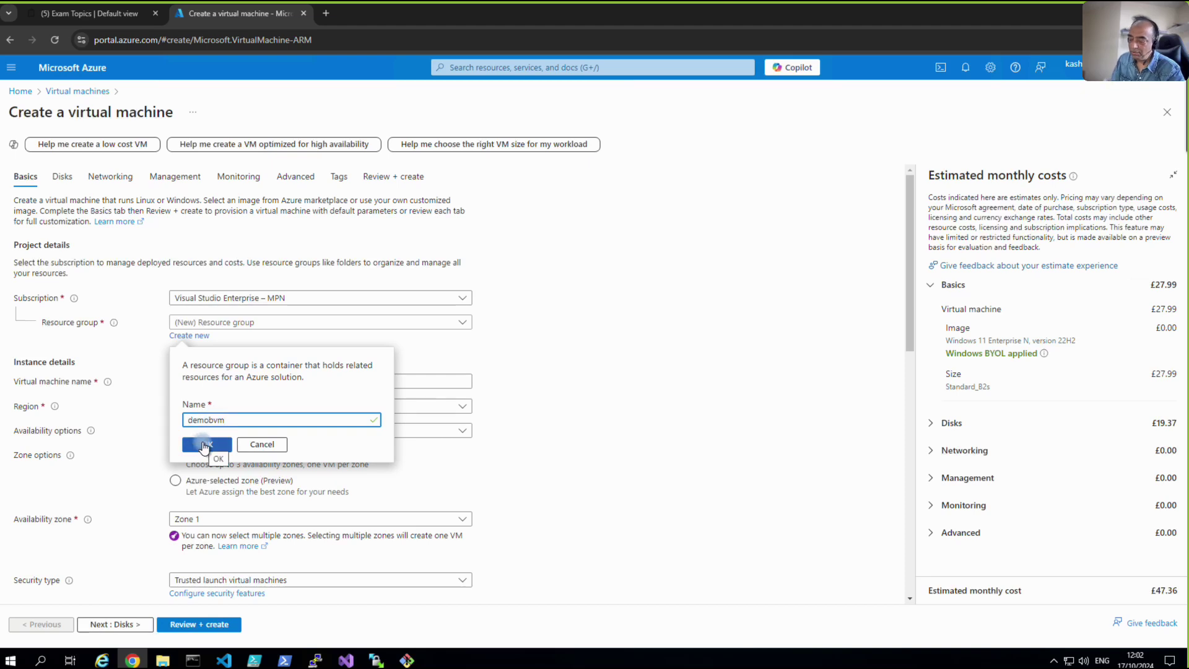
pyautogui.press('Left')
pyautogui.press('Left')
pyautogui.press('BackSpace')
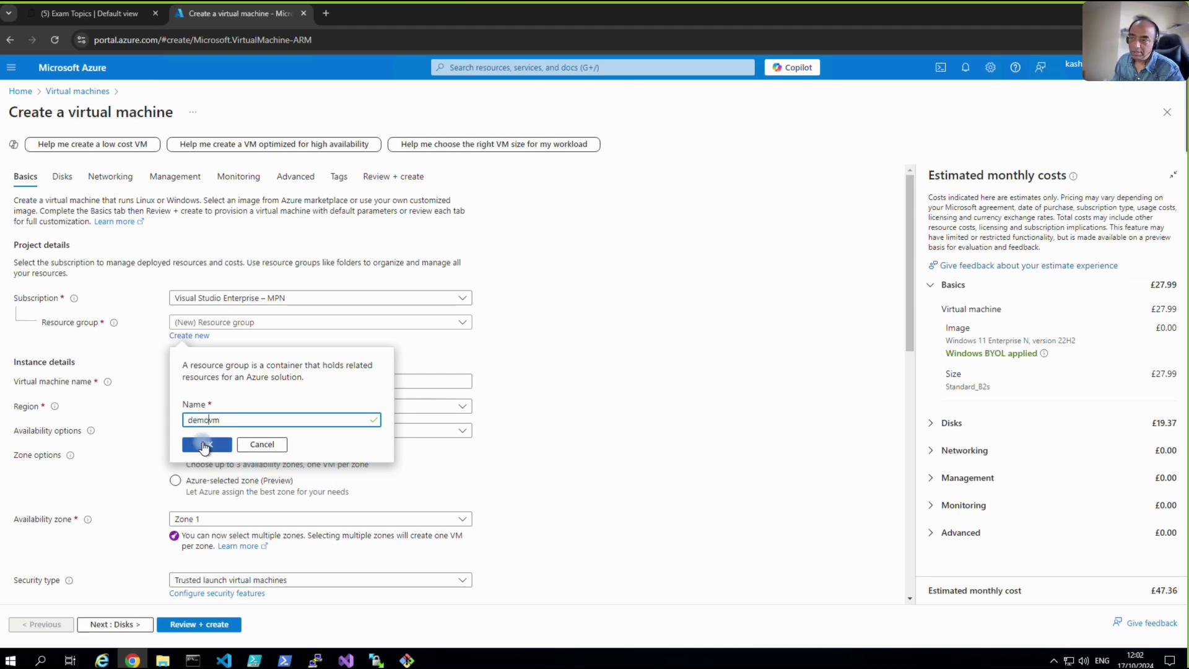
pyautogui.click(198, 444)
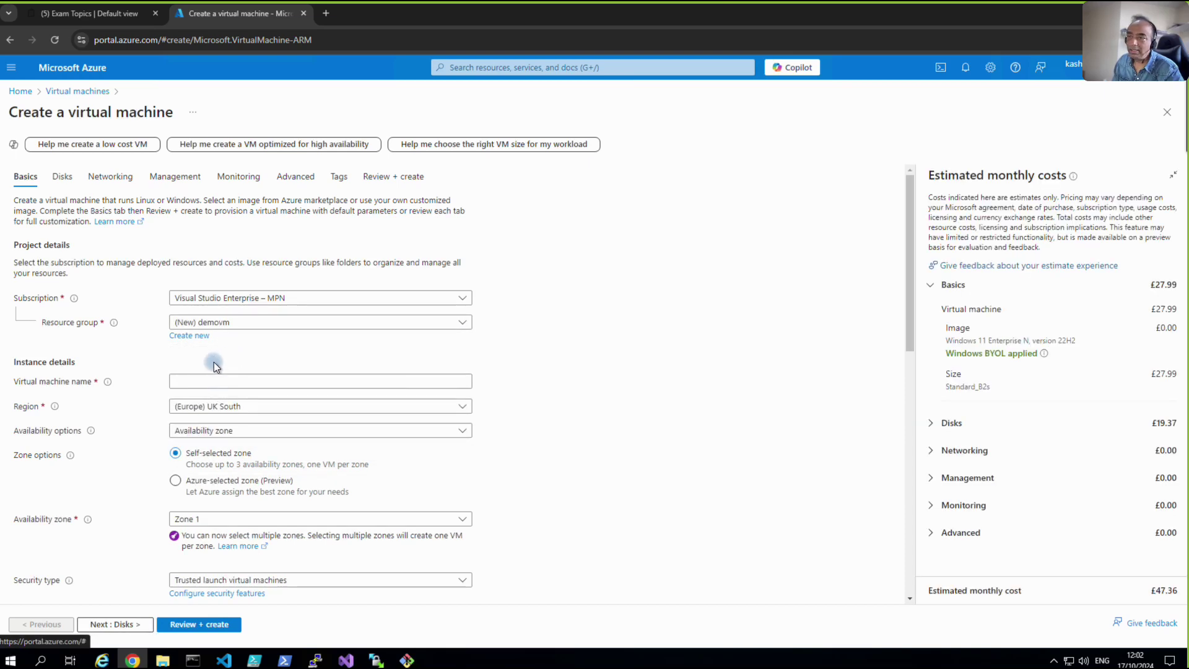
# Step: Name the virtual machine demovm1
pyautogui.click(172, 380)
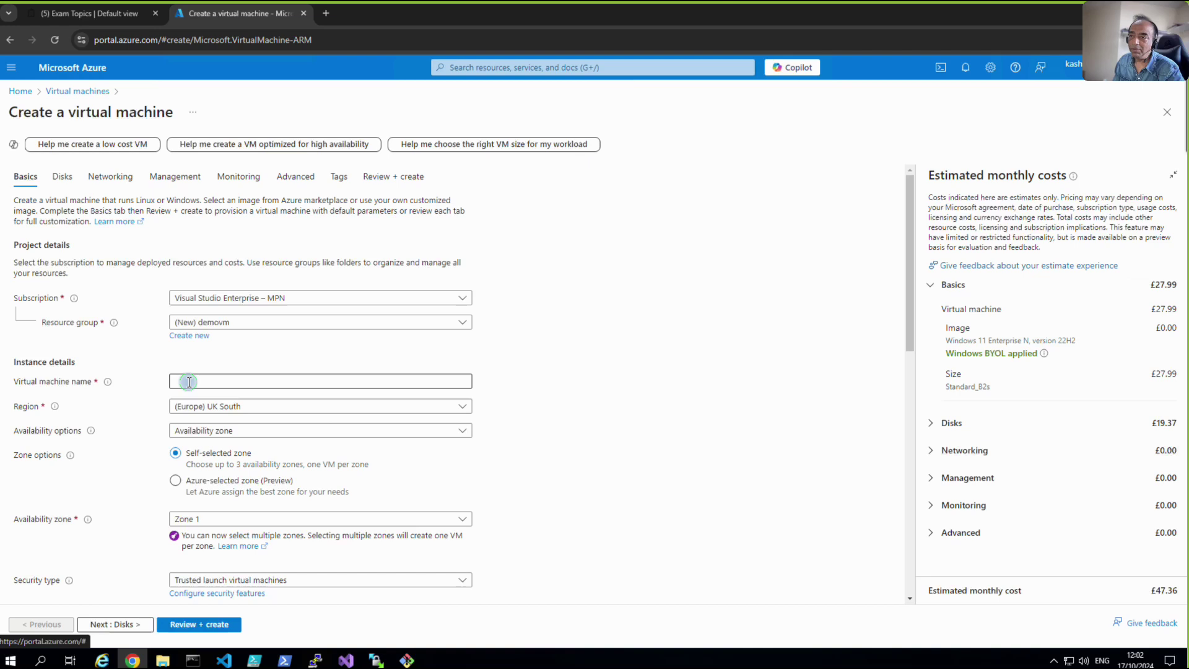
pyautogui.write('de')
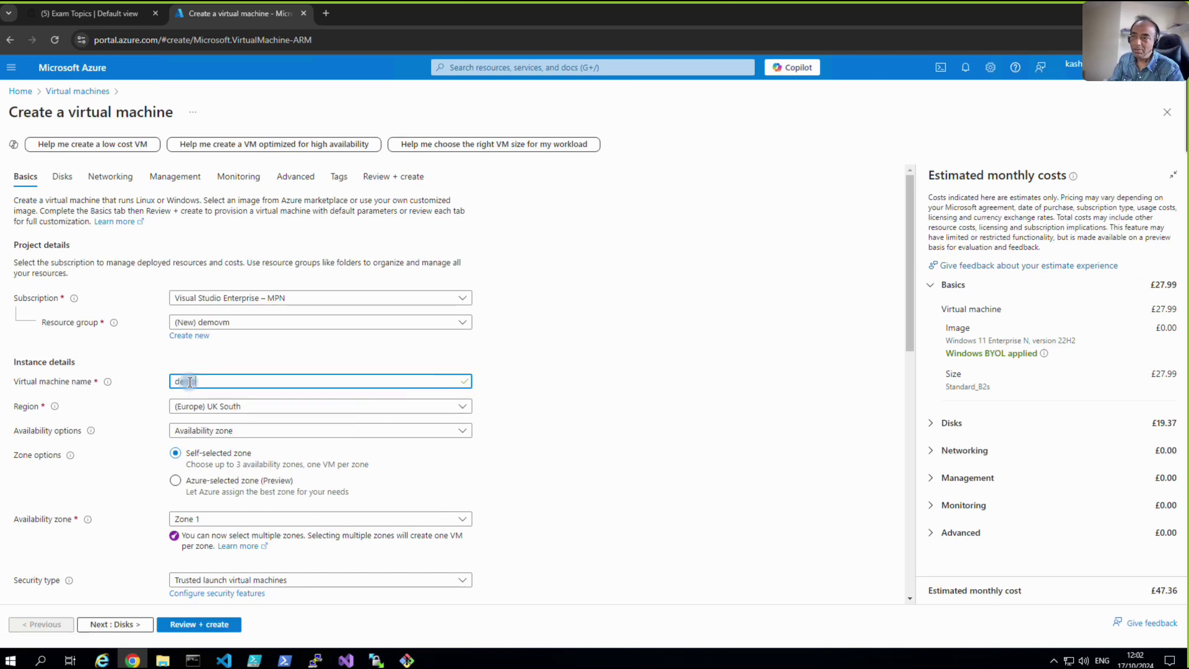
pyautogui.write('movm1')
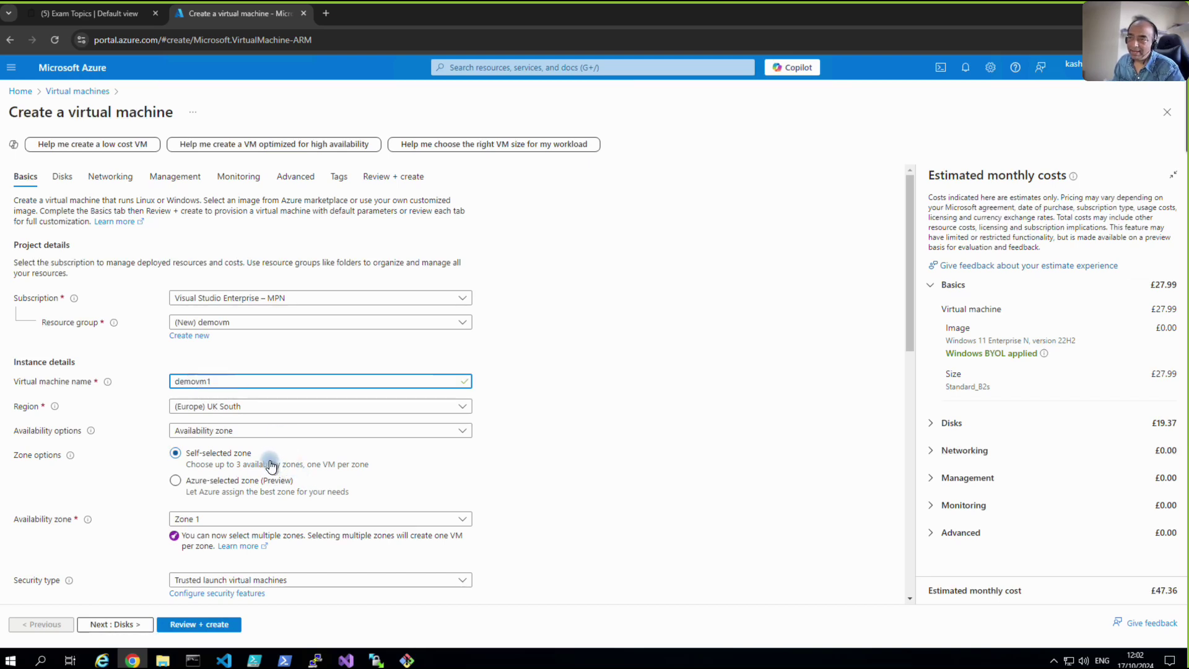
# Step: Select (Europe) UK South as the virtual machine's region and check the available availability zones
pyautogui.click(274, 410)
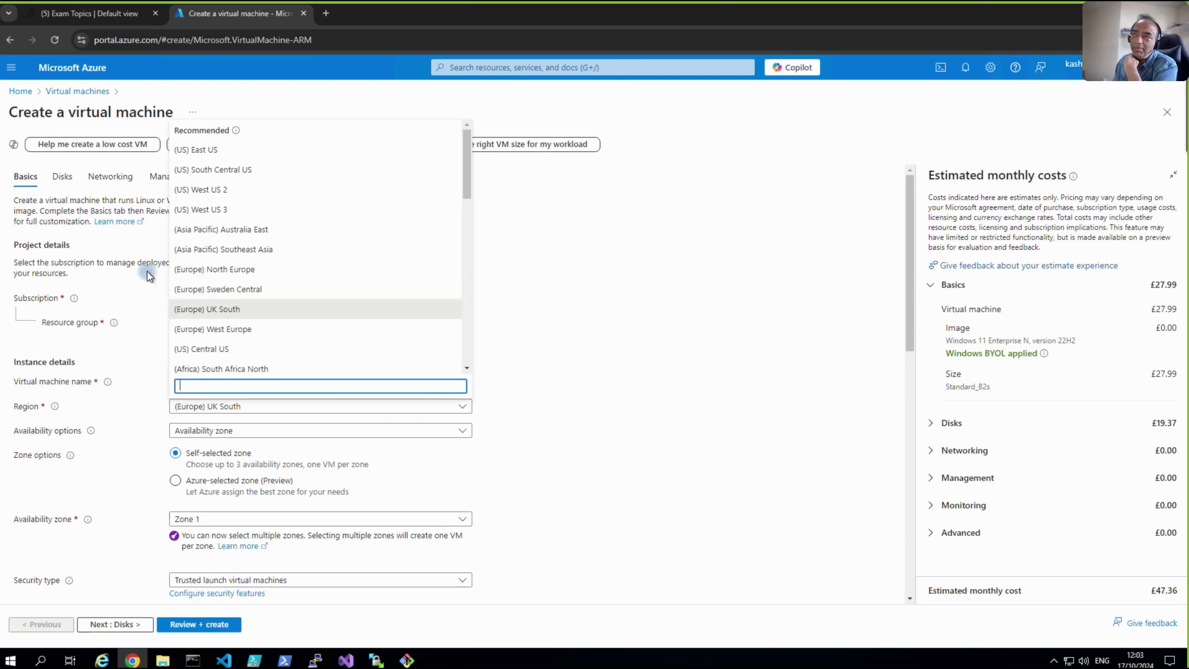
pyautogui.click(209, 309)
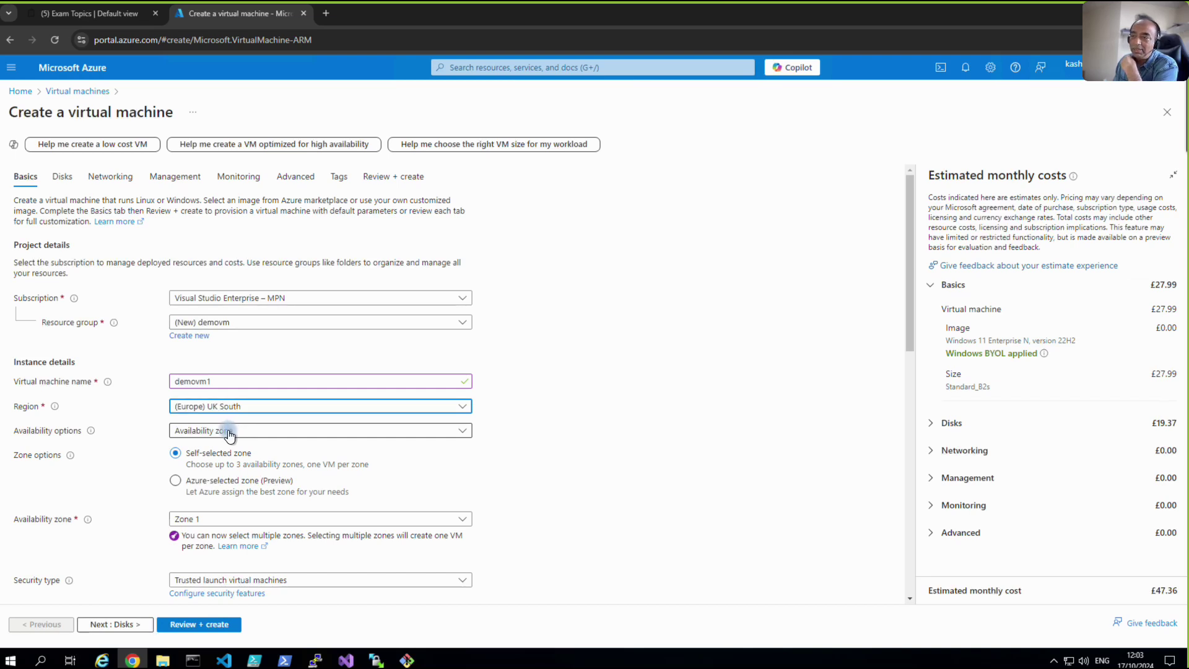
pyautogui.click(263, 522)
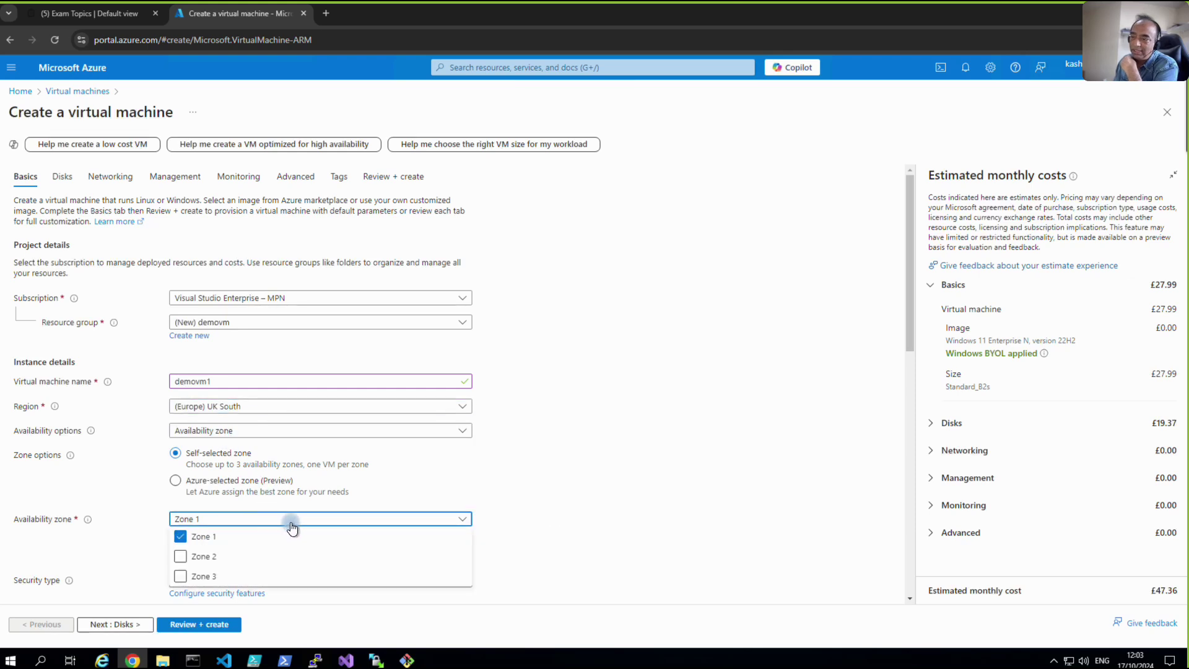
pyautogui.click(588, 515)
# Step: Set the virtual machine's availability options to No infrastructure redundancy required
pyautogui.scroll(-3, 567, 523)
pyautogui.scroll(-2, 570, 530)
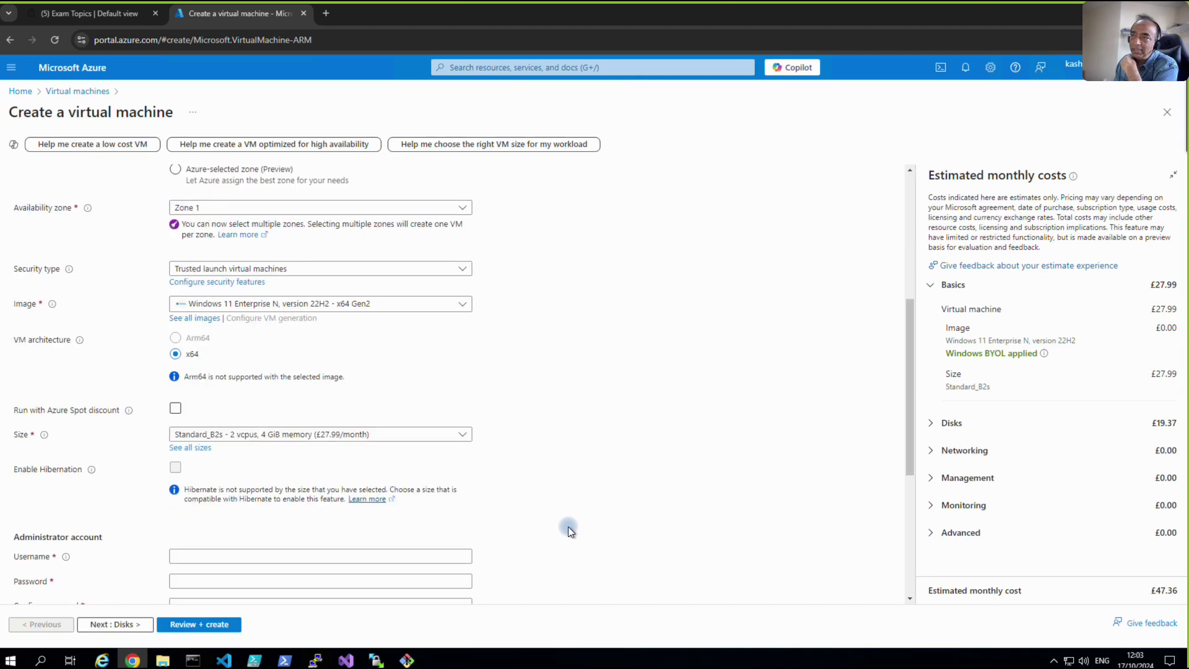
pyautogui.scroll(3, 430, 329)
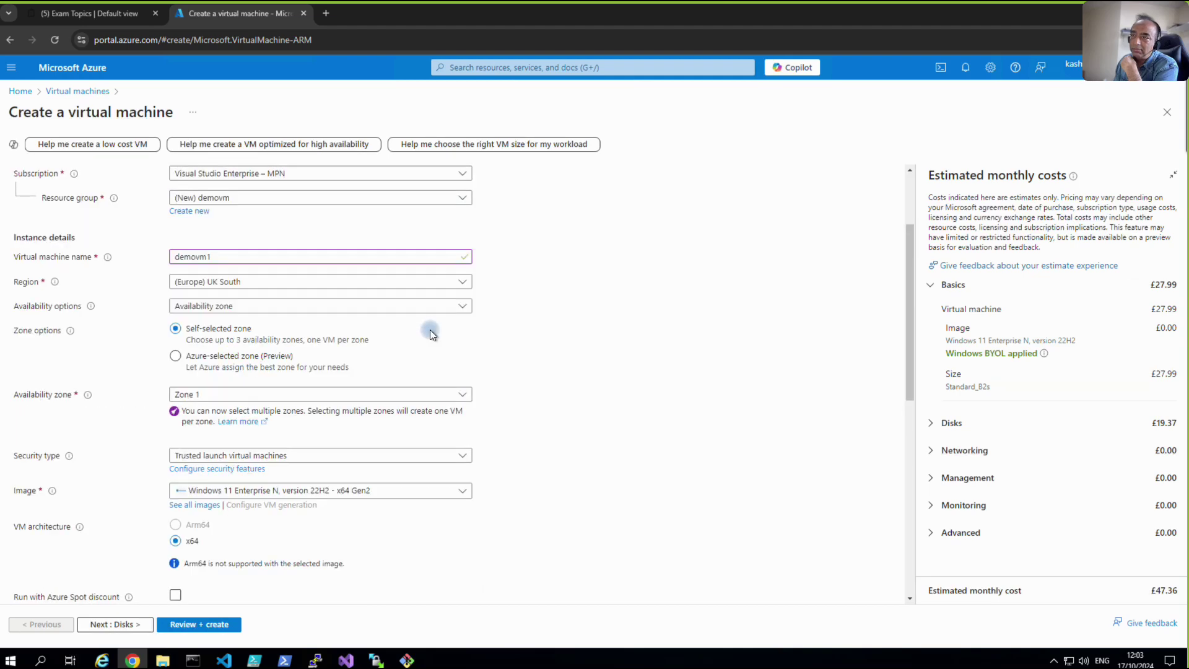
pyautogui.click(451, 307)
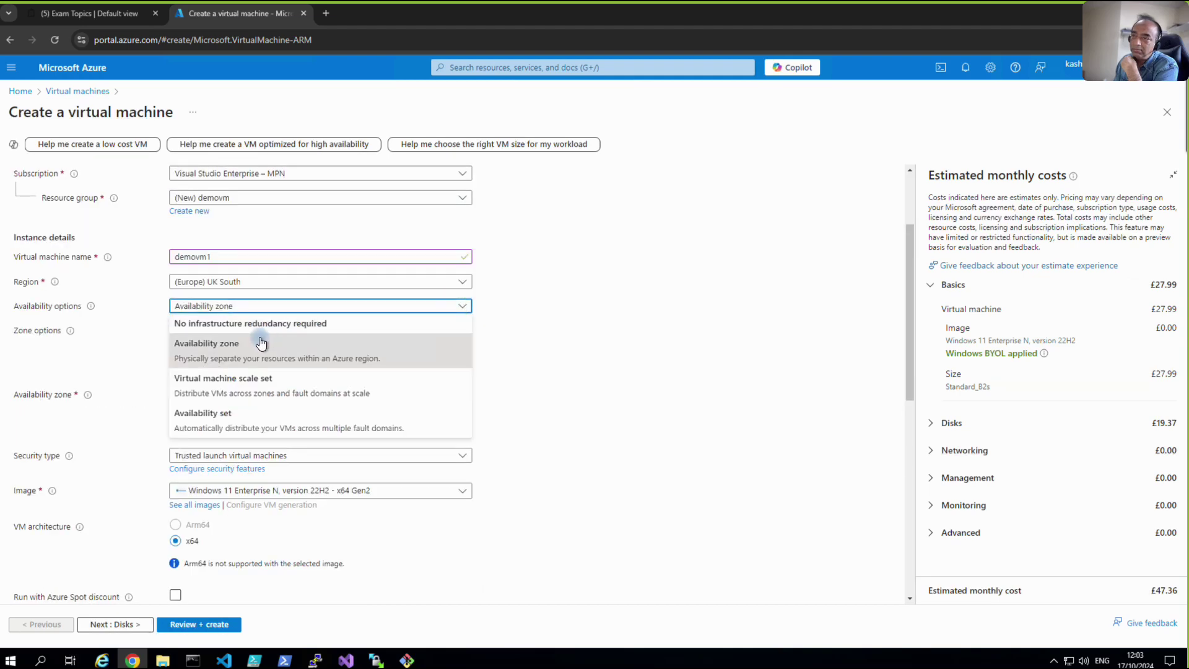
pyautogui.click(229, 326)
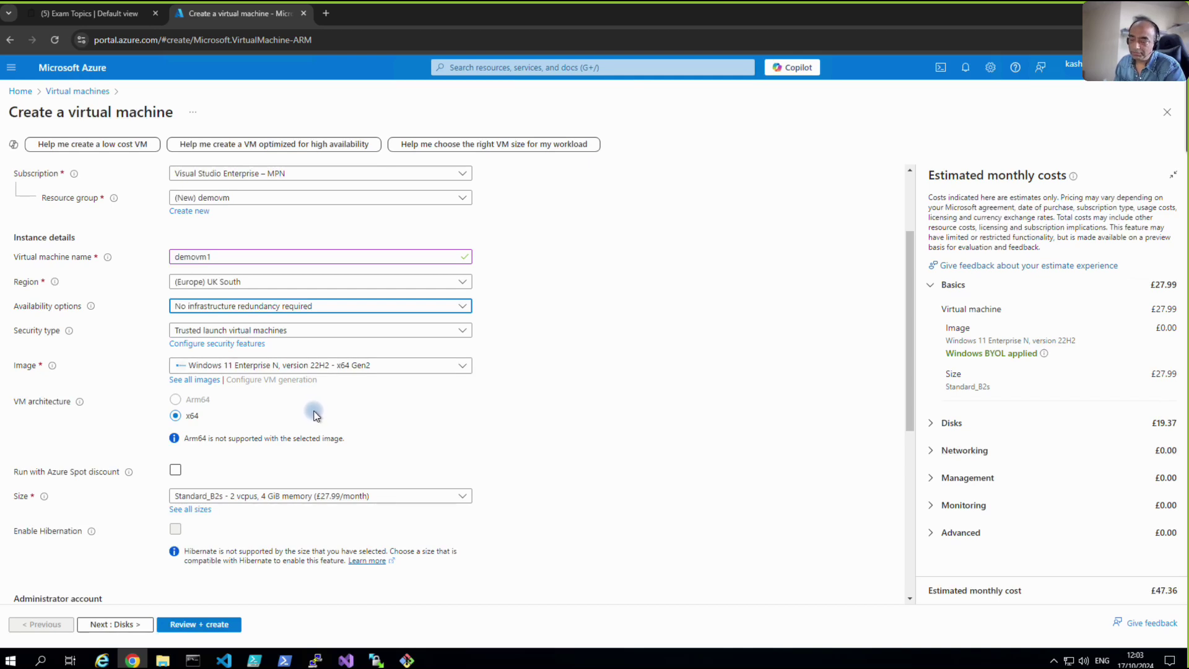
# Step: Set the virtual machine size to Standard_B1s with 1 vcpu and 1 GiB memory
pyautogui.scroll(-3, 314, 409)
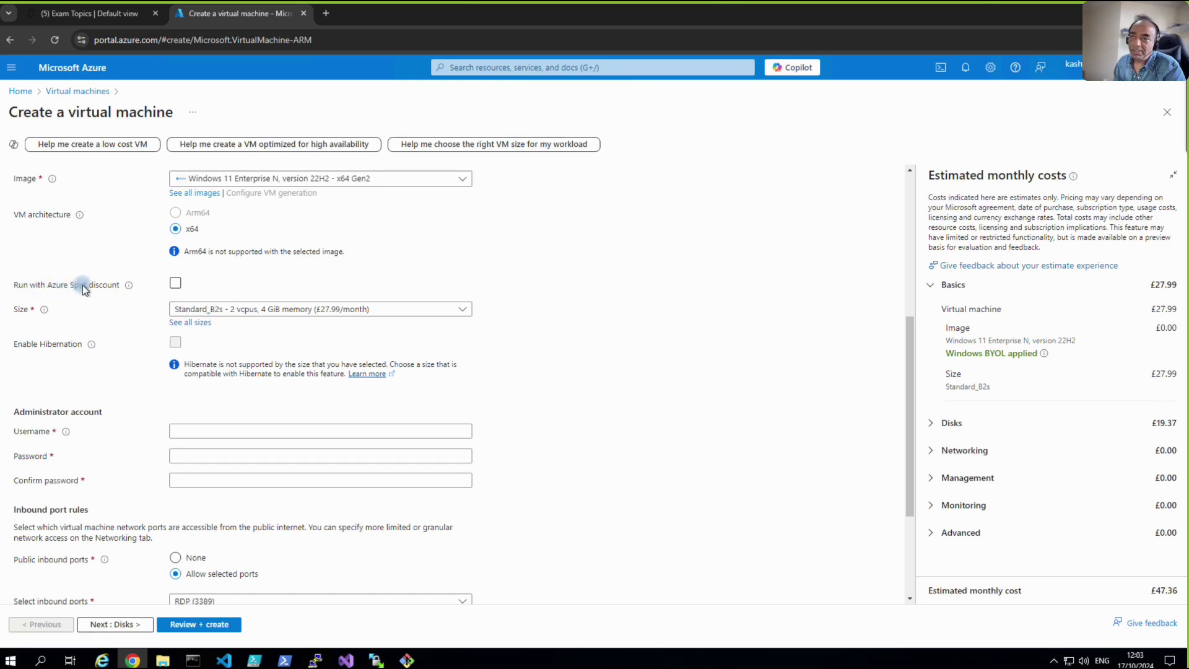
pyautogui.moveTo(128, 286)
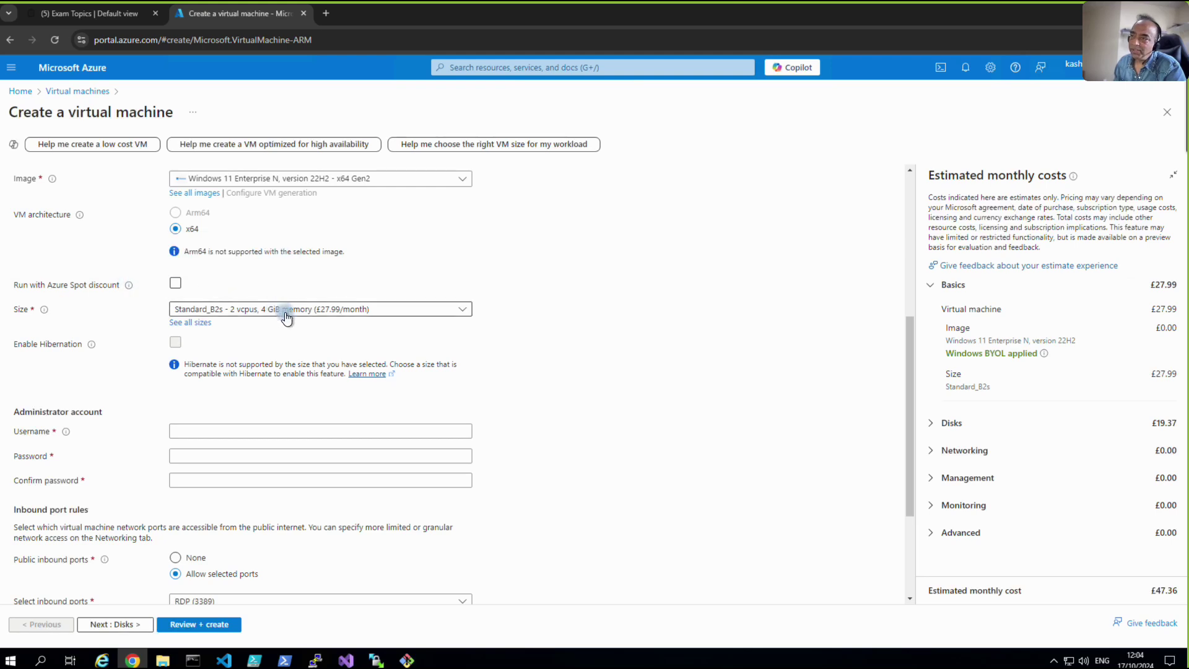
pyautogui.click(466, 309)
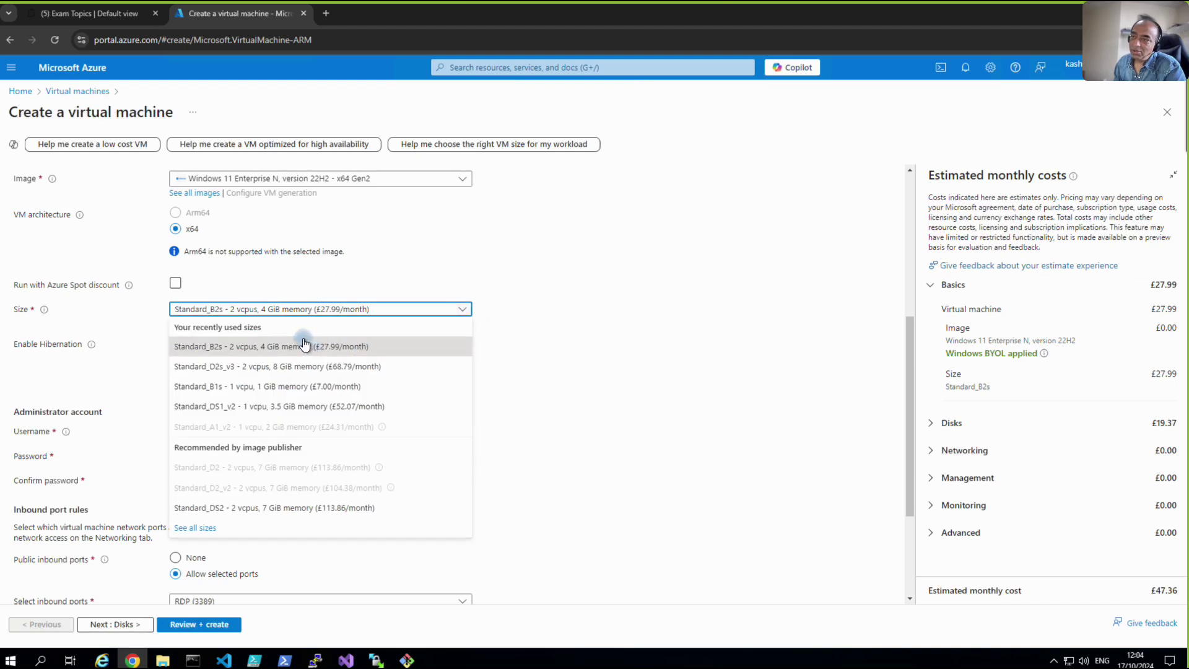
pyautogui.click(248, 387)
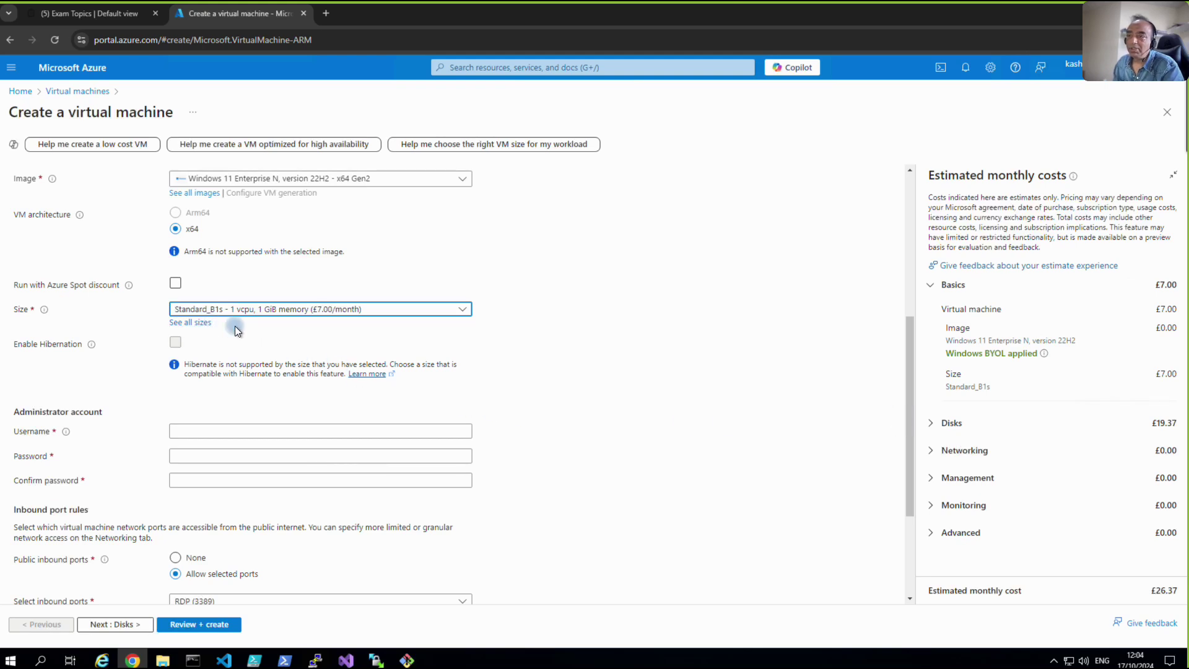
# Step: Browse the full list of VM sizes and select B1s from the sizes most used by Azure users
pyautogui.click(204, 325)
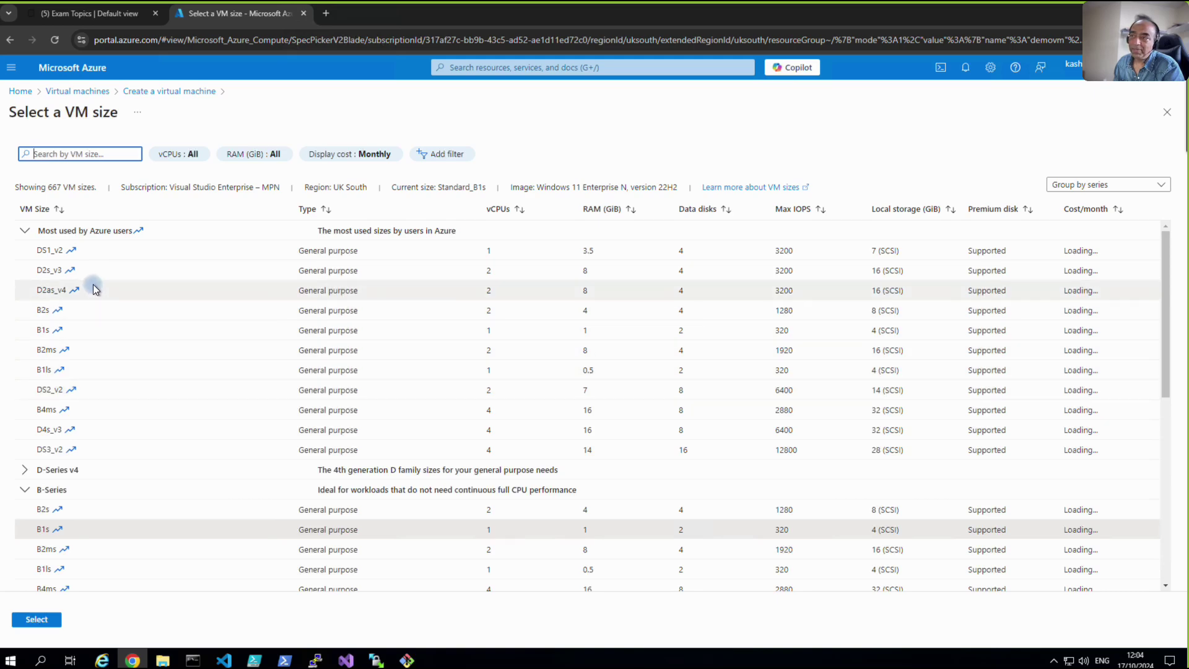
pyautogui.scroll(-10, 140, 390)
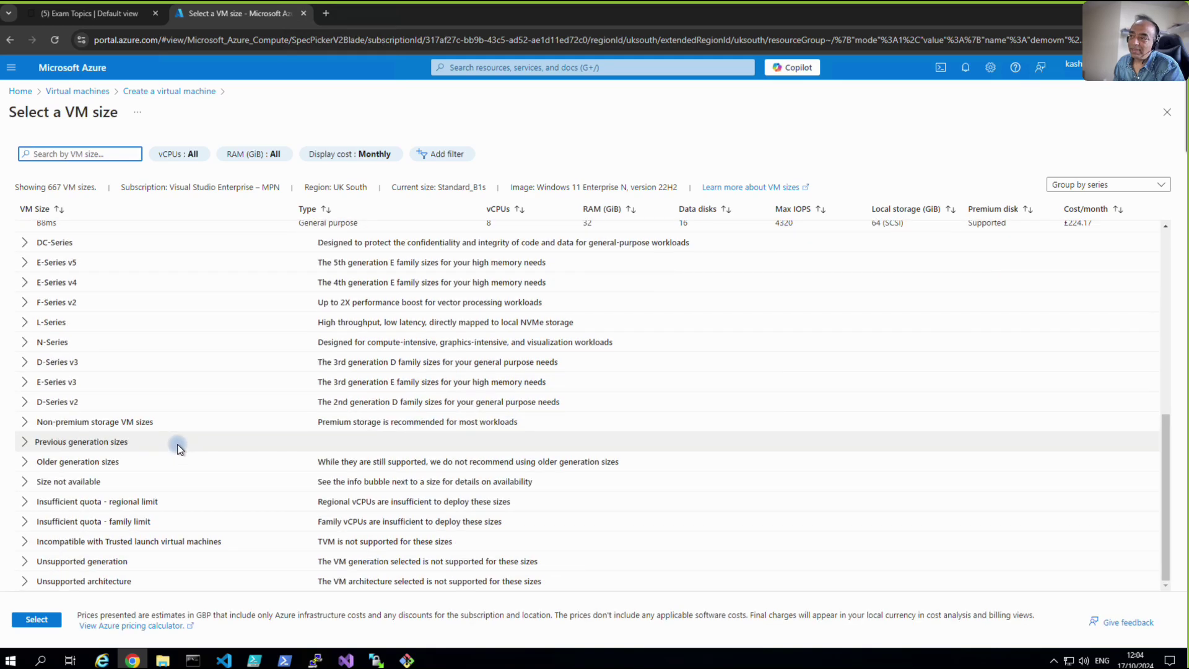
pyautogui.scroll(10, 174, 449)
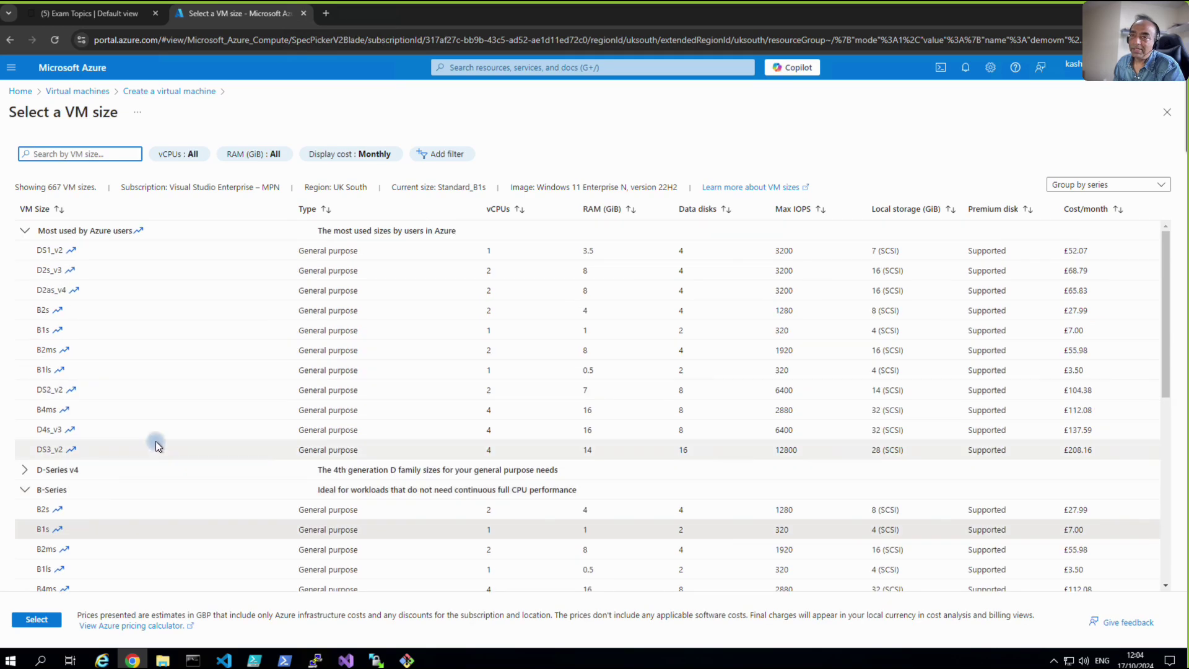
pyautogui.click(61, 338)
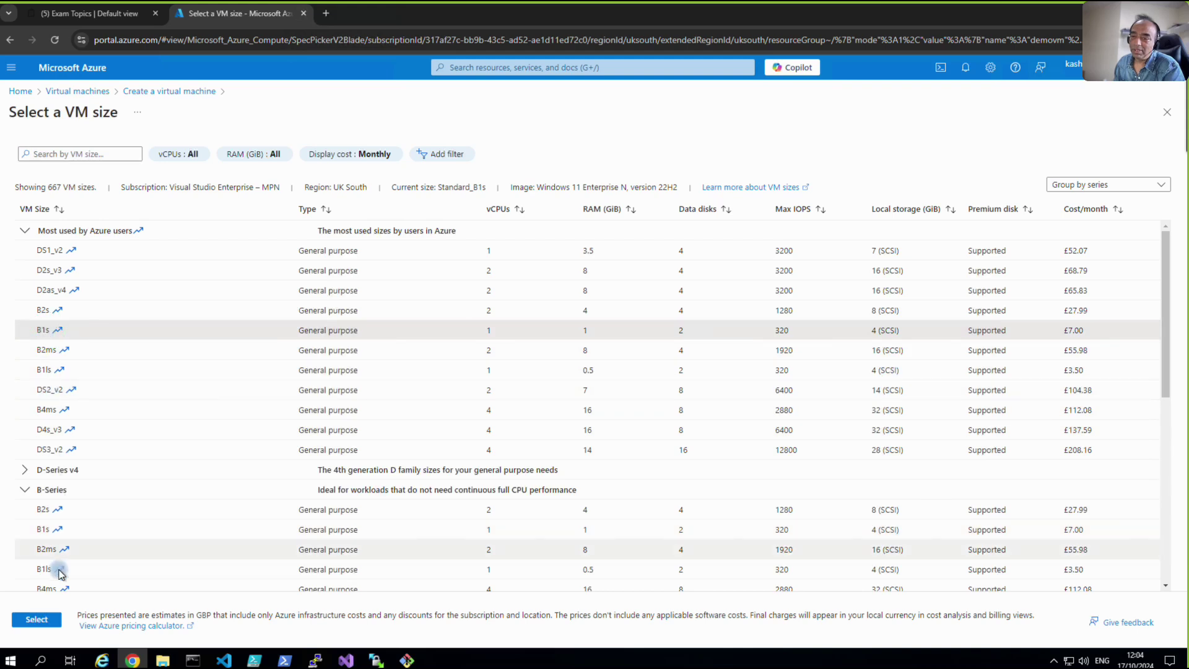
pyautogui.click(46, 617)
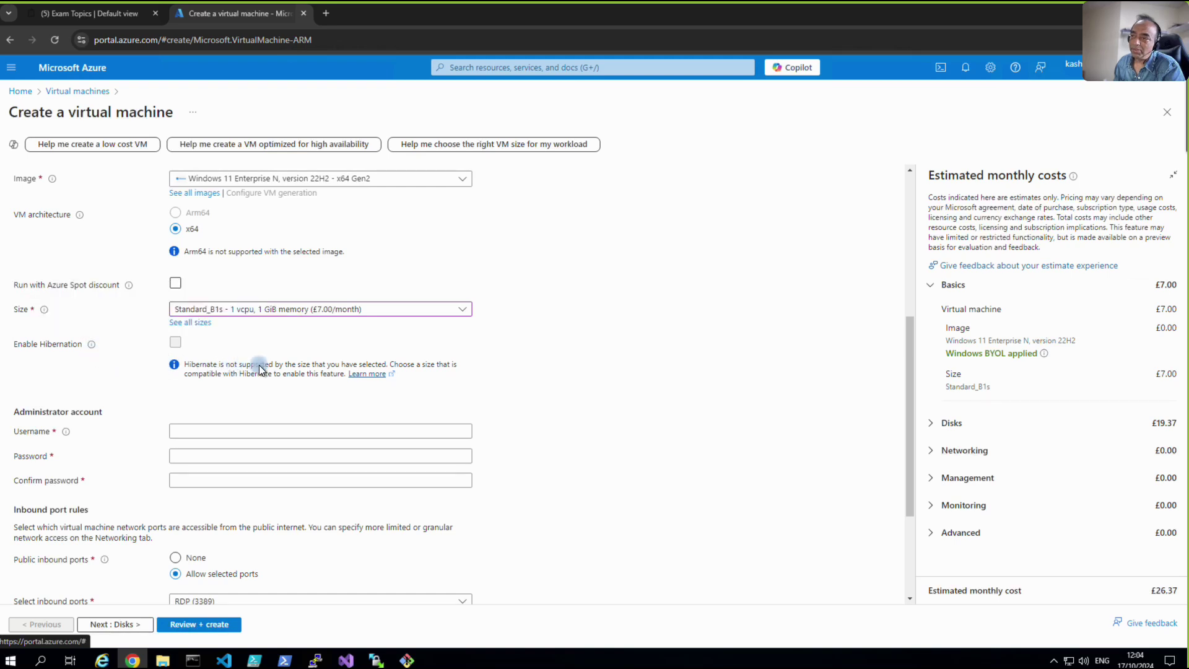
# Step: Set the administrator username to azureuser, then enter and confirm the account password
pyautogui.click(179, 431)
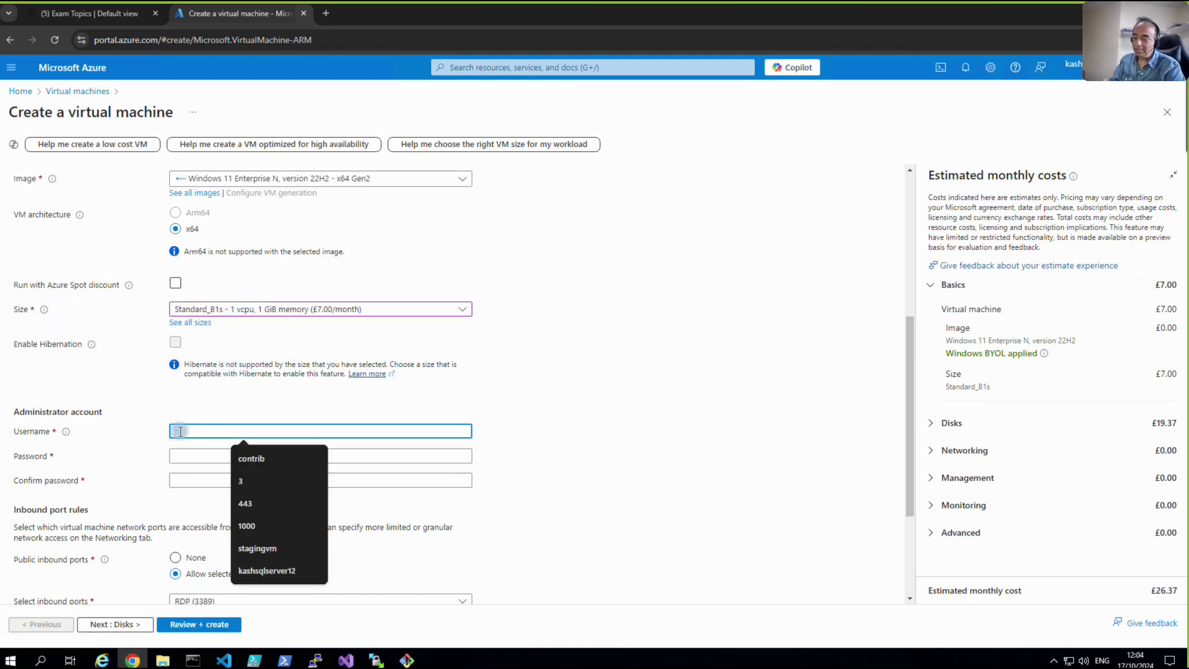
pyautogui.write('azureuser')
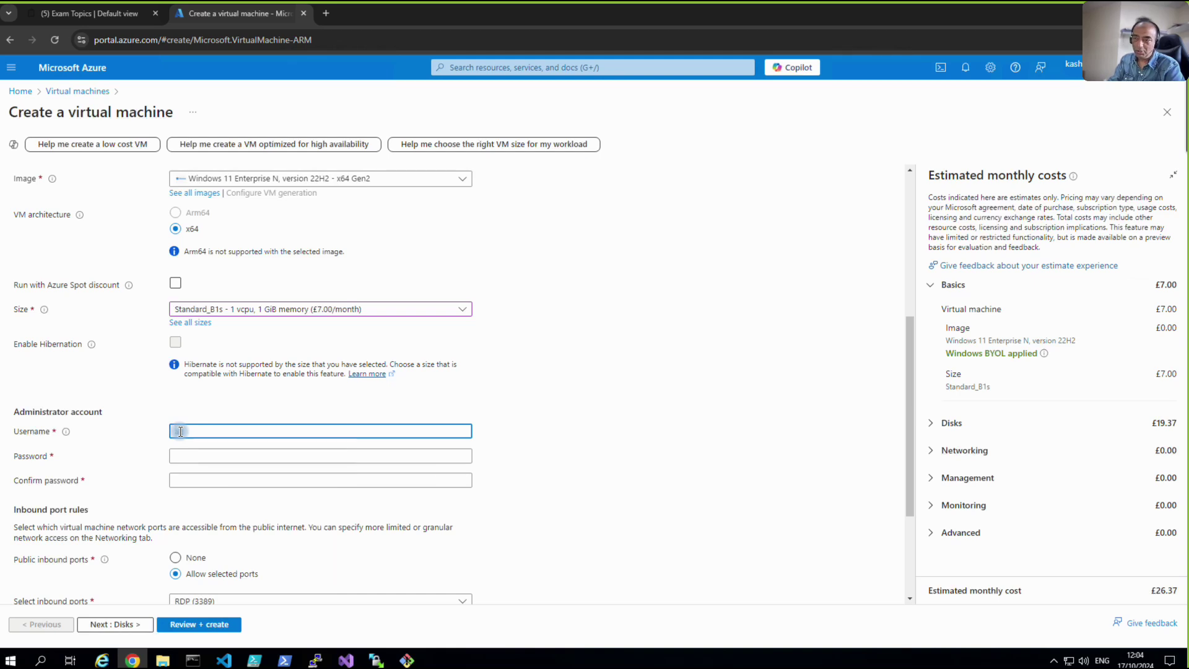
pyautogui.press('Tab')
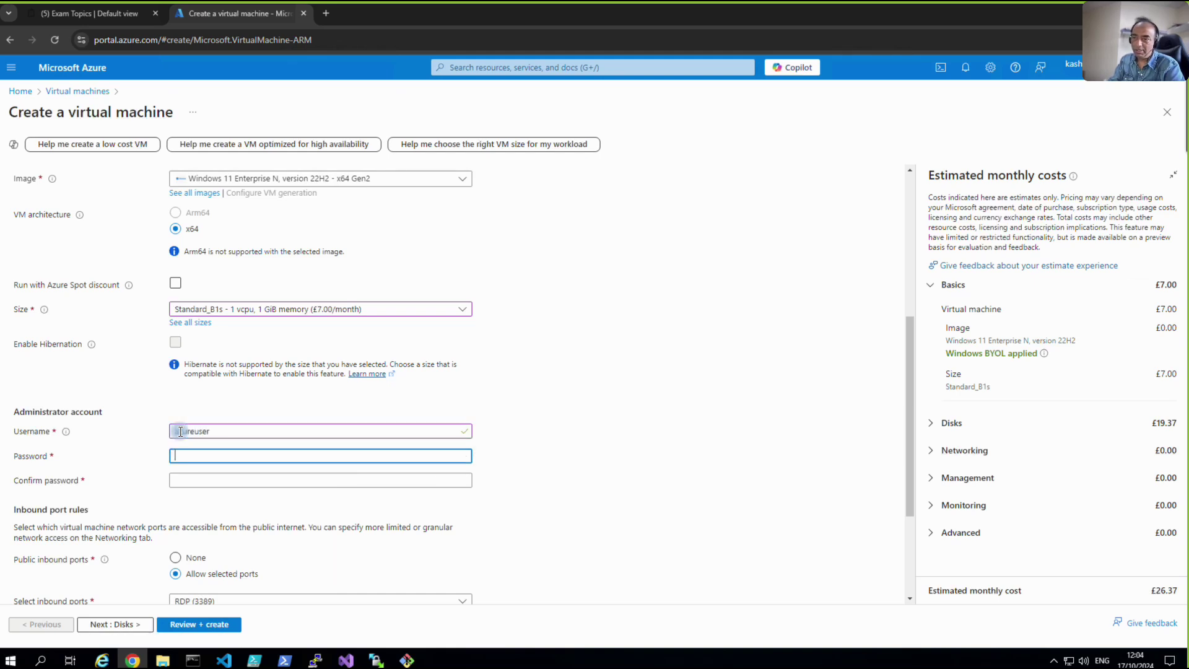
pyautogui.write('•••••')
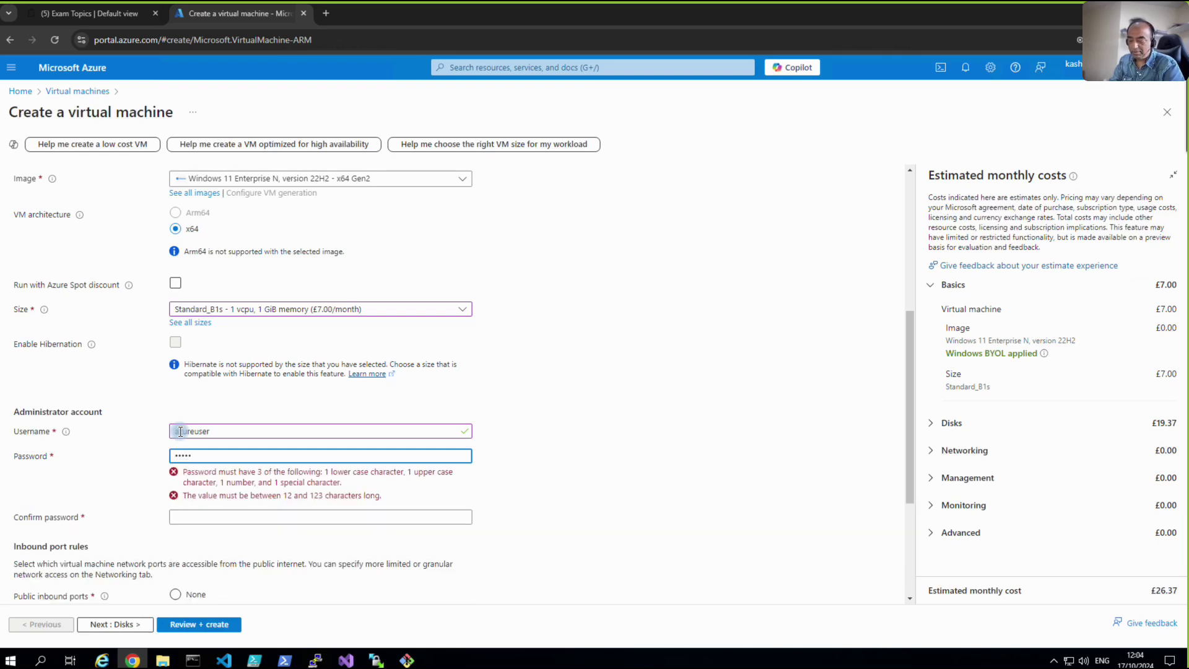
pyautogui.write('•••••••')
pyautogui.press('Tab')
pyautogui.write('••••••••••••')
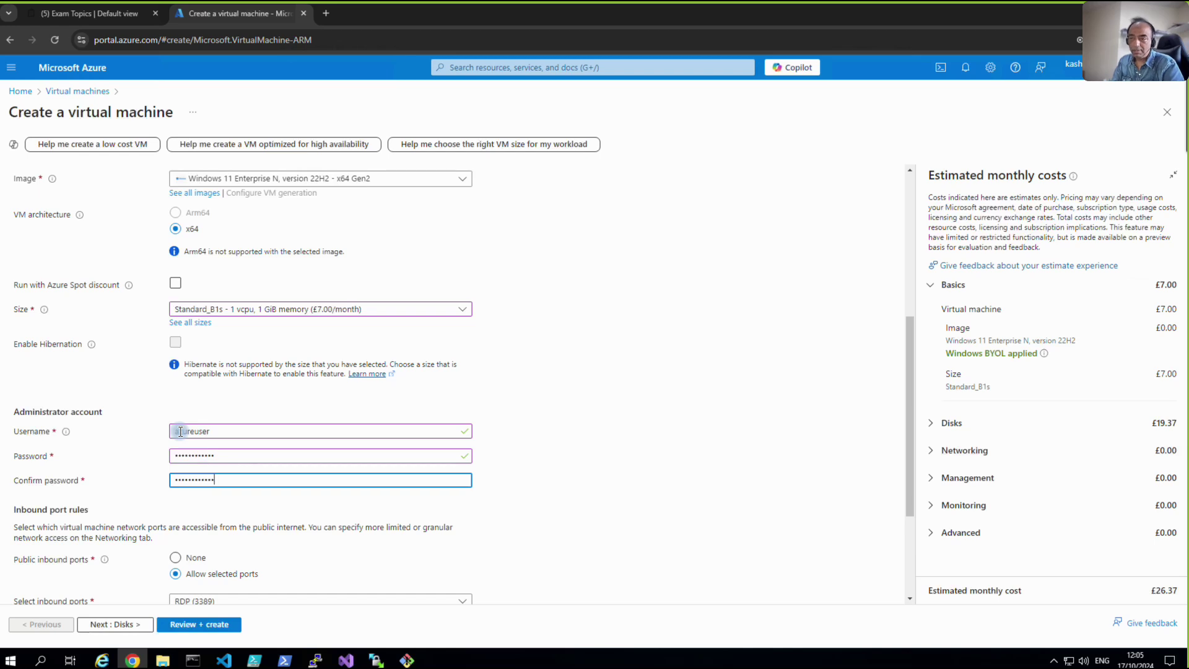
# Step: Confirm the eligible Windows 10/11 license and continue to the disk settings, saving the administrator login in the browser
pyautogui.scroll(-3, 178, 433)
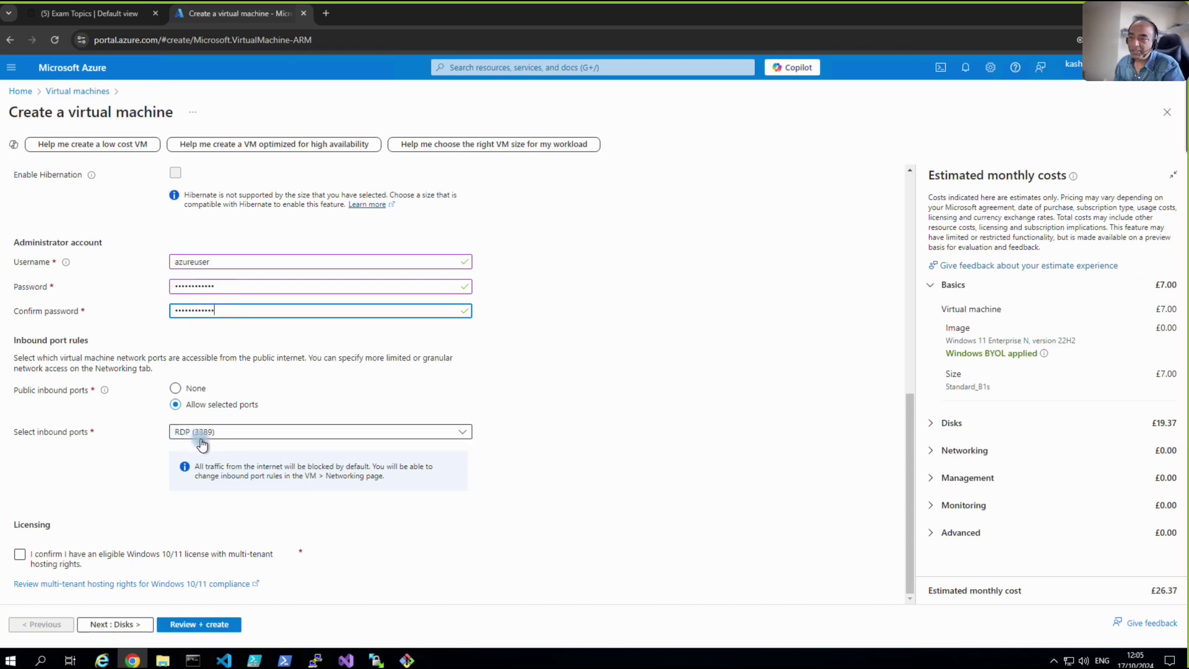
pyautogui.click(21, 555)
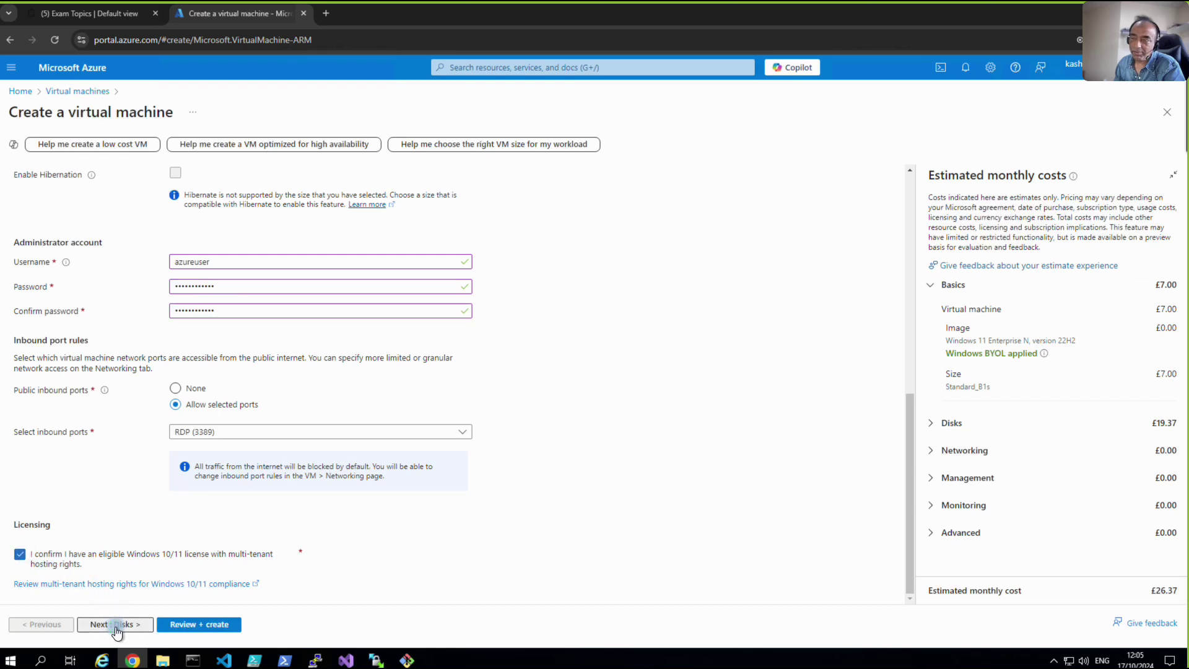
pyautogui.click(116, 623)
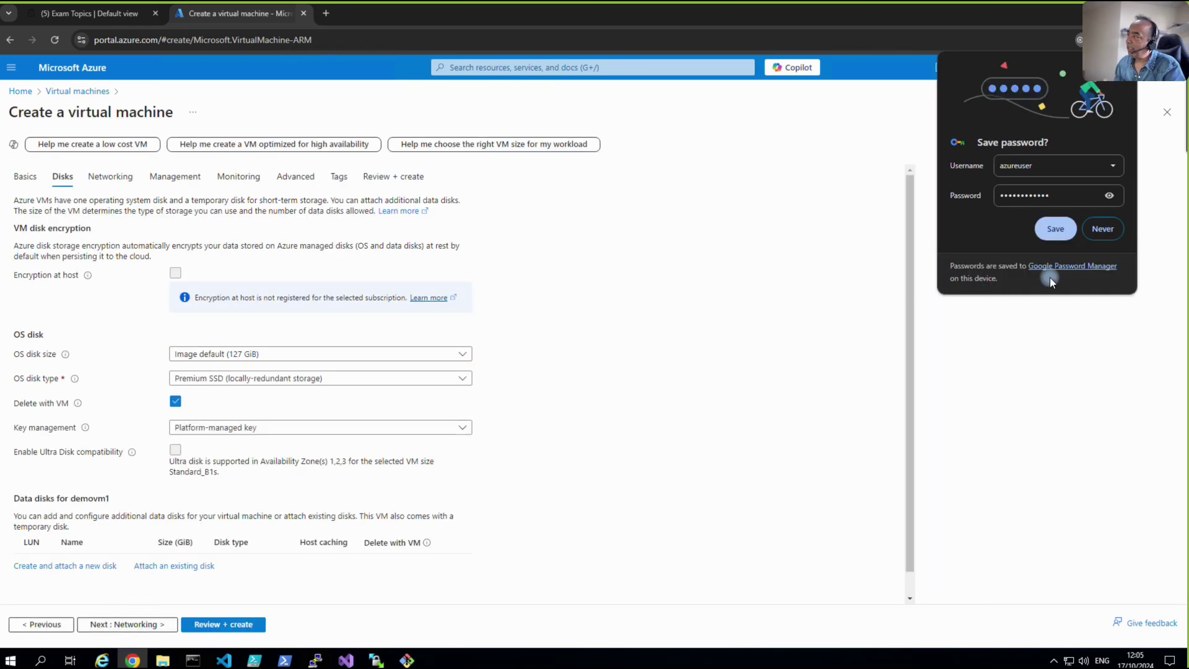
pyautogui.click(1055, 229)
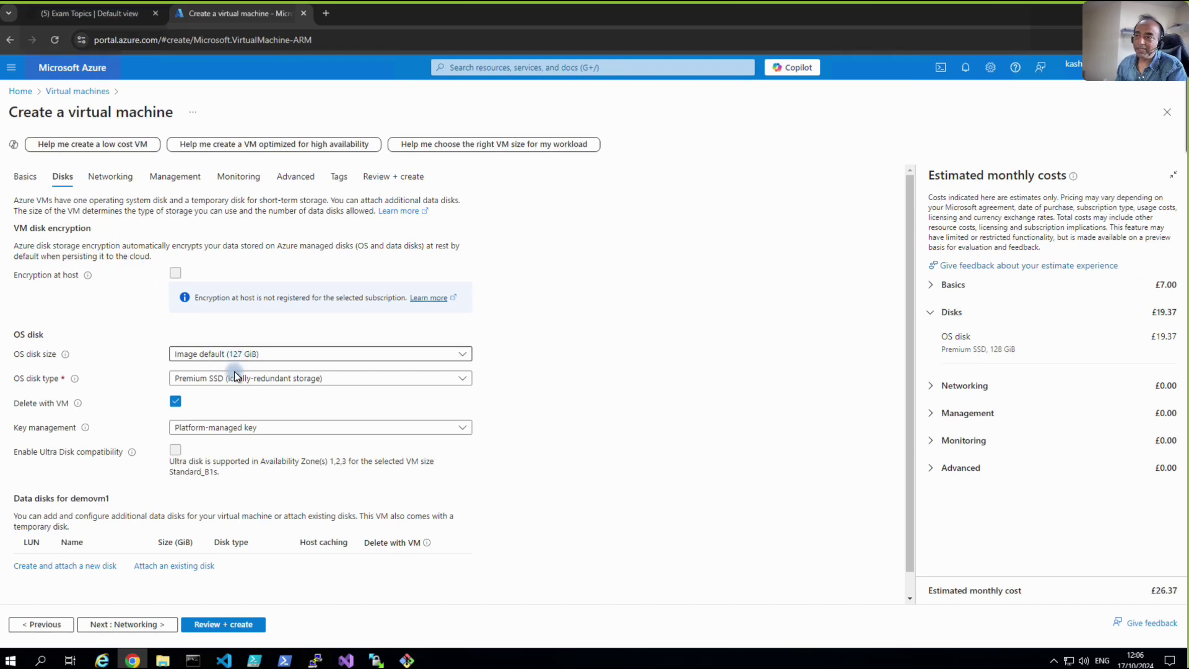
# Step: Set the OS disk type to Standard SSD with locally-redundant storage
pyautogui.click(463, 380)
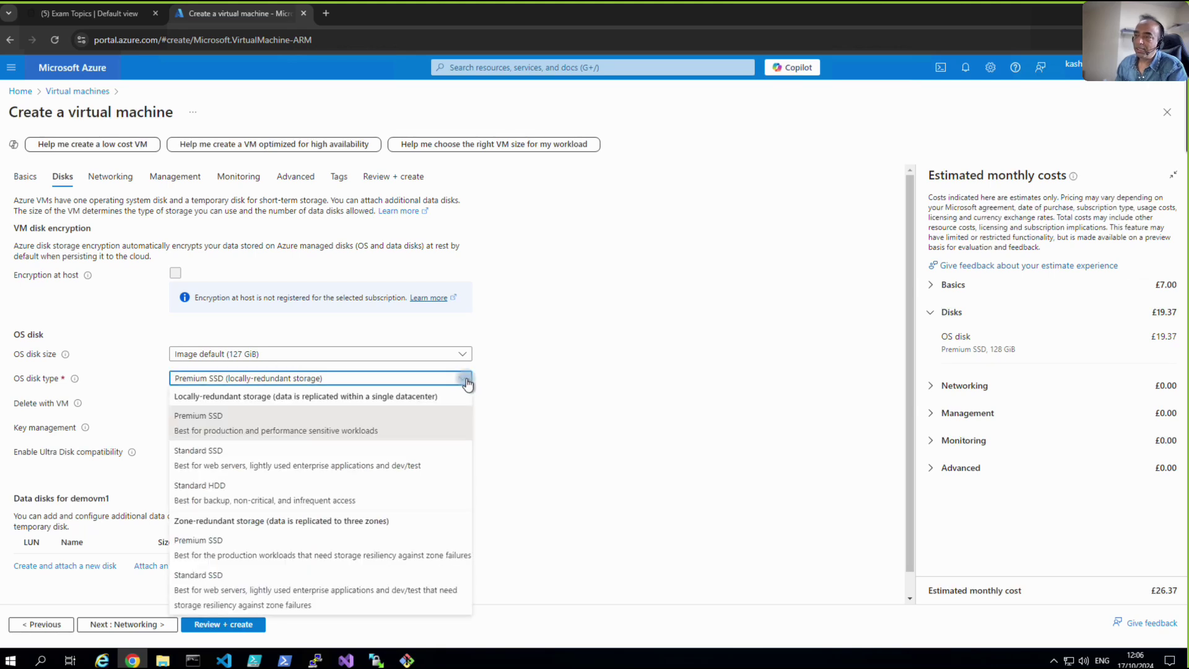
pyautogui.click(220, 455)
pyautogui.scroll(-2, 301, 431)
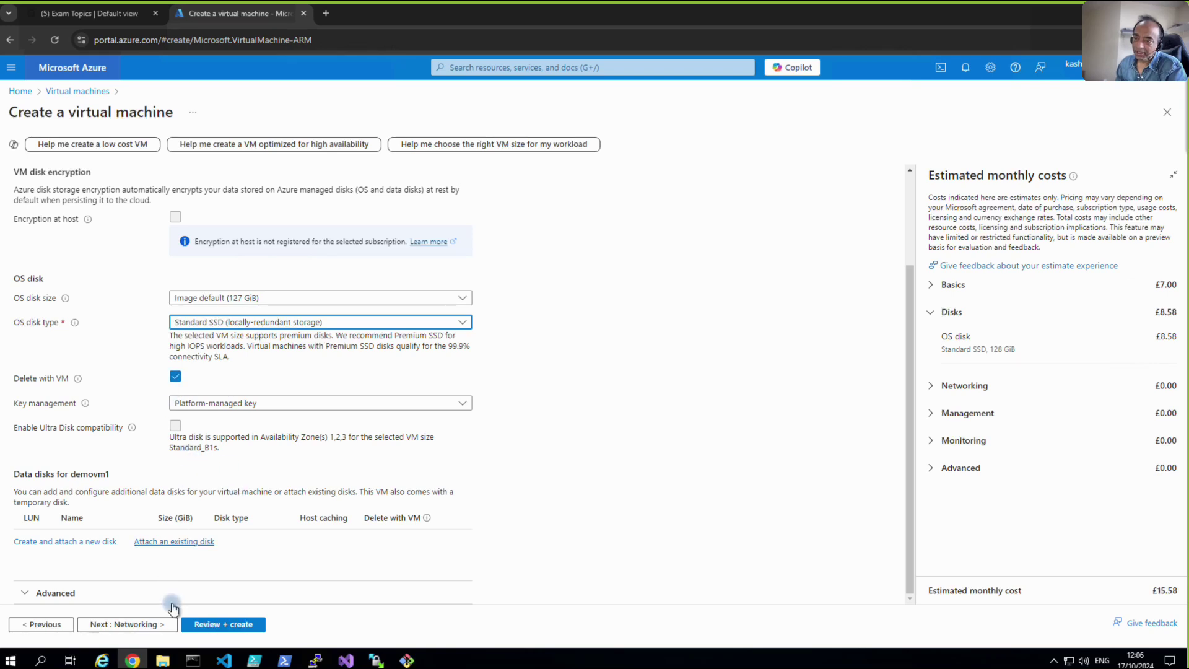
# Step: Go through the networking and management settings of the virtual machine, keeping their defaults
pyautogui.click(146, 627)
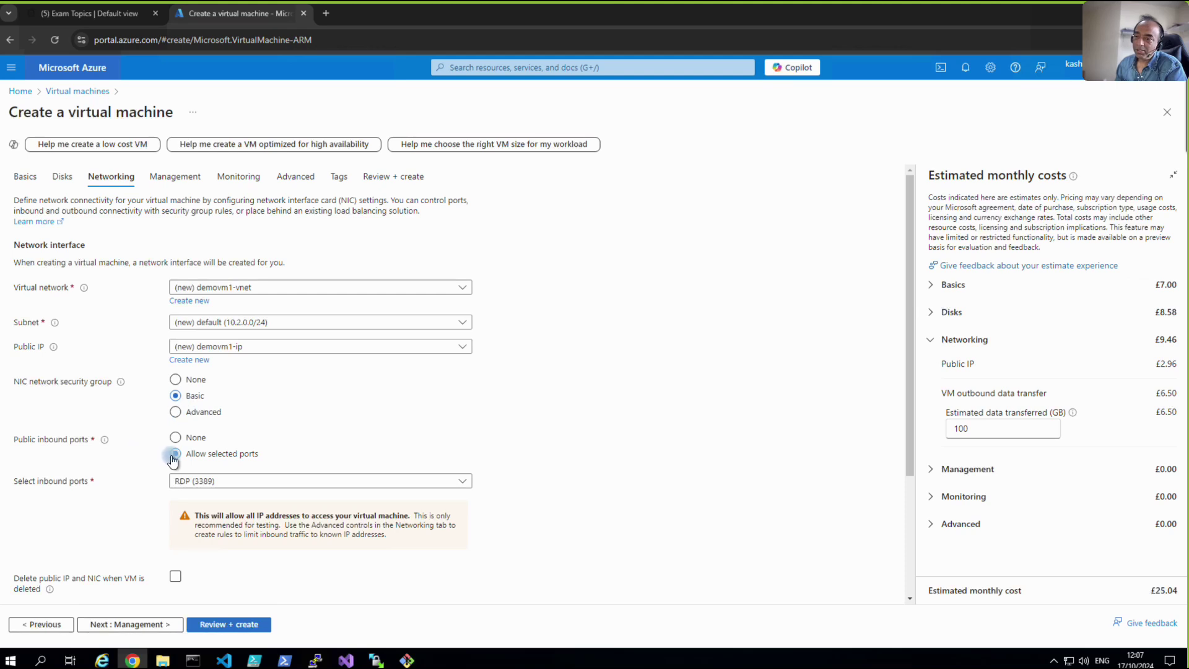
pyautogui.scroll(-3, 177, 467)
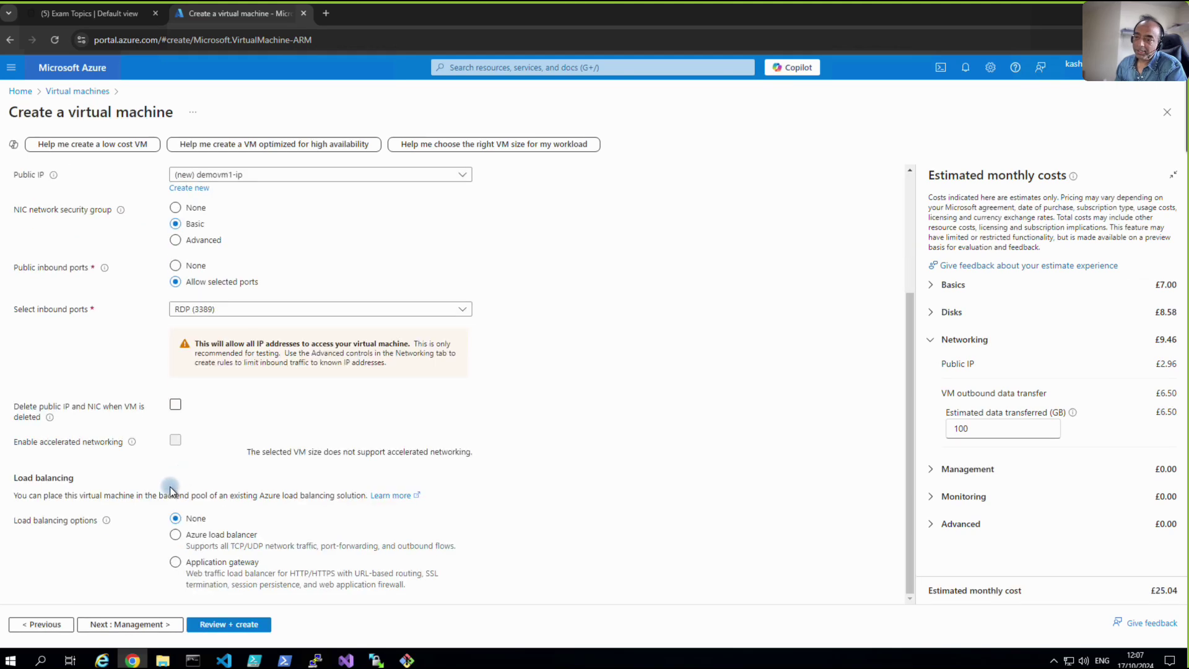
pyautogui.click(142, 625)
pyautogui.scroll(-1, 133, 497)
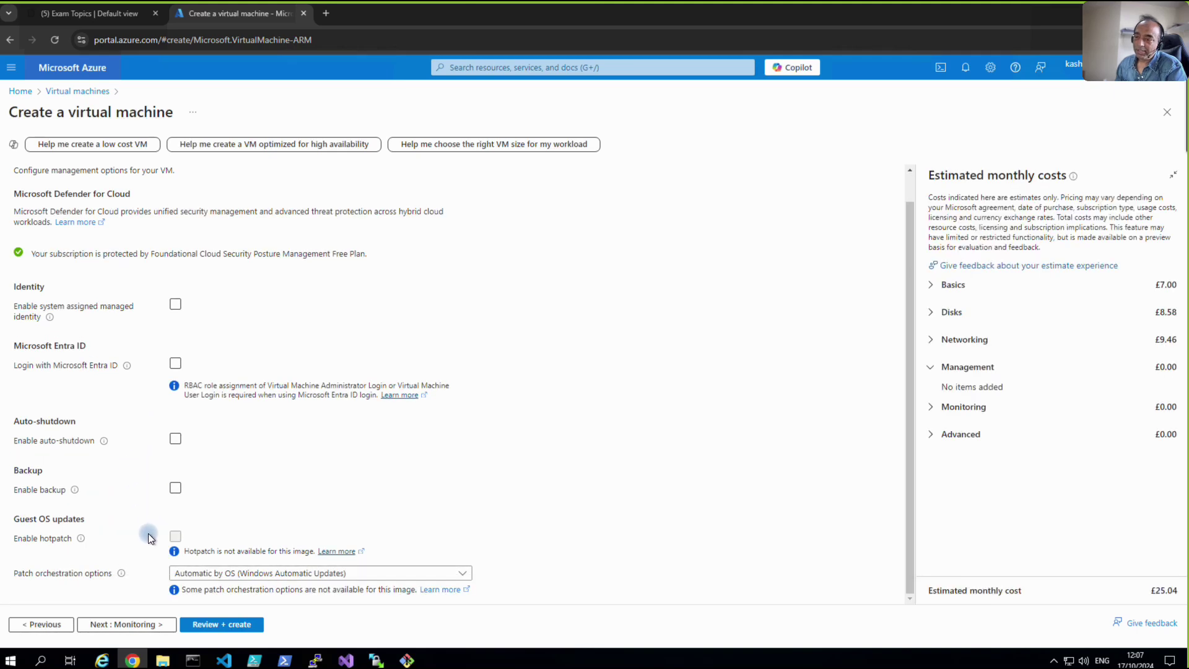
# Step: Continue to the monitoring settings and disable boot diagnostics
pyautogui.click(135, 626)
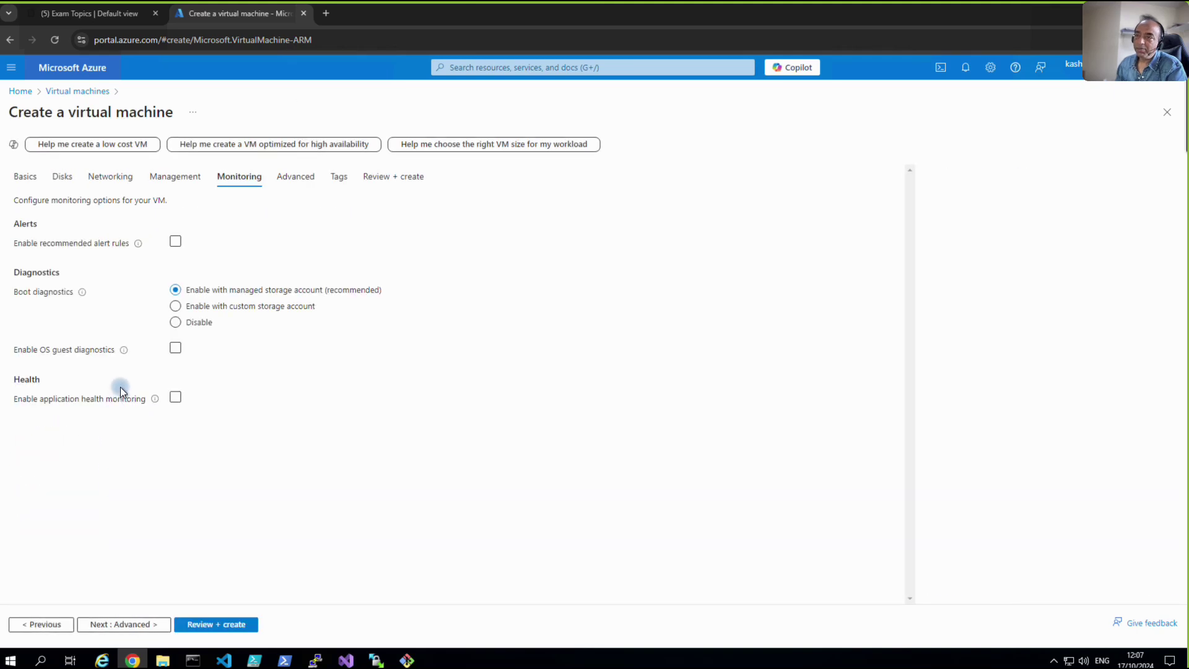
pyautogui.click(175, 322)
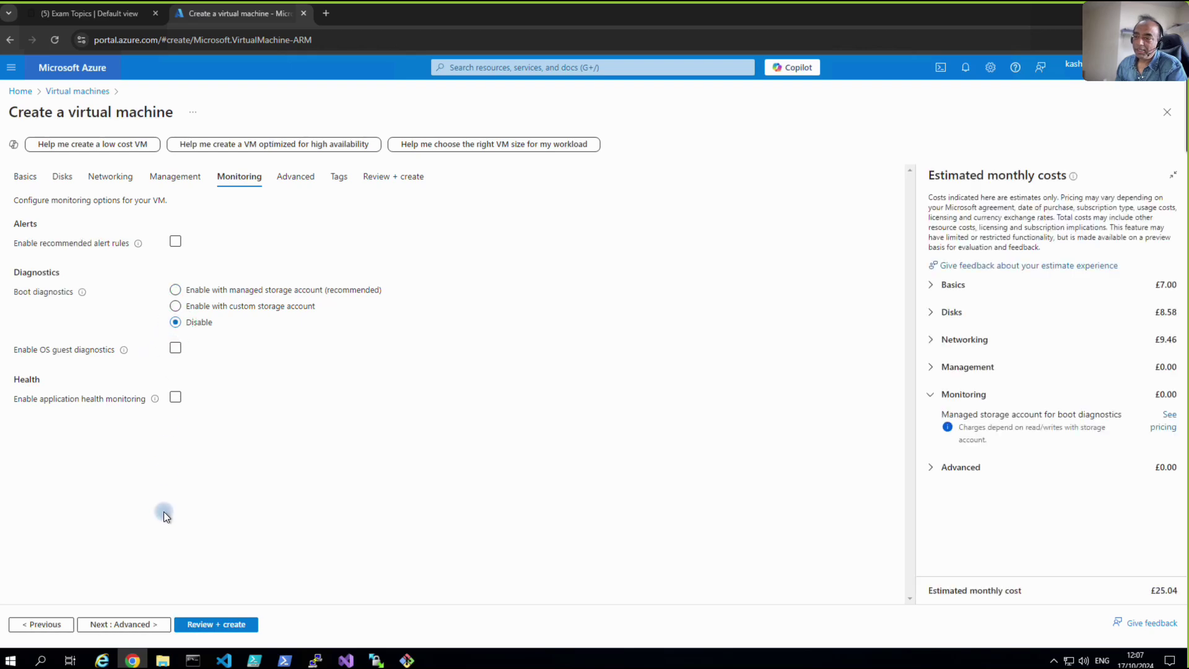
# Step: Continue to the advanced settings and review the options from extensions and custom data down to the proximity placement group
pyautogui.click(145, 623)
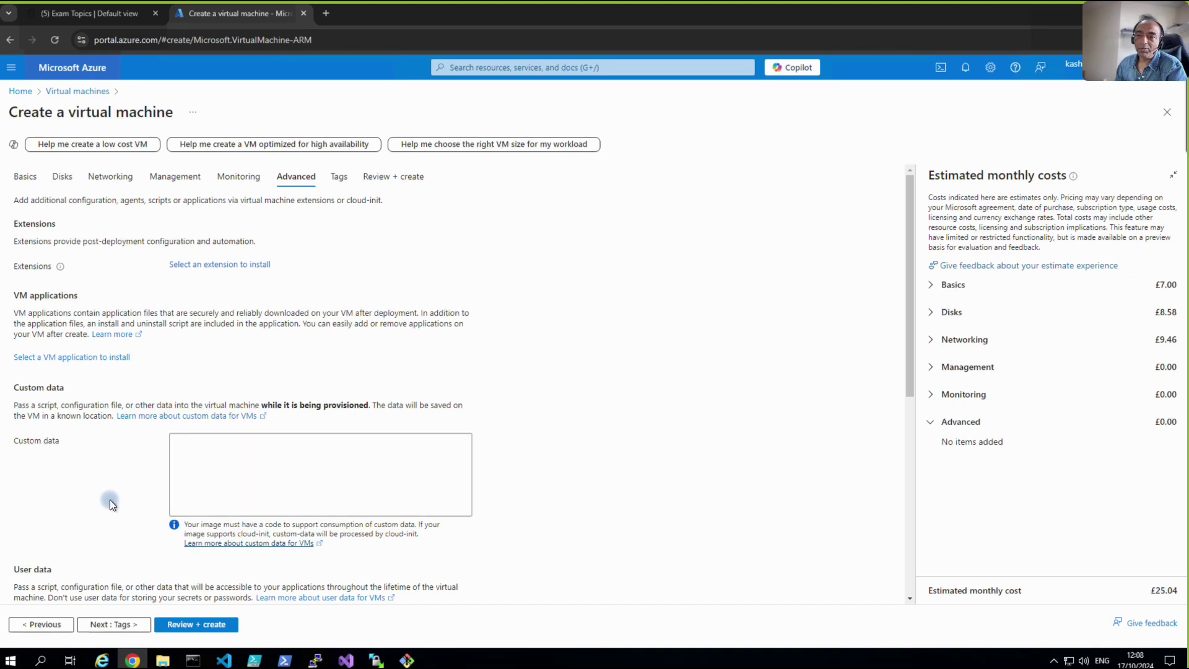
pyautogui.scroll(-3, 192, 458)
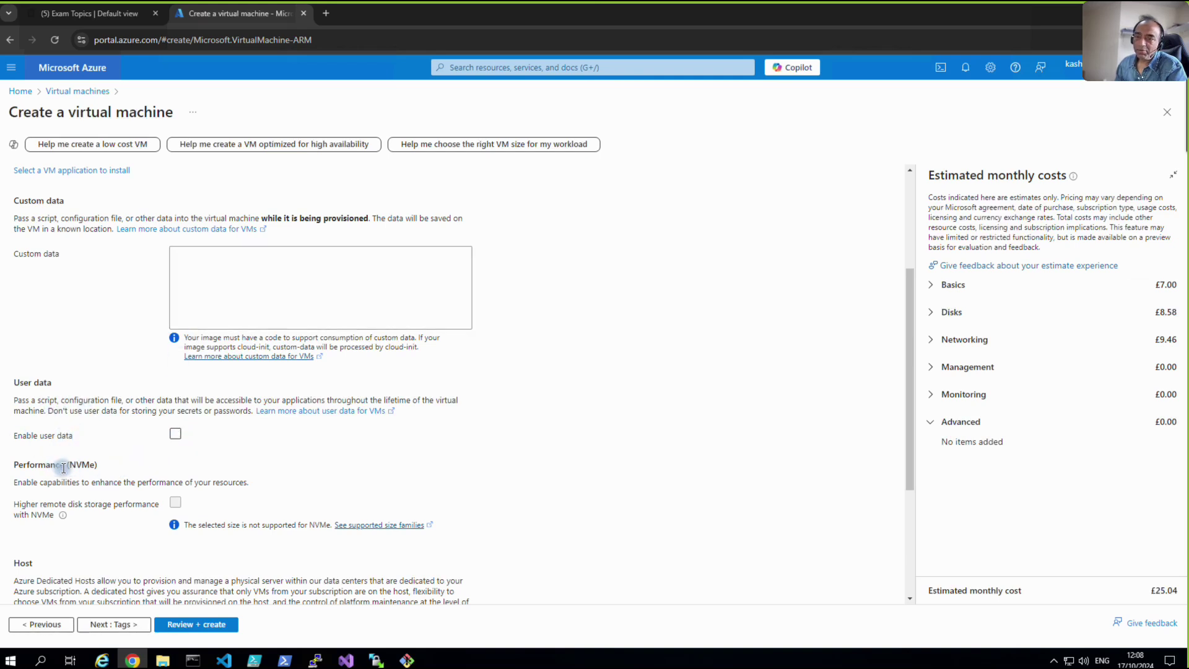
pyautogui.scroll(-3, 79, 486)
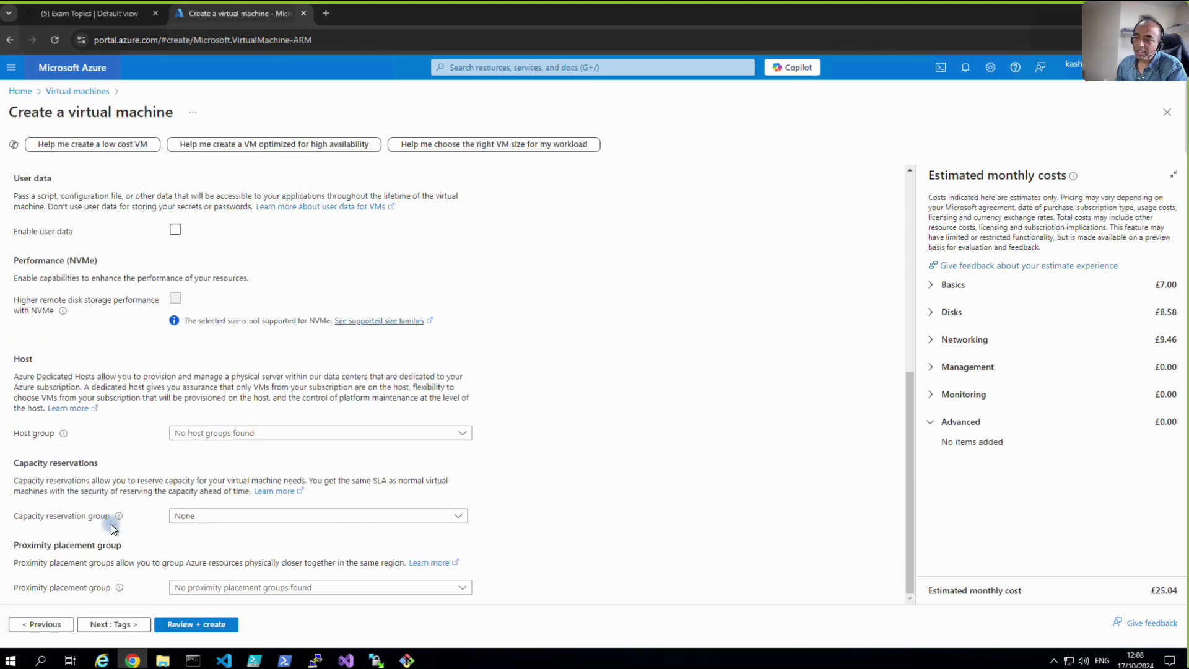
# Step: Continue to the tags settings and add a tag named engineer with the responsible engineer's name as its value
pyautogui.click(129, 626)
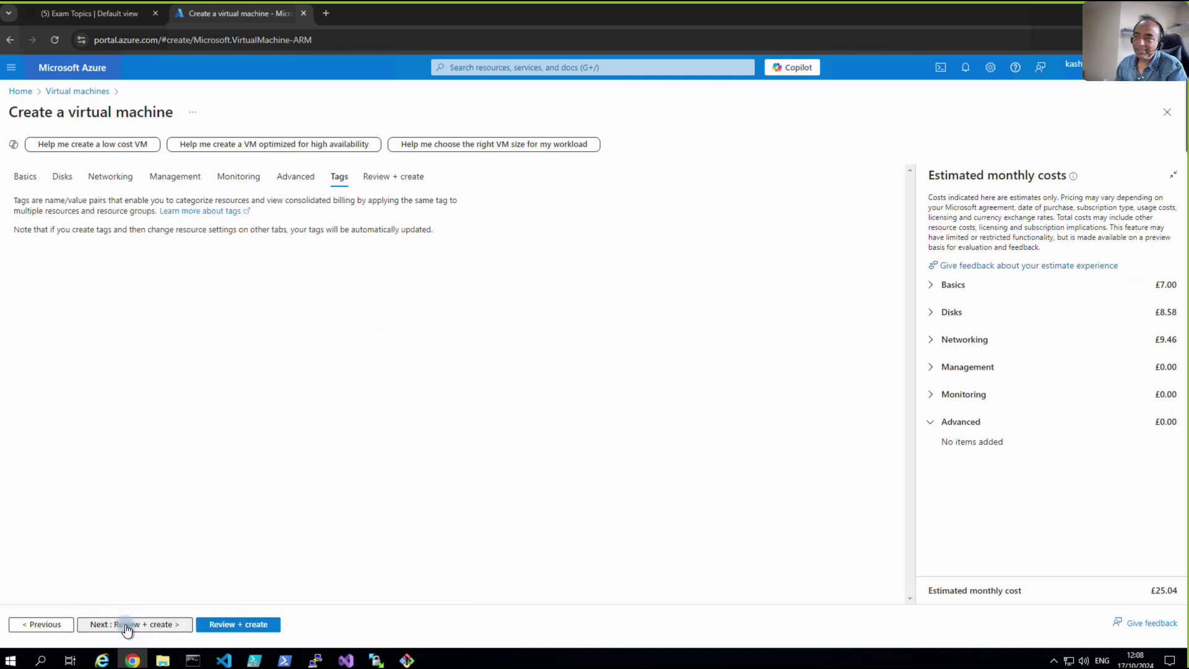
pyautogui.click(70, 274)
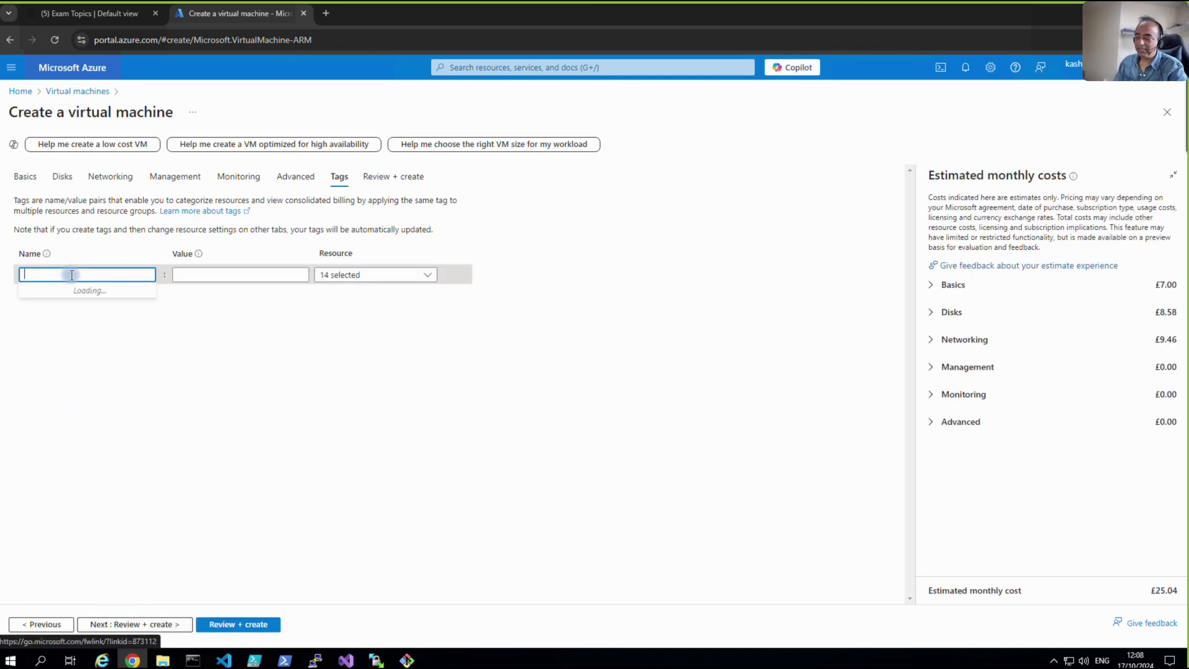
pyautogui.write('engineer')
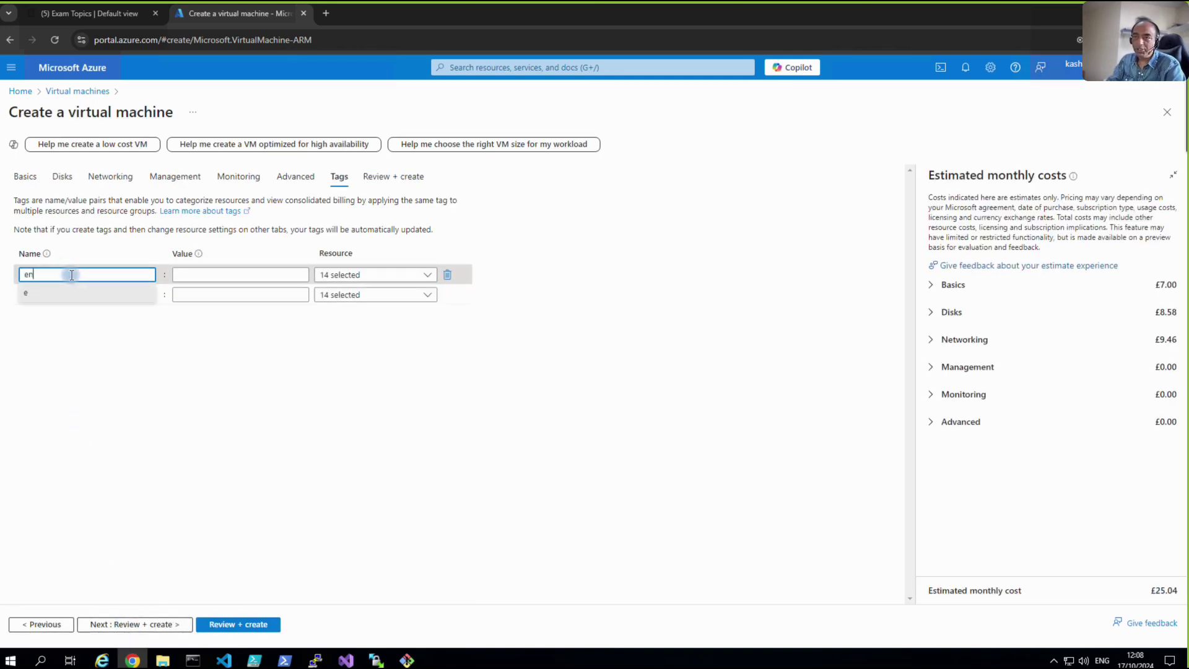
pyautogui.click(206, 275)
pyautogui.write('kash')
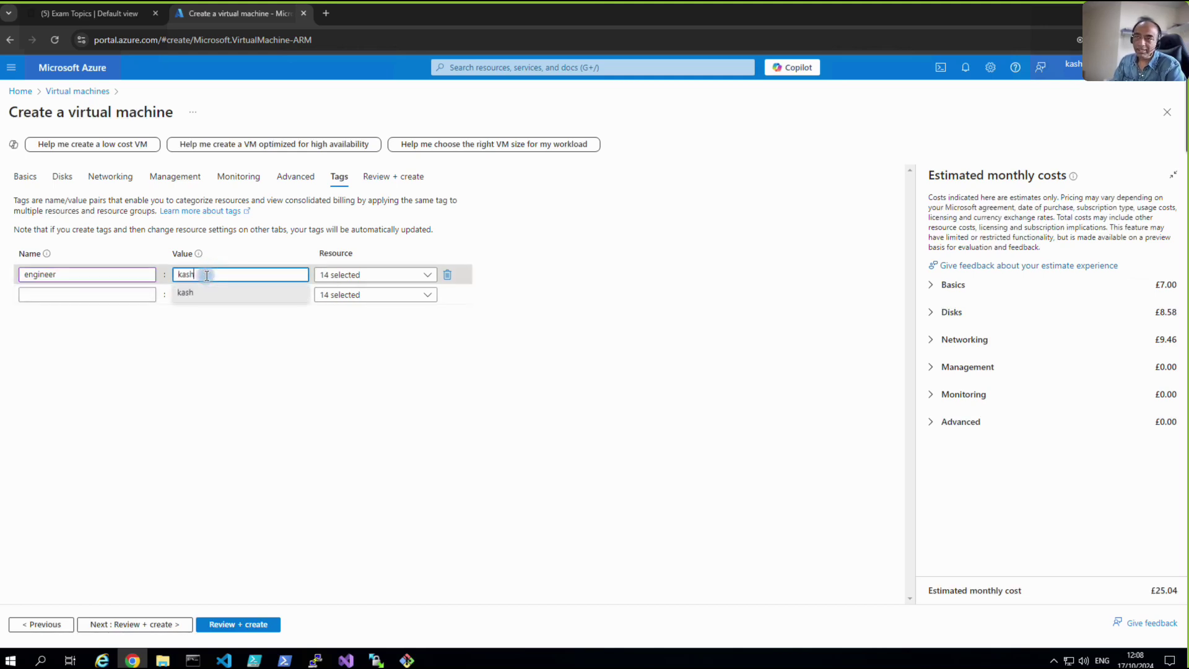
pyautogui.click(229, 483)
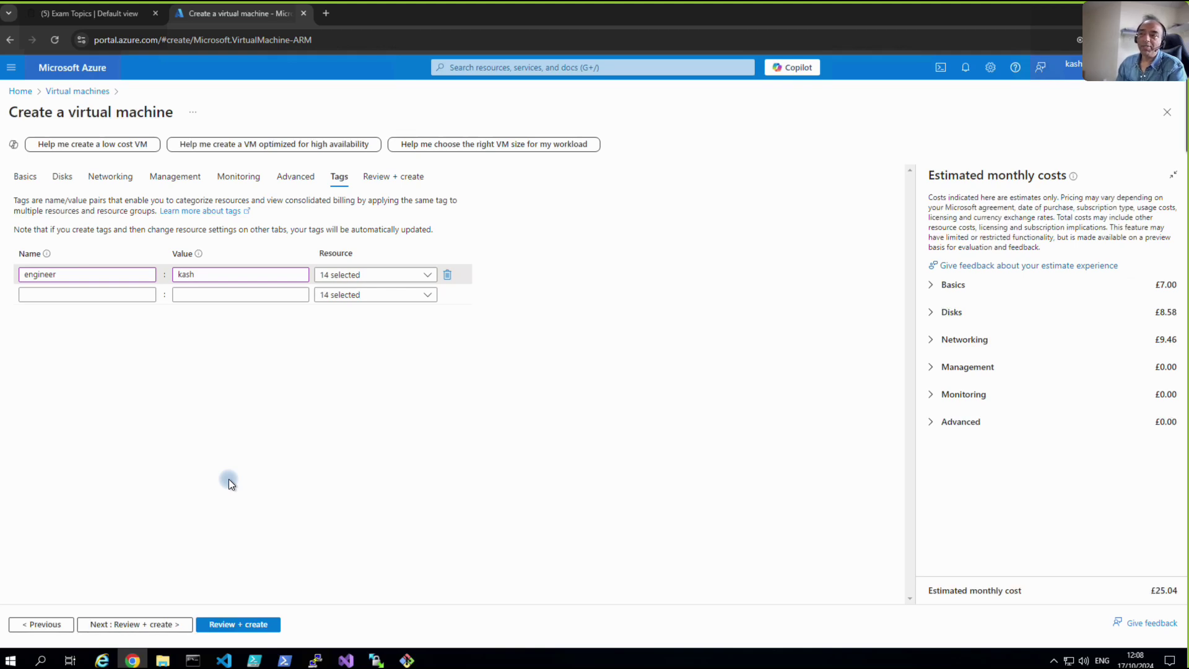
# Step: Review the virtual machine's validated configuration, decline saving the password in the browser, and create the virtual machine
pyautogui.click(216, 627)
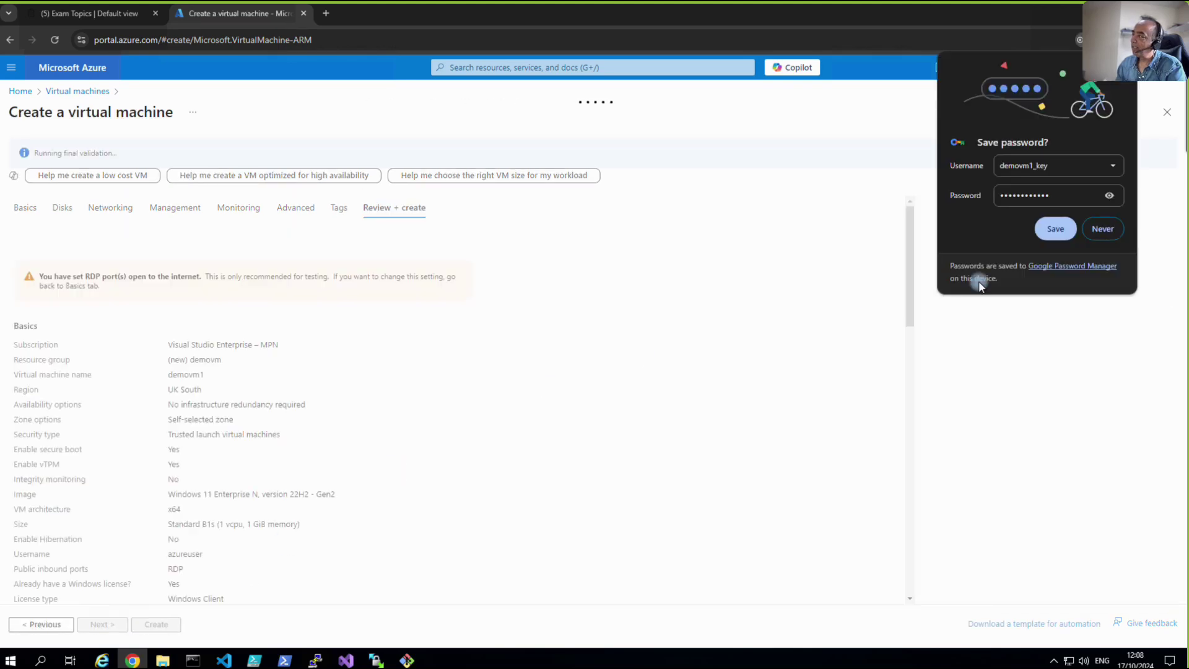
pyautogui.click(1093, 232)
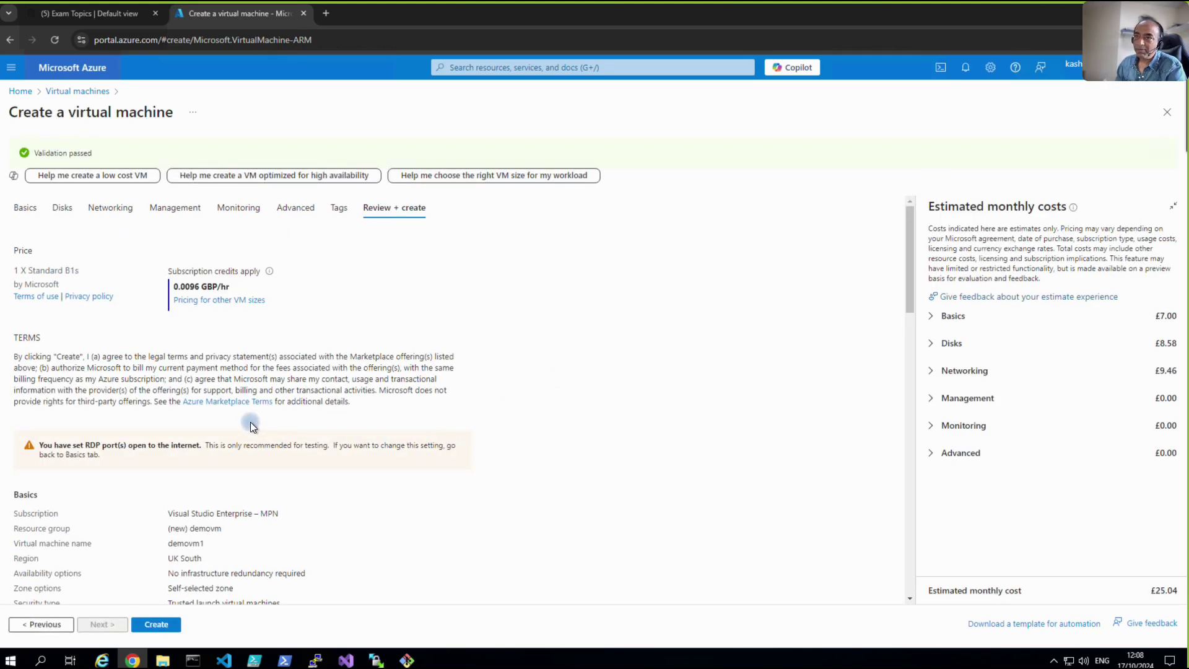
pyautogui.scroll(-3, 156, 429)
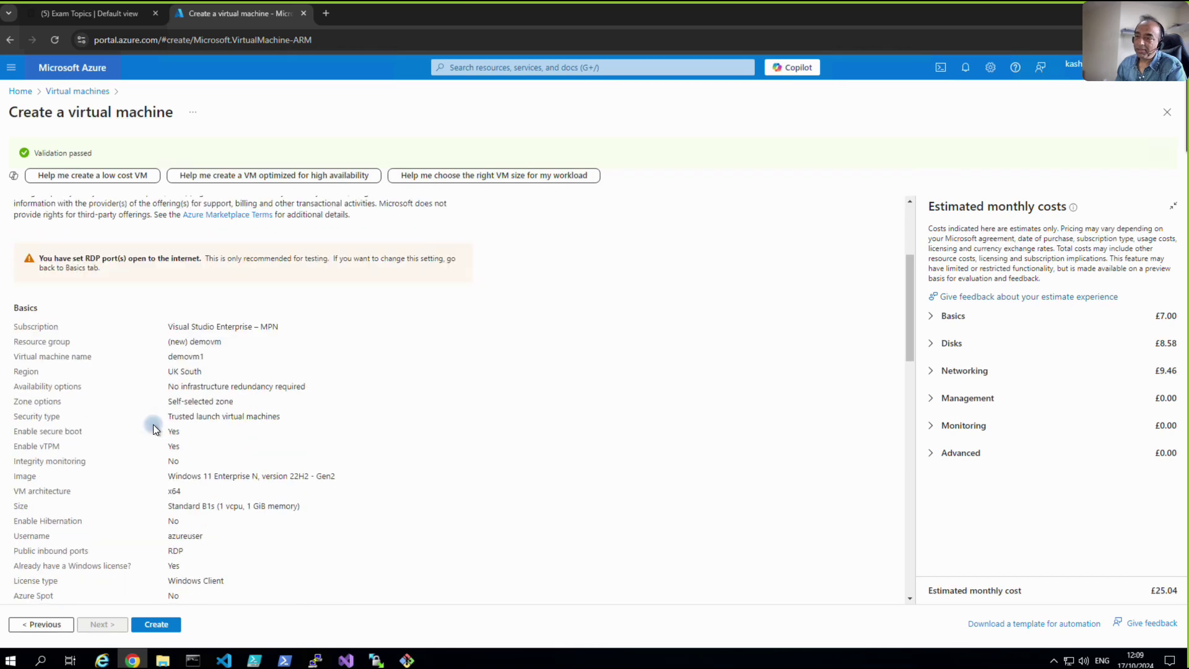
pyautogui.scroll(-3, 155, 429)
pyautogui.scroll(2, 154, 428)
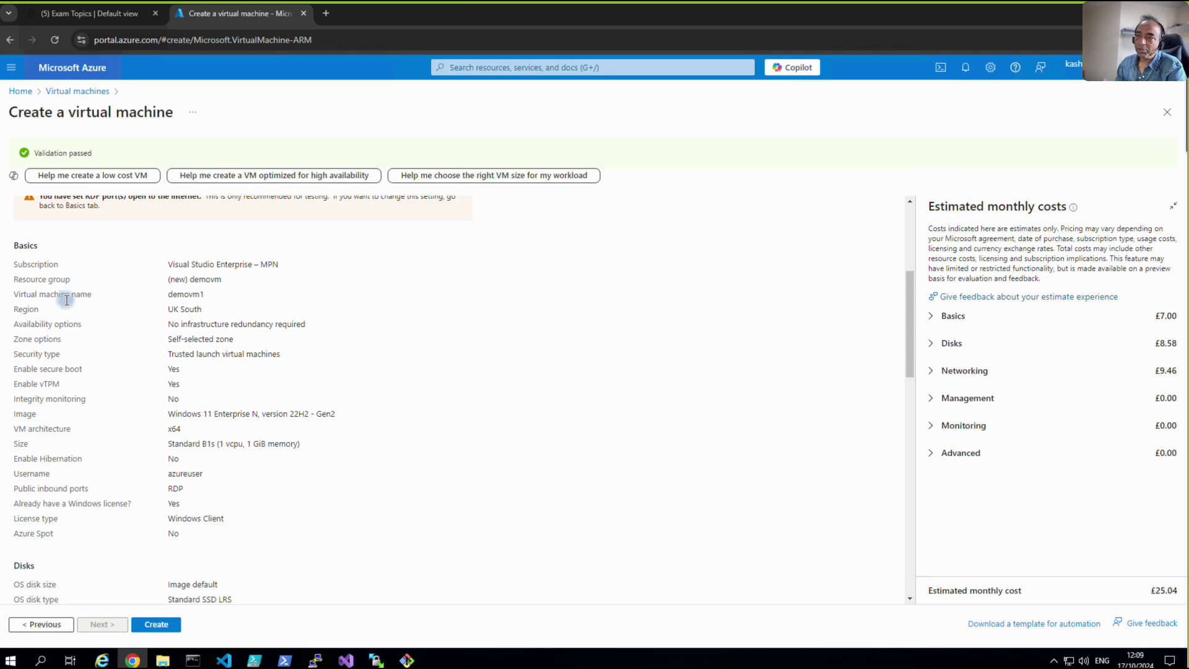
pyautogui.scroll(-2, 109, 414)
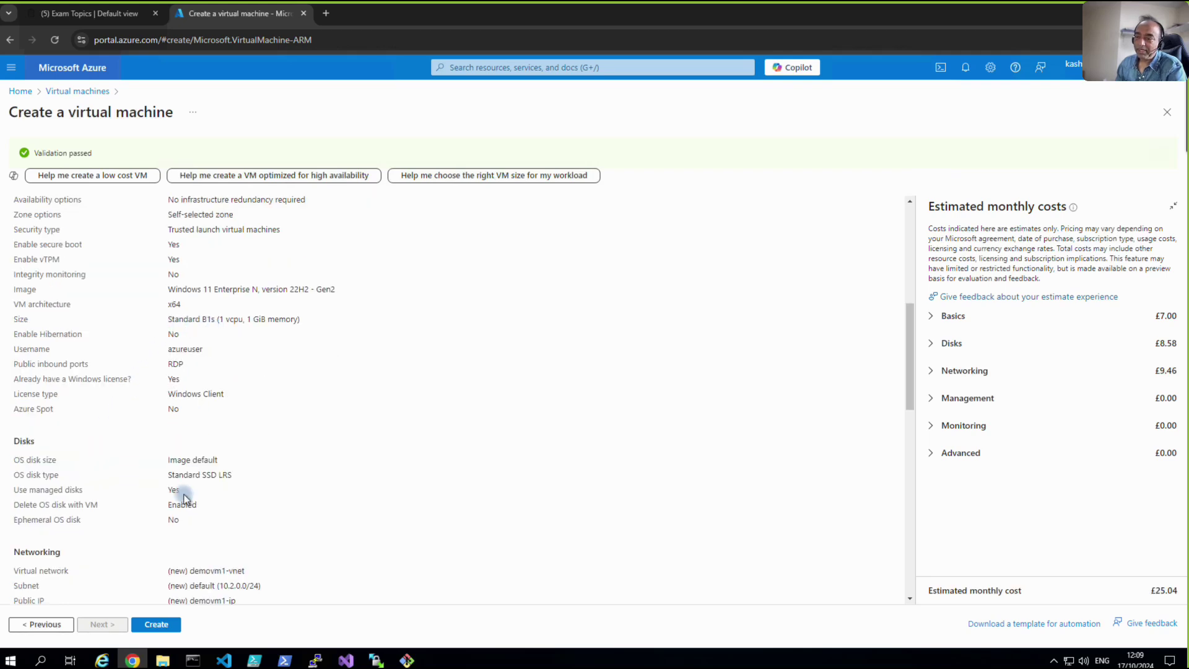
pyautogui.click(158, 623)
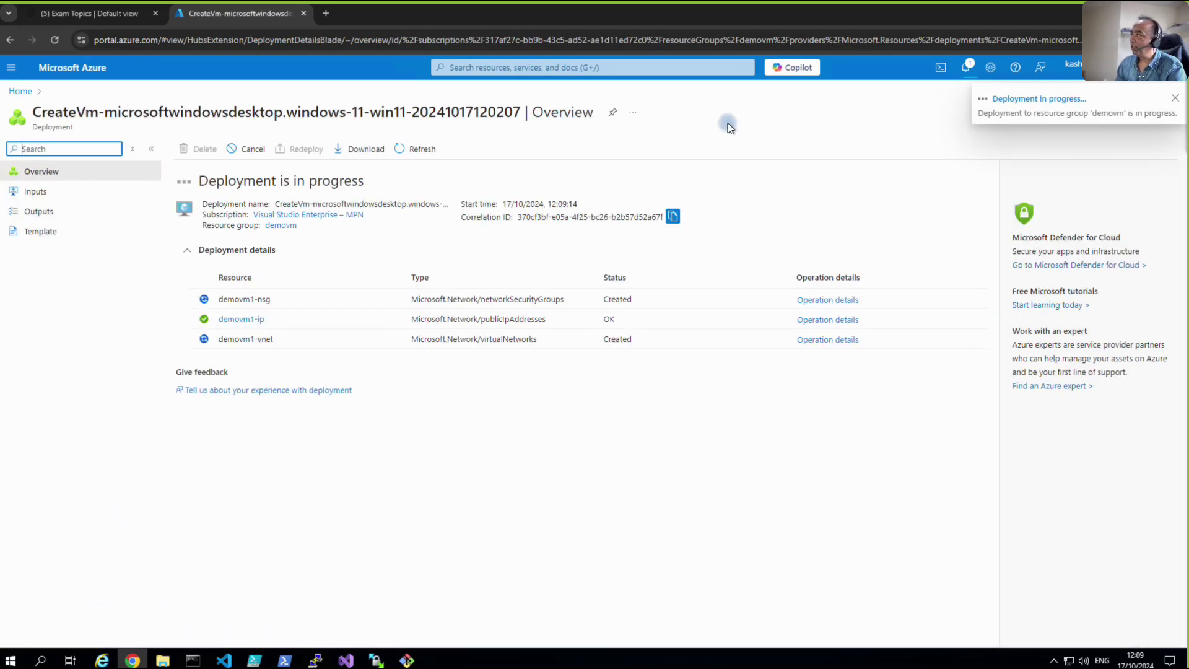
# Step: Open the deployed demovm1 resource from the completed deployment, collapse its settings group and close the notifications
pyautogui.click(966, 74)
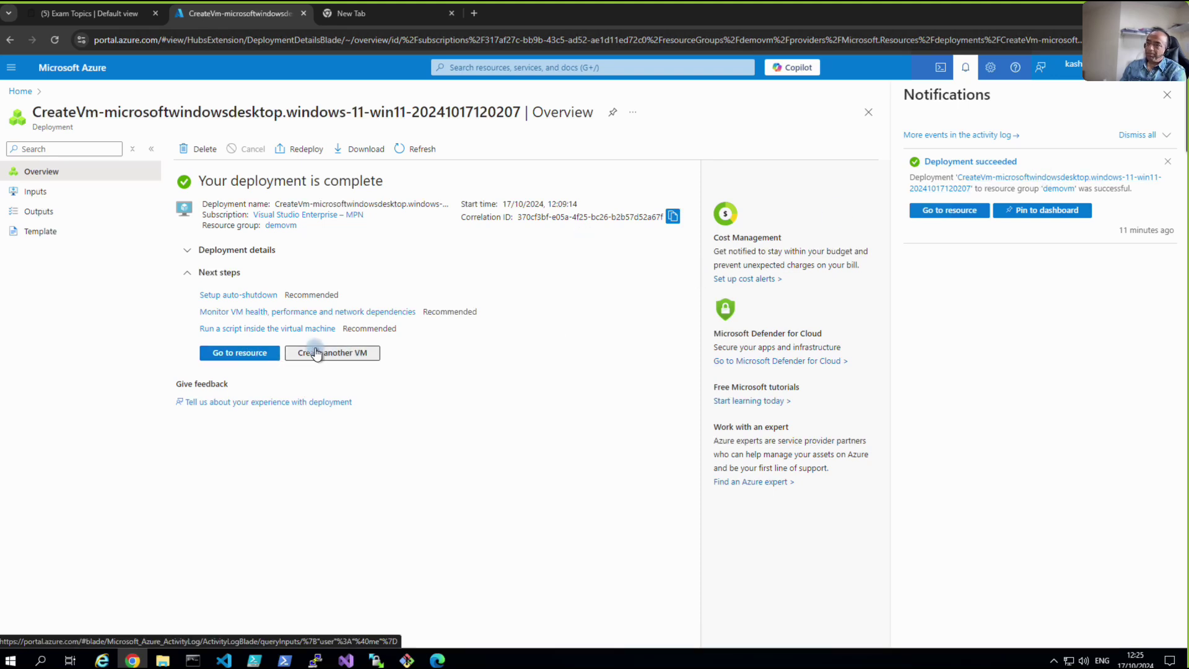
pyautogui.click(230, 354)
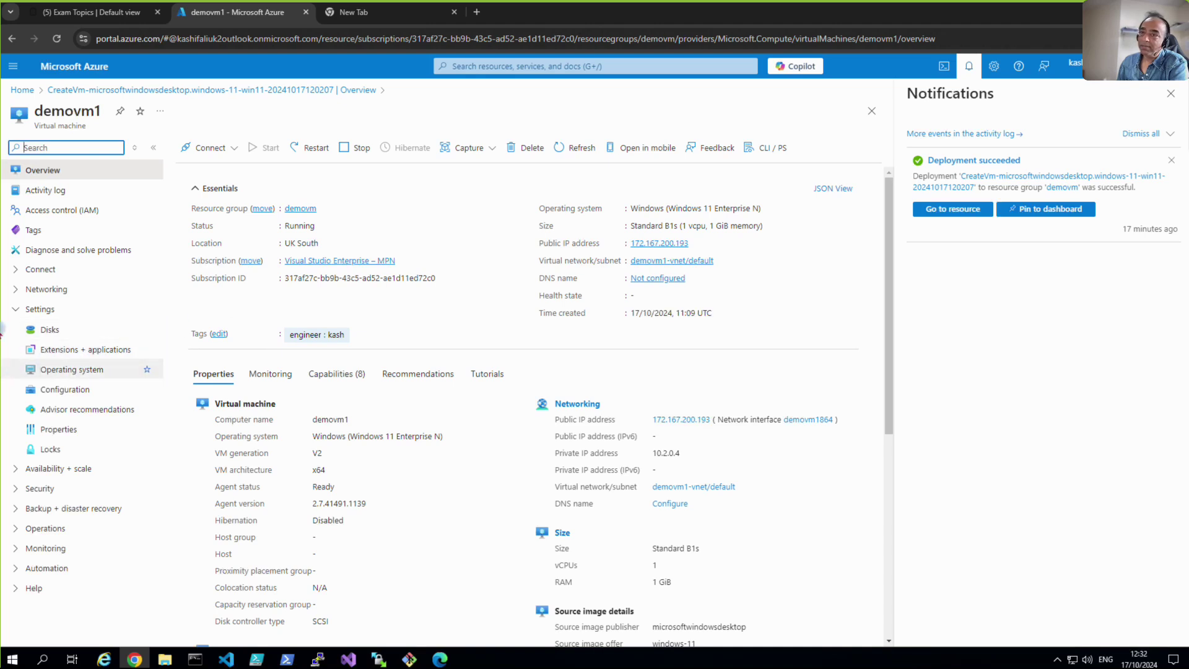
pyautogui.click(17, 315)
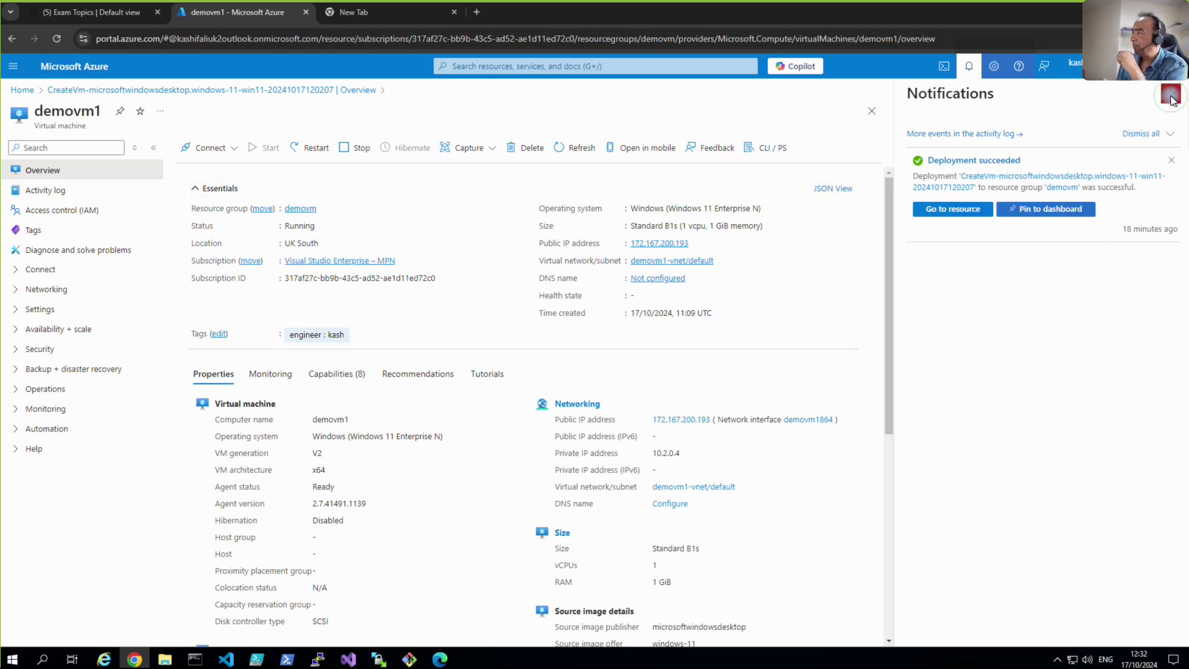
pyautogui.click(1171, 97)
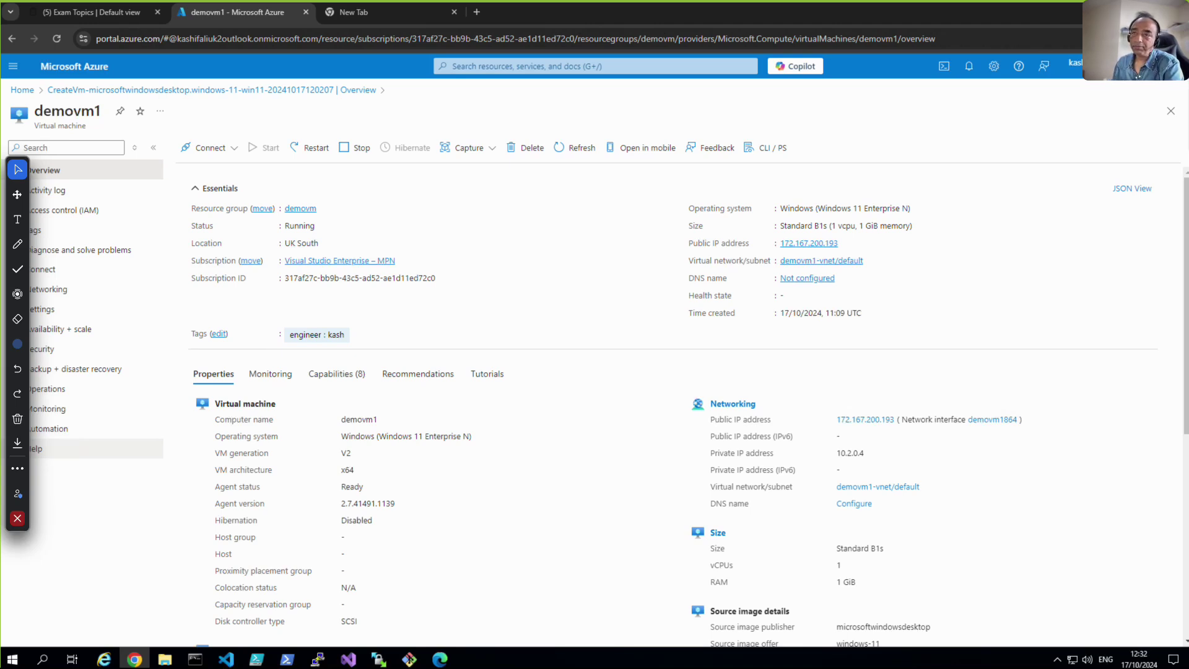
# Step: Circle the Connect, Restart, Stop and Delete commands of demovm1 with the annotation pen, and hide the annotation tools
pyautogui.click(17, 244)
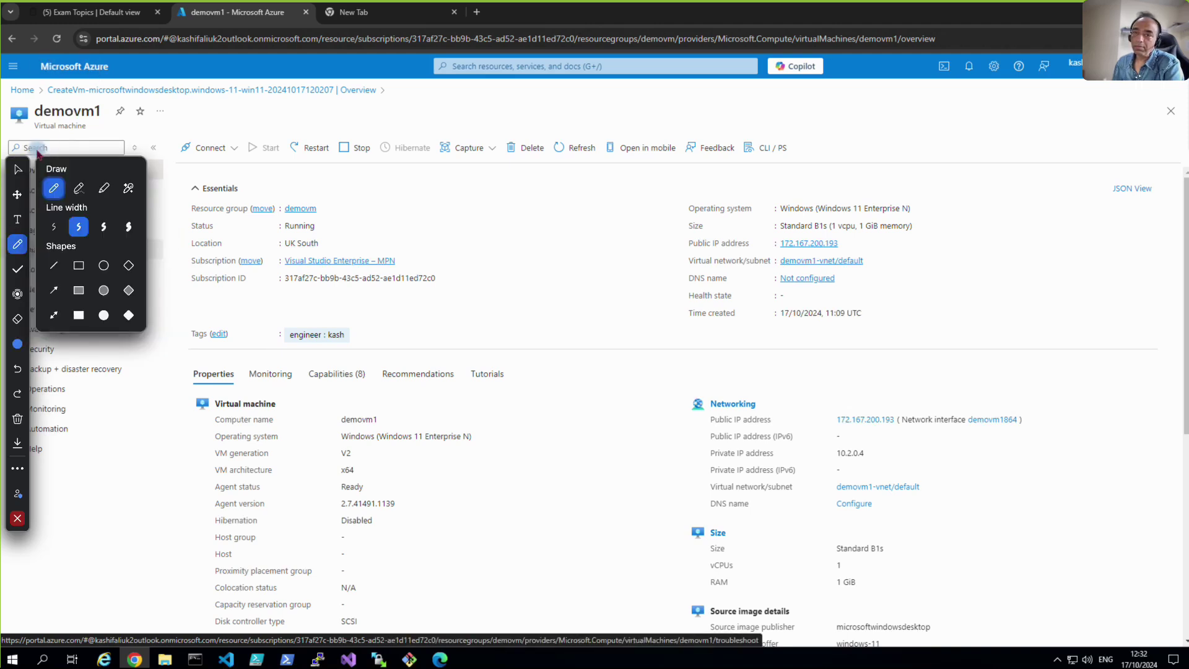
pyautogui.click(54, 189)
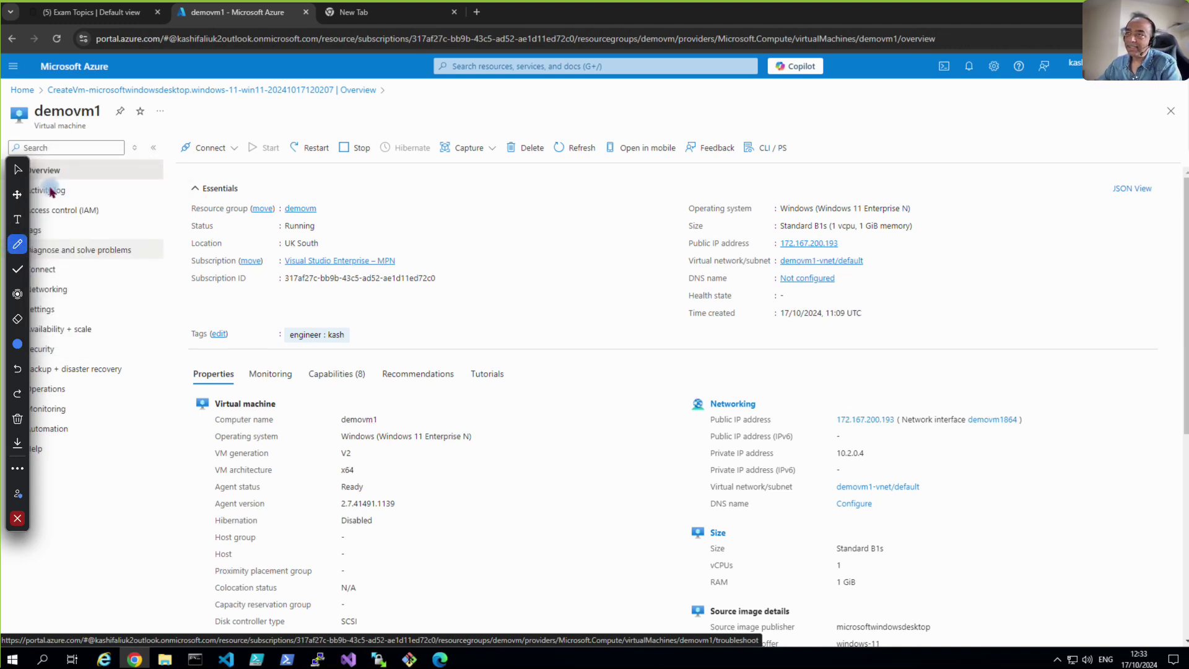
pyautogui.moveTo(206, 112)
pyautogui.mouseDown()
pyautogui.moveTo(186, 168)
pyautogui.moveTo(245, 135)
pyautogui.moveTo(195, 113)
pyautogui.mouseUp()
pyautogui.moveTo(317, 118)
pyautogui.mouseDown()
pyautogui.moveTo(286, 149)
pyautogui.moveTo(335, 164)
pyautogui.moveTo(318, 123)
pyautogui.moveTo(356, 166)
pyautogui.moveTo(376, 135)
pyautogui.mouseUp()
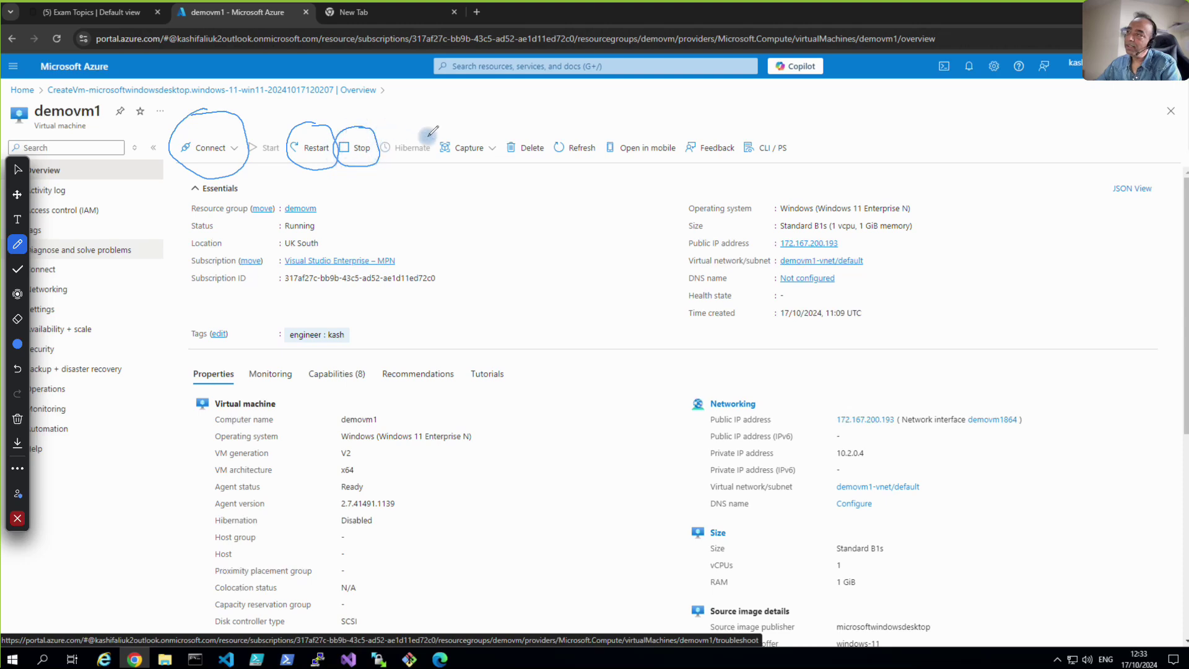
pyautogui.moveTo(545, 131)
pyautogui.mouseDown()
pyautogui.moveTo(486, 153)
pyautogui.moveTo(550, 164)
pyautogui.moveTo(546, 128)
pyautogui.mouseUp()
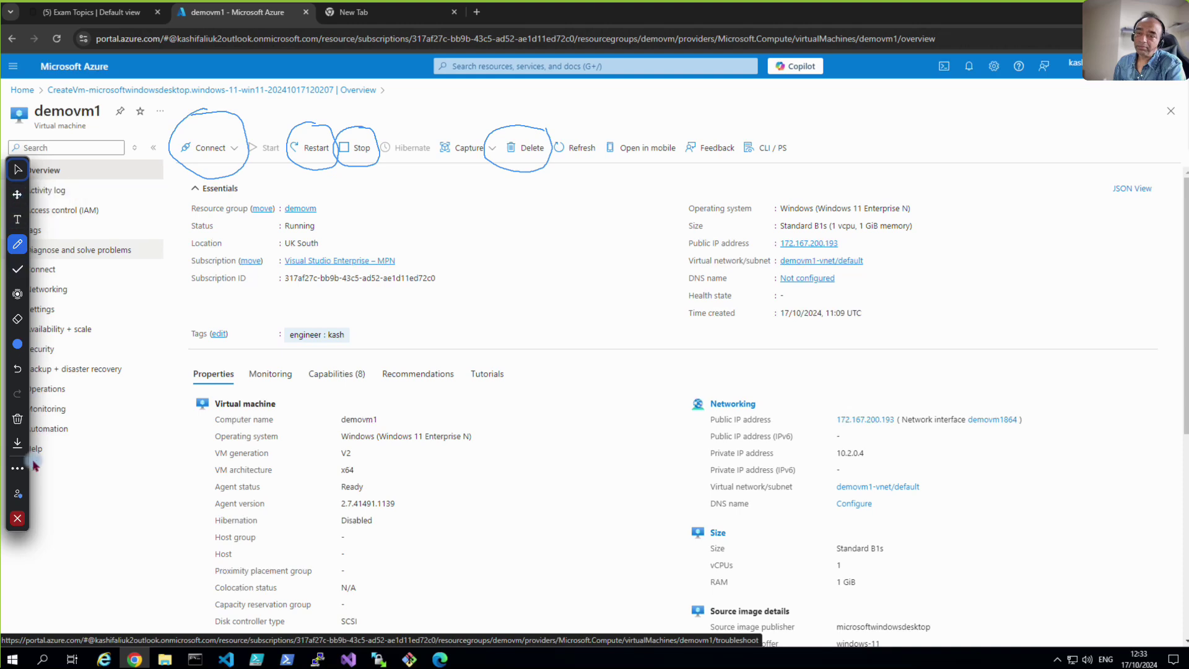
pyautogui.click(18, 519)
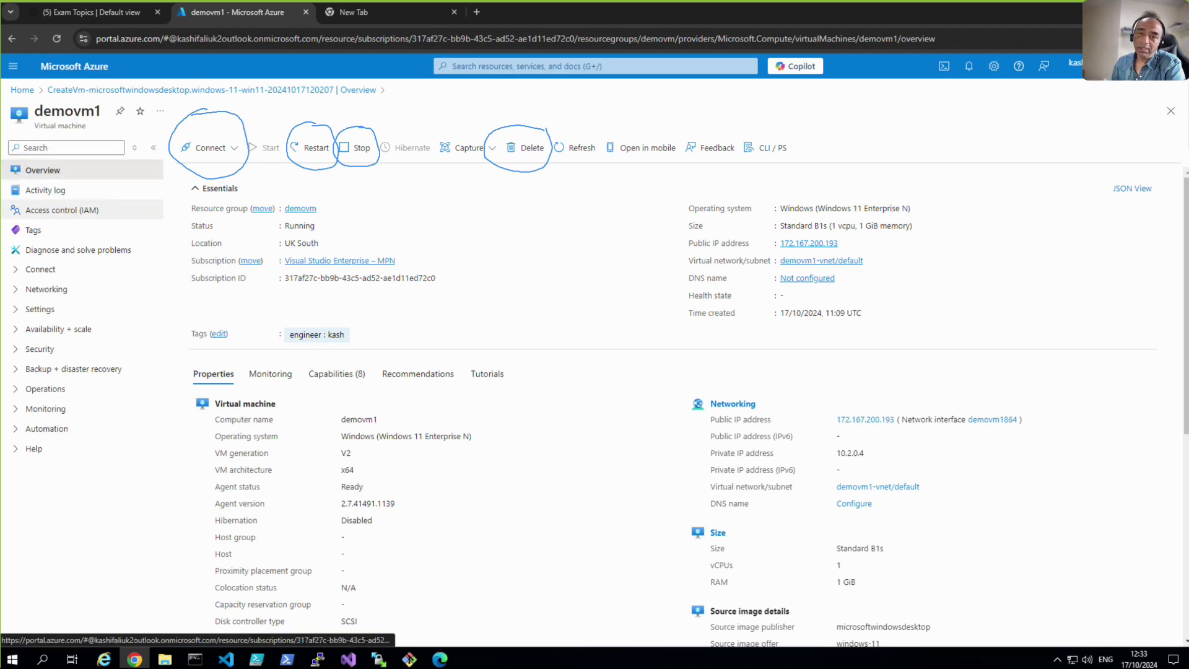
# Step: Circle Overview, the computer name and the VM generation with the annotation pen, and underline the Windows 11 Enterprise N operating system
pyautogui.hotkey('ctrl', 'shift', 'd')
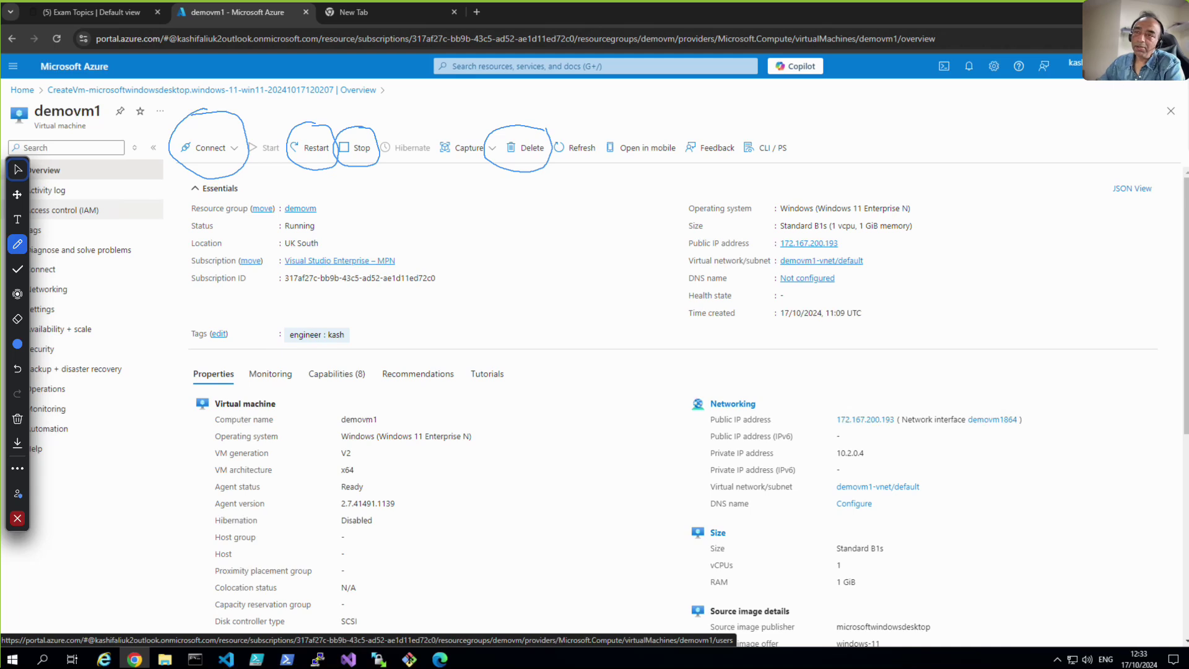
pyautogui.moveTo(56, 149)
pyautogui.mouseDown()
pyautogui.moveTo(31, 181)
pyautogui.moveTo(62, 147)
pyautogui.mouseUp()
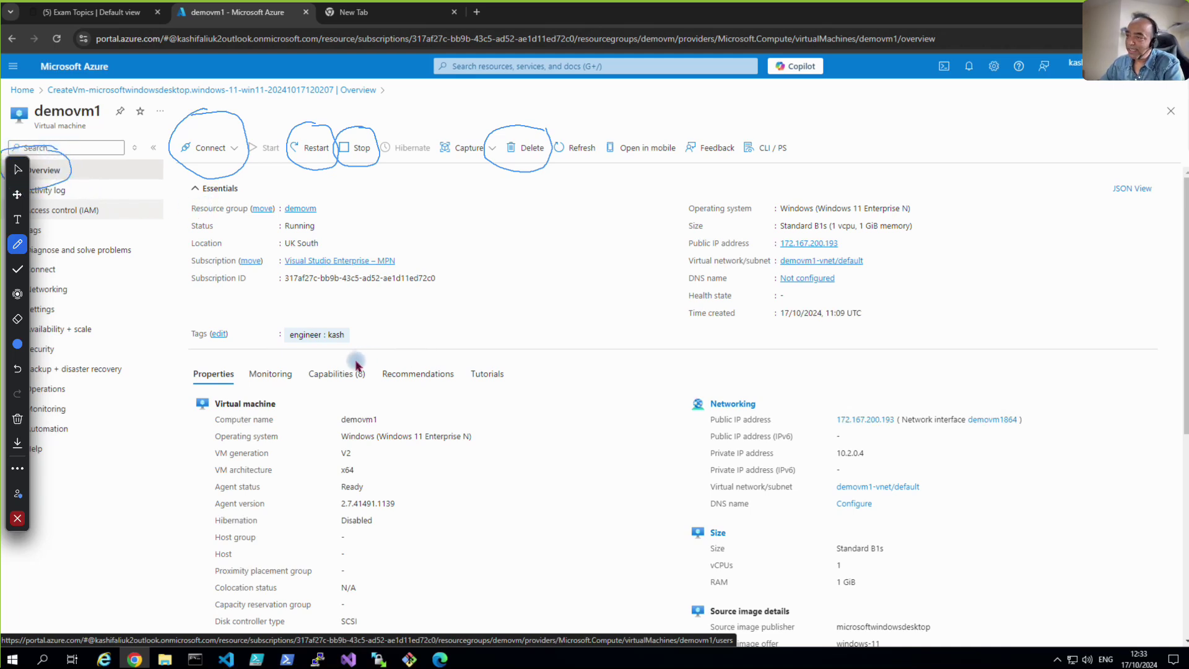
pyautogui.moveTo(387, 402)
pyautogui.mouseDown()
pyautogui.moveTo(369, 394)
pyautogui.moveTo(317, 421)
pyautogui.moveTo(391, 430)
pyautogui.moveTo(384, 398)
pyautogui.mouseUp()
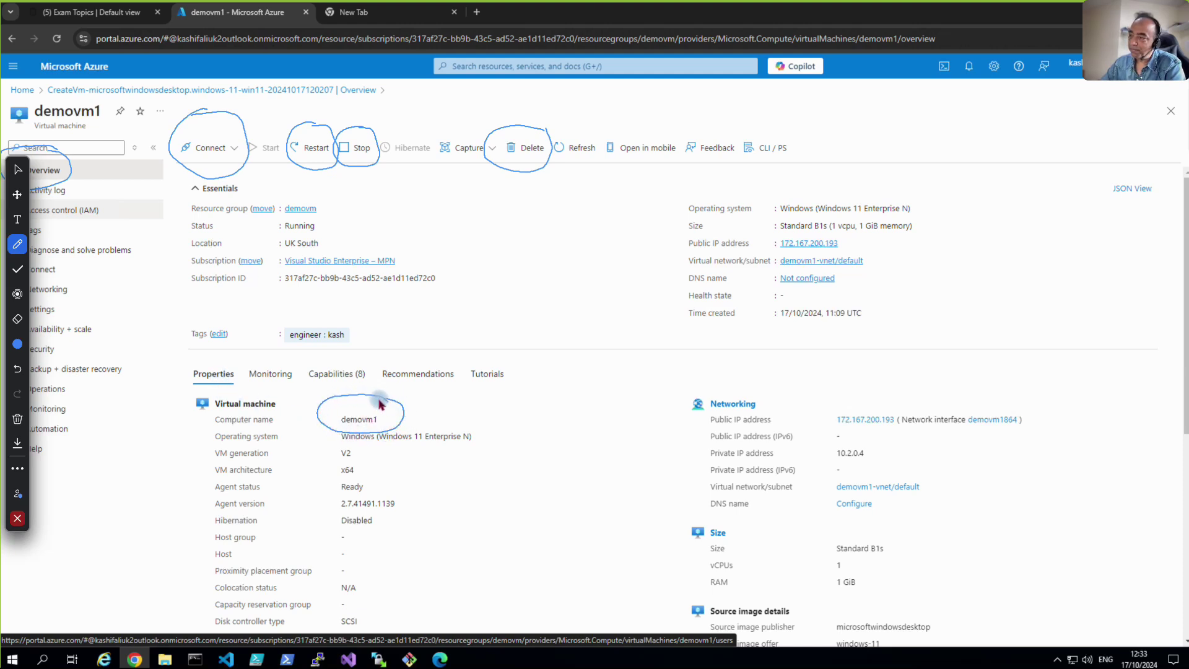
pyautogui.moveTo(356, 441)
pyautogui.mouseDown()
pyautogui.moveTo(337, 447)
pyautogui.moveTo(366, 459)
pyautogui.mouseUp()
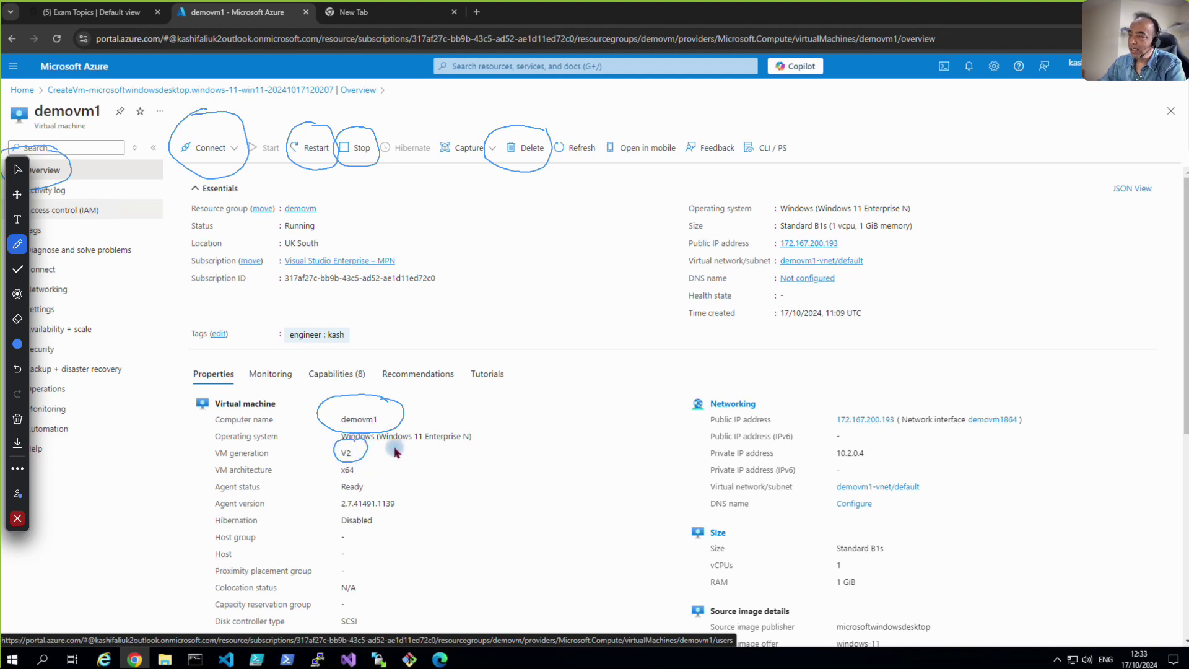
pyautogui.moveTo(391, 444); pyautogui.dragTo(475, 445)
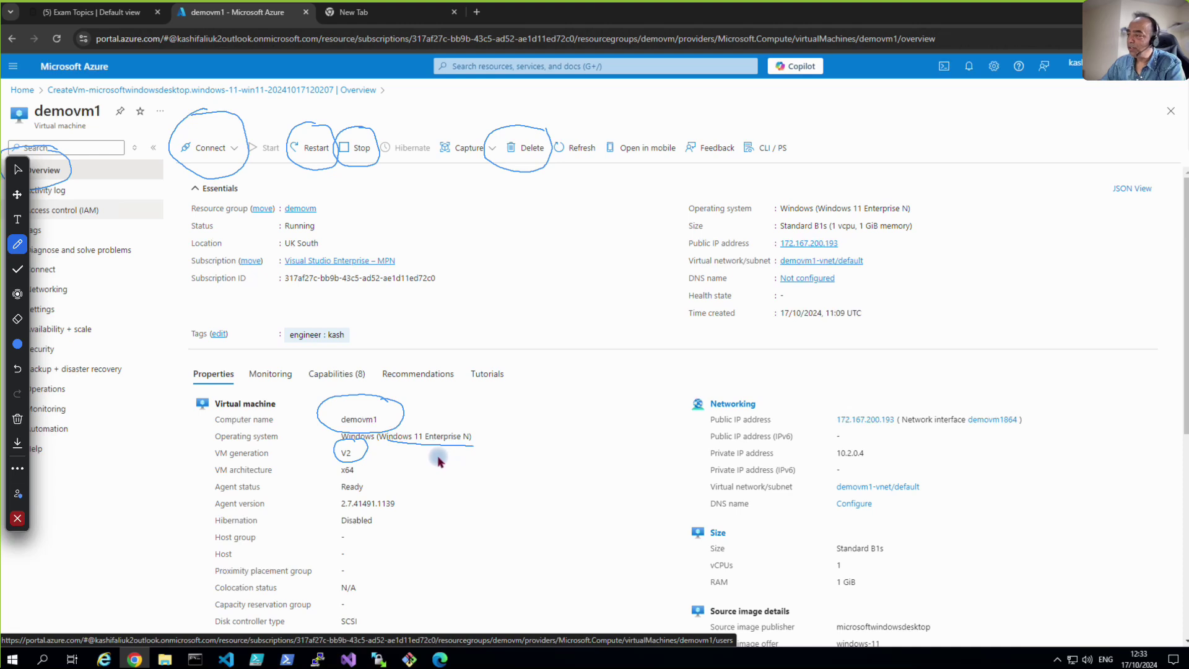
# Step: Circle demovm1's public and private IP addresses, virtual network and subnet, size, vCPU count and RAM with the annotation pen
pyautogui.moveTo(892, 400)
pyautogui.mouseDown()
pyautogui.moveTo(841, 397)
pyautogui.moveTo(830, 427)
pyautogui.moveTo(904, 433)
pyautogui.moveTo(893, 395)
pyautogui.mouseUp()
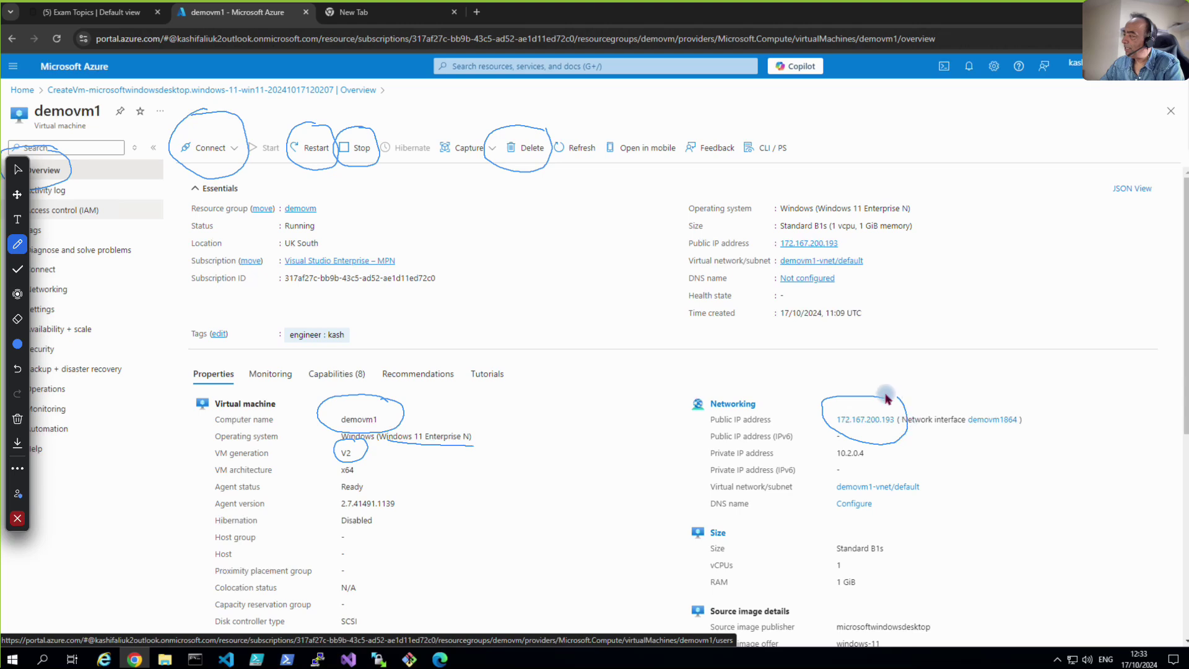
pyautogui.moveTo(875, 450)
pyautogui.mouseDown()
pyautogui.moveTo(832, 440)
pyautogui.moveTo(825, 463)
pyautogui.moveTo(863, 472)
pyautogui.moveTo(887, 456)
pyautogui.mouseUp()
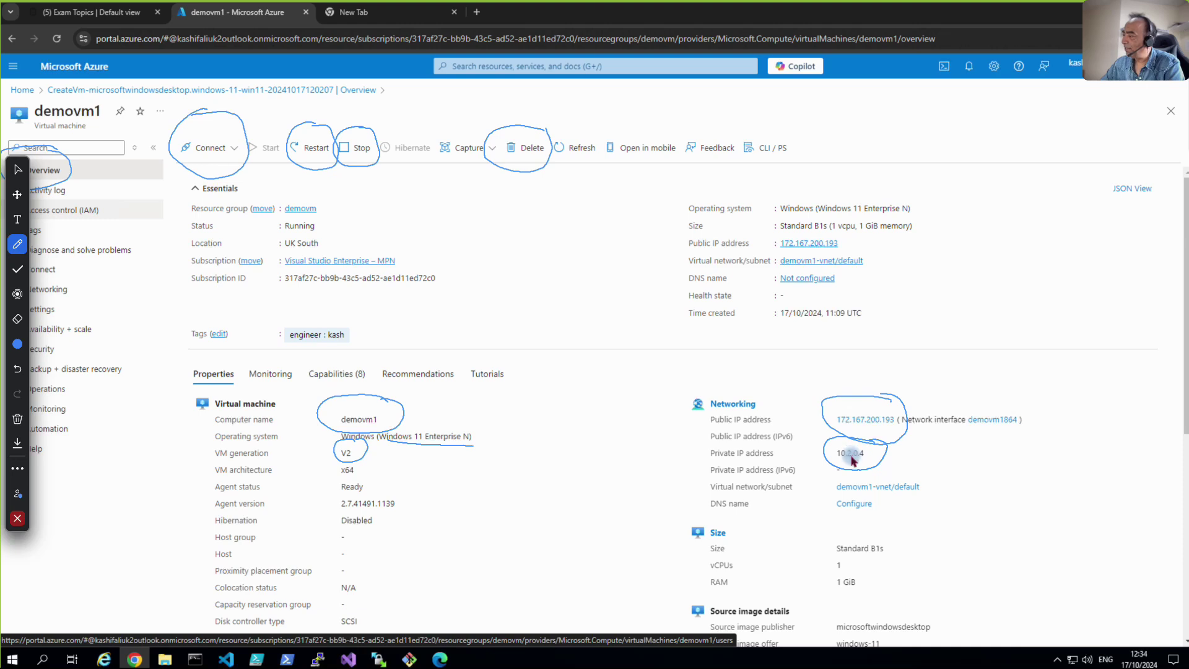
pyautogui.moveTo(870, 480)
pyautogui.mouseDown()
pyautogui.moveTo(823, 480)
pyautogui.moveTo(855, 505)
pyautogui.moveTo(898, 495)
pyautogui.moveTo(887, 478)
pyautogui.moveTo(913, 499)
pyautogui.moveTo(924, 477)
pyautogui.moveTo(905, 471)
pyautogui.mouseUp()
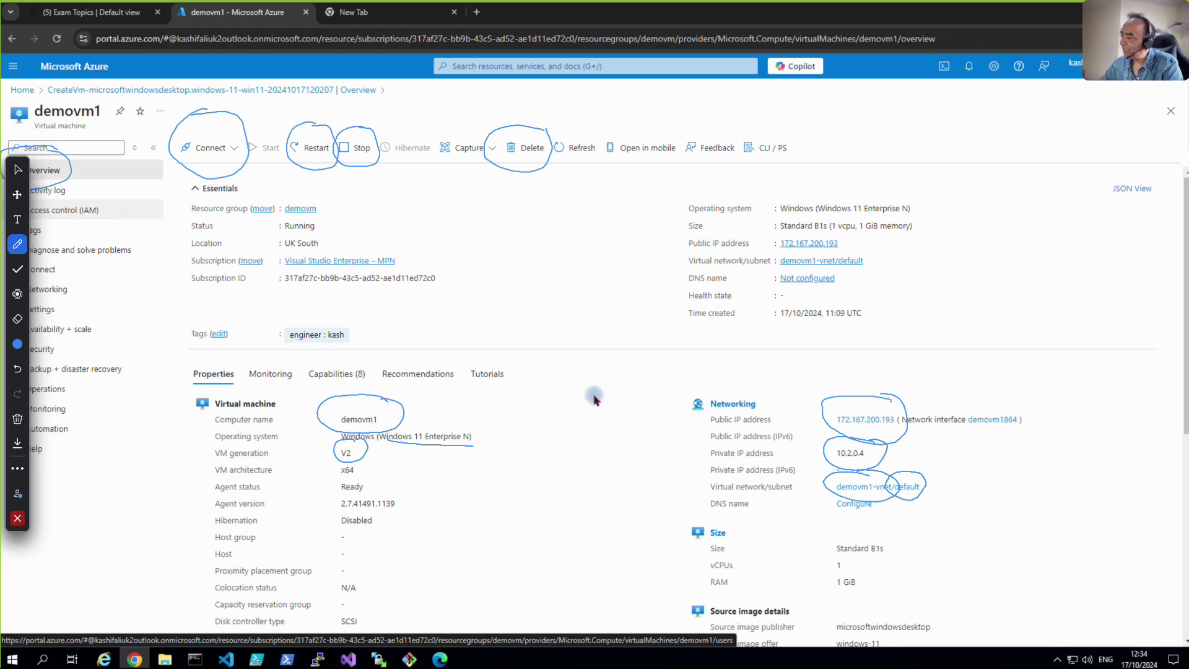
pyautogui.moveTo(901, 536)
pyautogui.mouseDown()
pyautogui.moveTo(914, 541)
pyautogui.moveTo(826, 530)
pyautogui.moveTo(857, 560)
pyautogui.moveTo(916, 558)
pyautogui.moveTo(911, 535)
pyautogui.mouseUp()
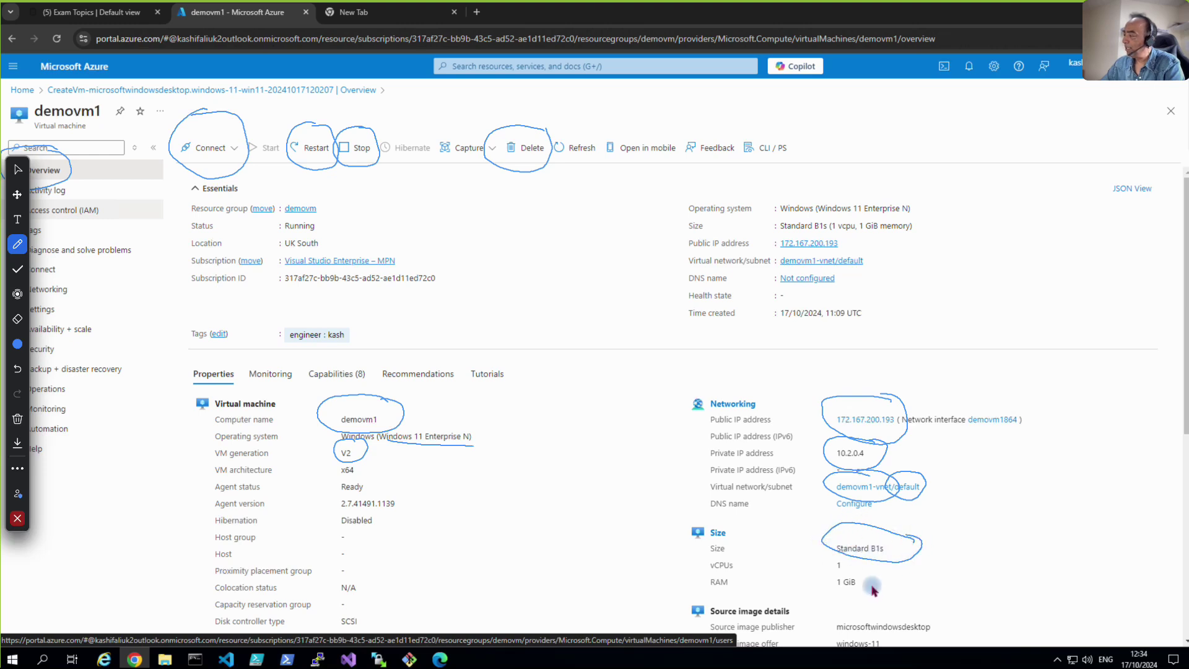
pyautogui.moveTo(861, 577)
pyautogui.mouseDown()
pyautogui.moveTo(824, 575)
pyautogui.moveTo(838, 593)
pyautogui.moveTo(876, 582)
pyautogui.moveTo(833, 559)
pyautogui.moveTo(857, 577)
pyautogui.mouseUp()
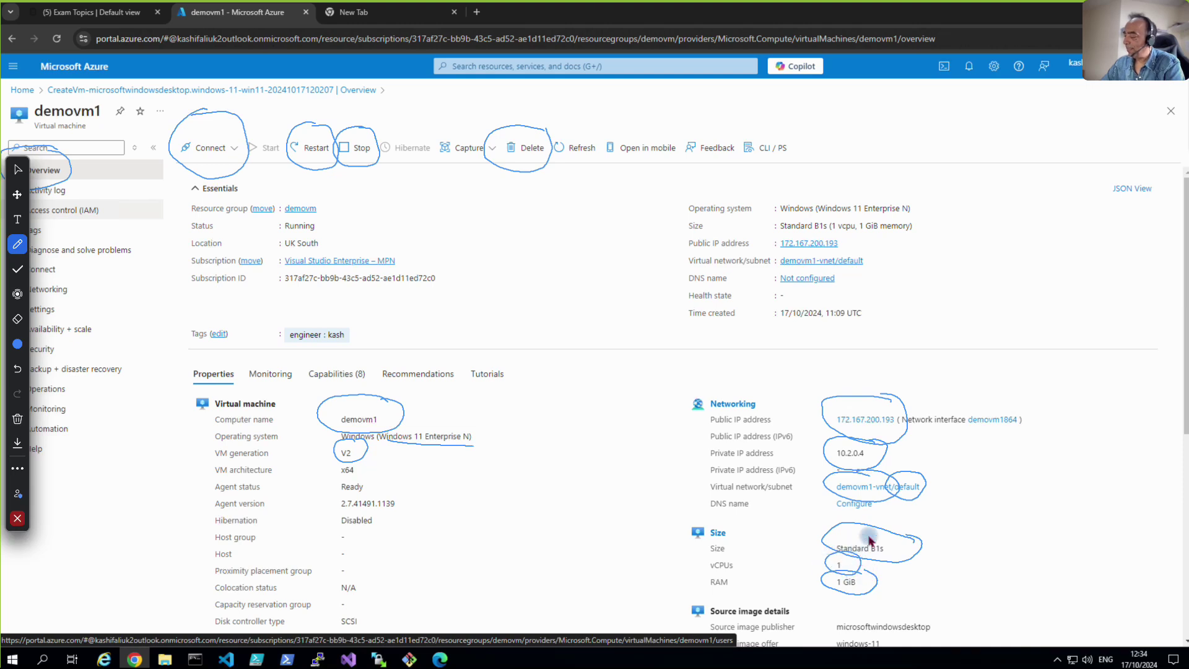
# Step: Return to the demovm1 overview, switch from the annotation pen back to the mouse pointer and close the annotation tools
pyautogui.hotkey('ctrl', 'Left')
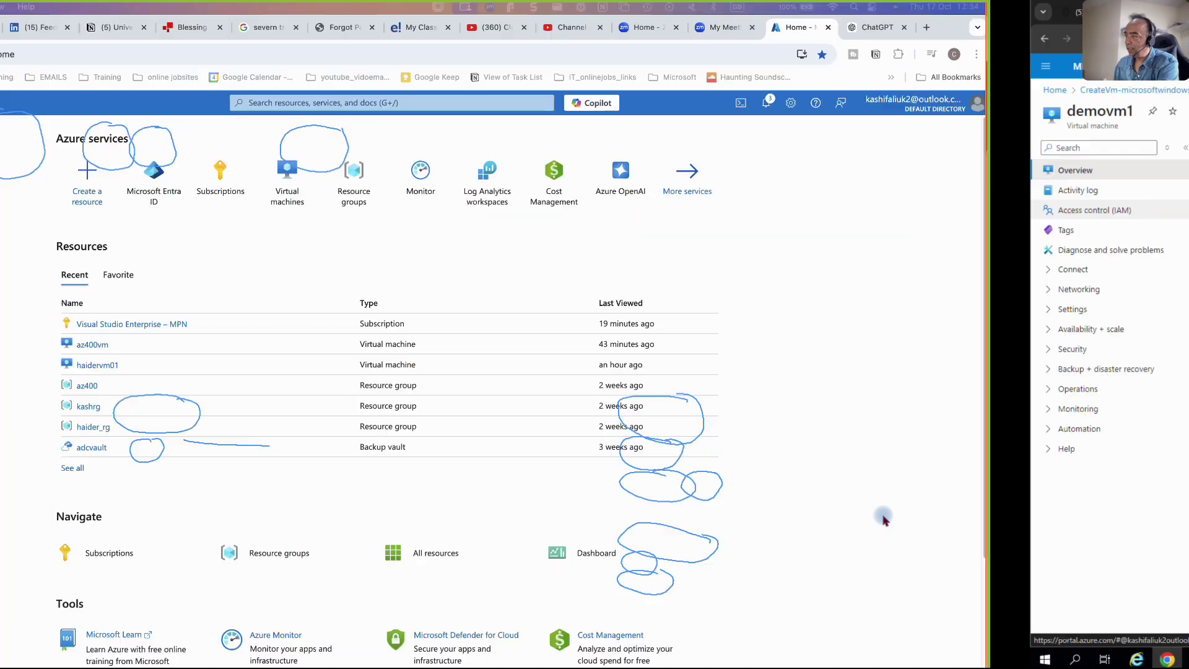
pyautogui.hotkey('ctrl', 'Right')
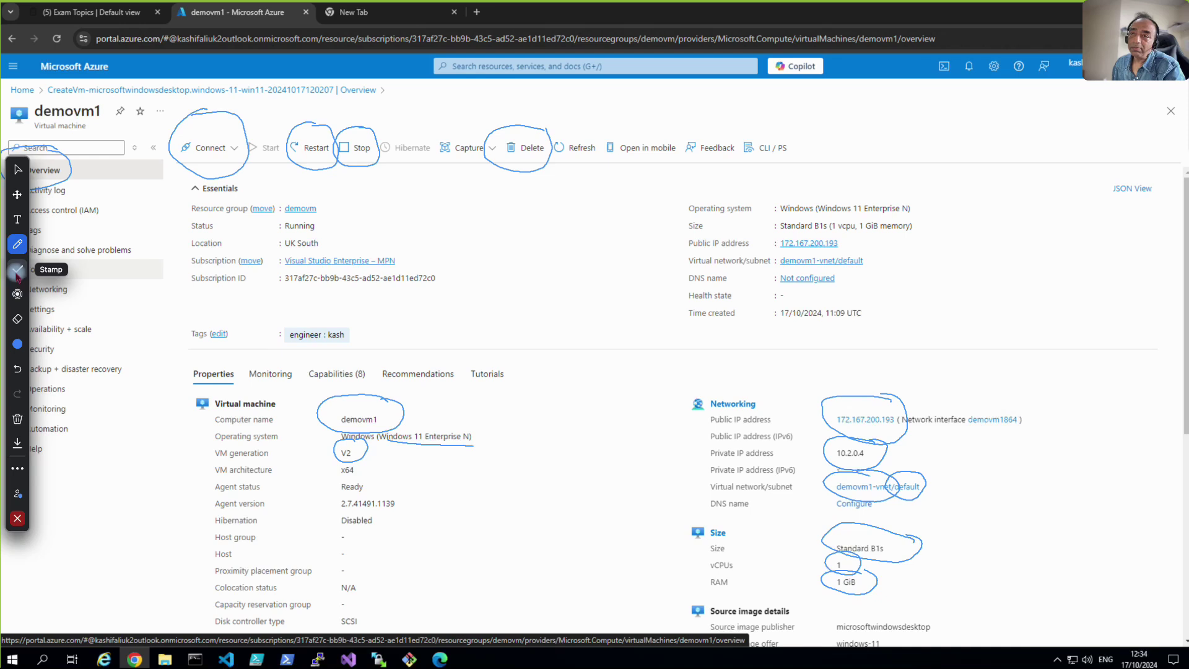
pyautogui.click(17, 245)
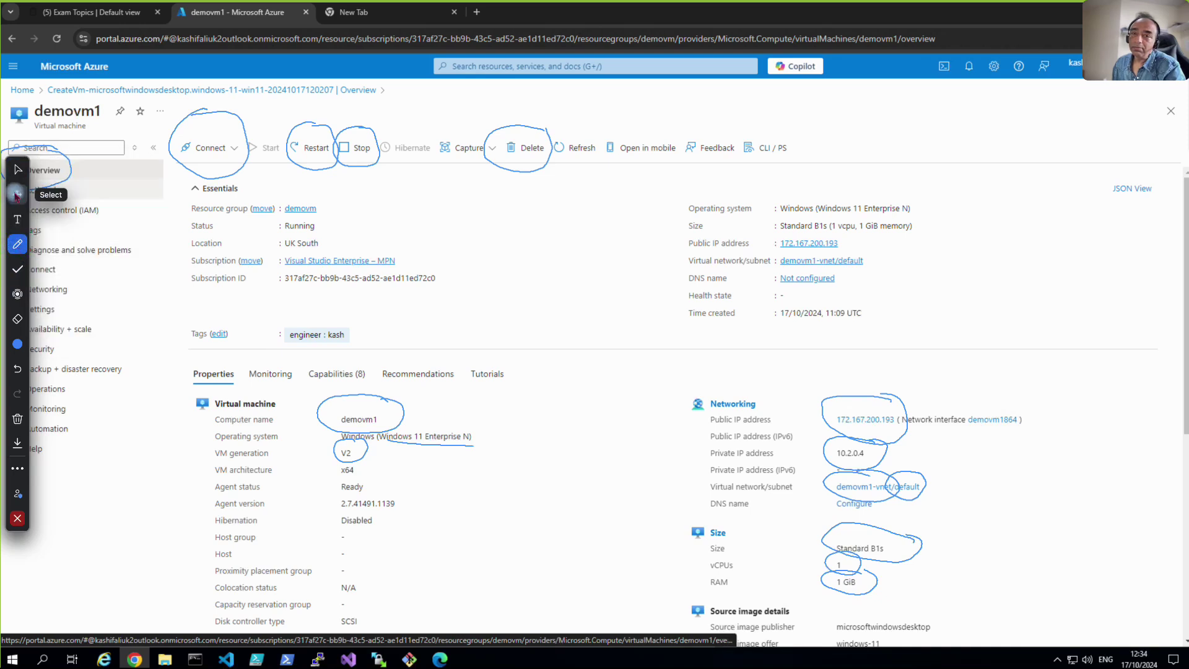
pyautogui.click(17, 169)
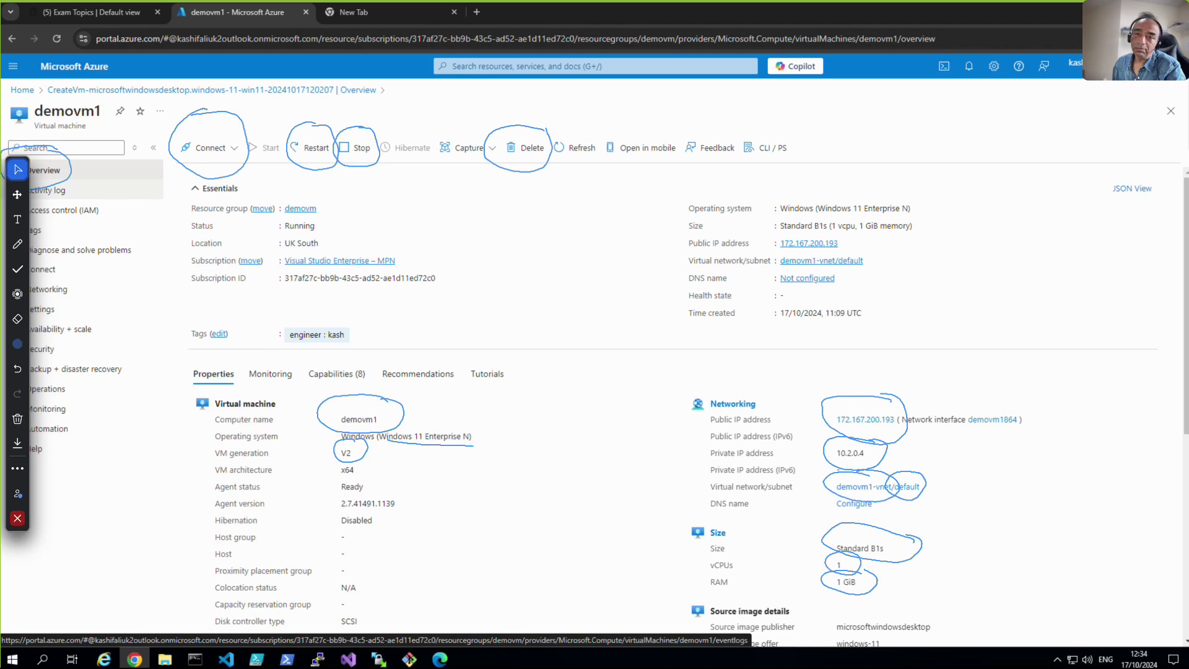
pyautogui.click(17, 519)
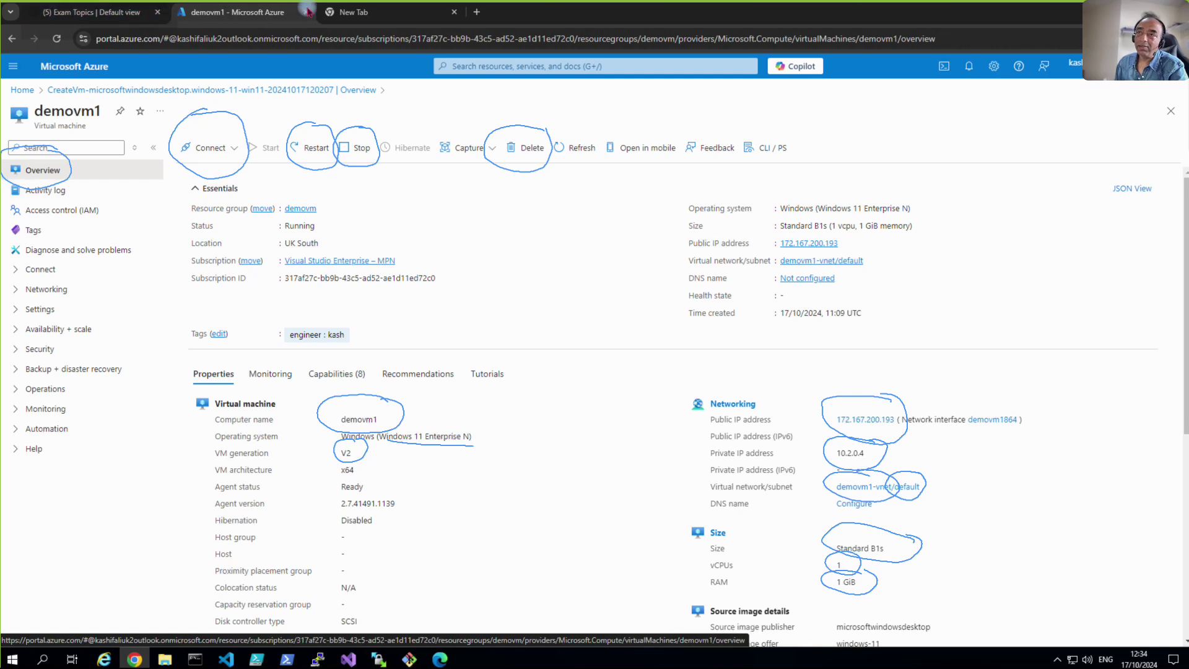
# Step: Expand the Connect, Networking, Settings, Availability + scale and Security groups of demovm1 and review the pages they contain
pyautogui.click(19, 270)
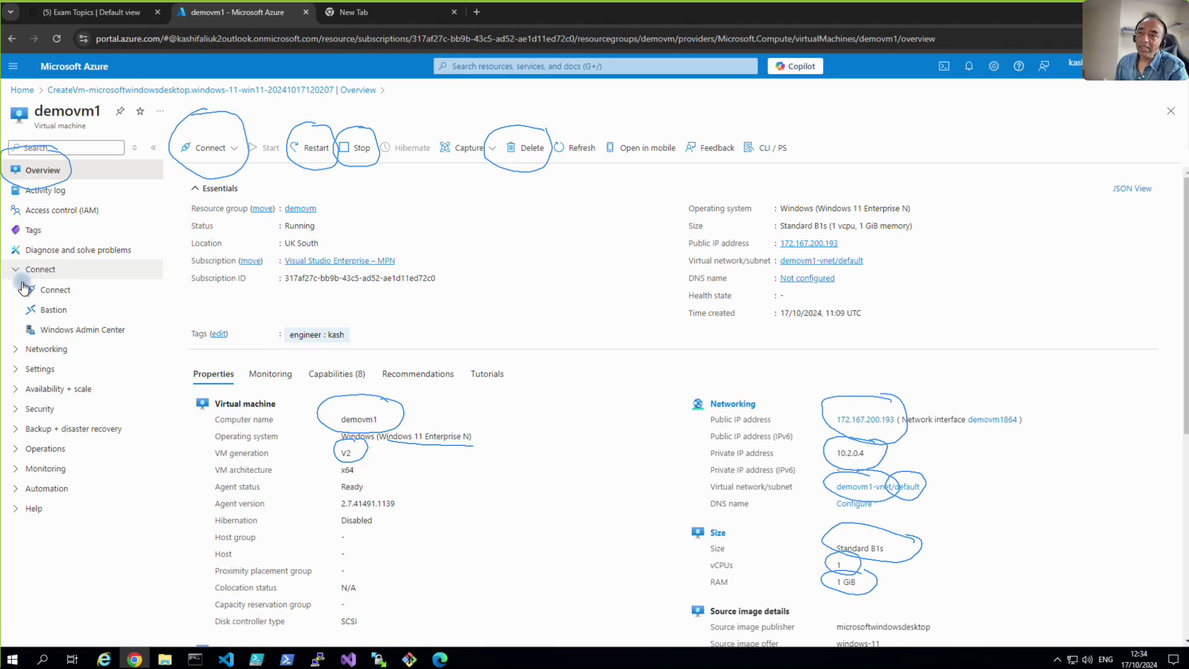
pyautogui.click(19, 351)
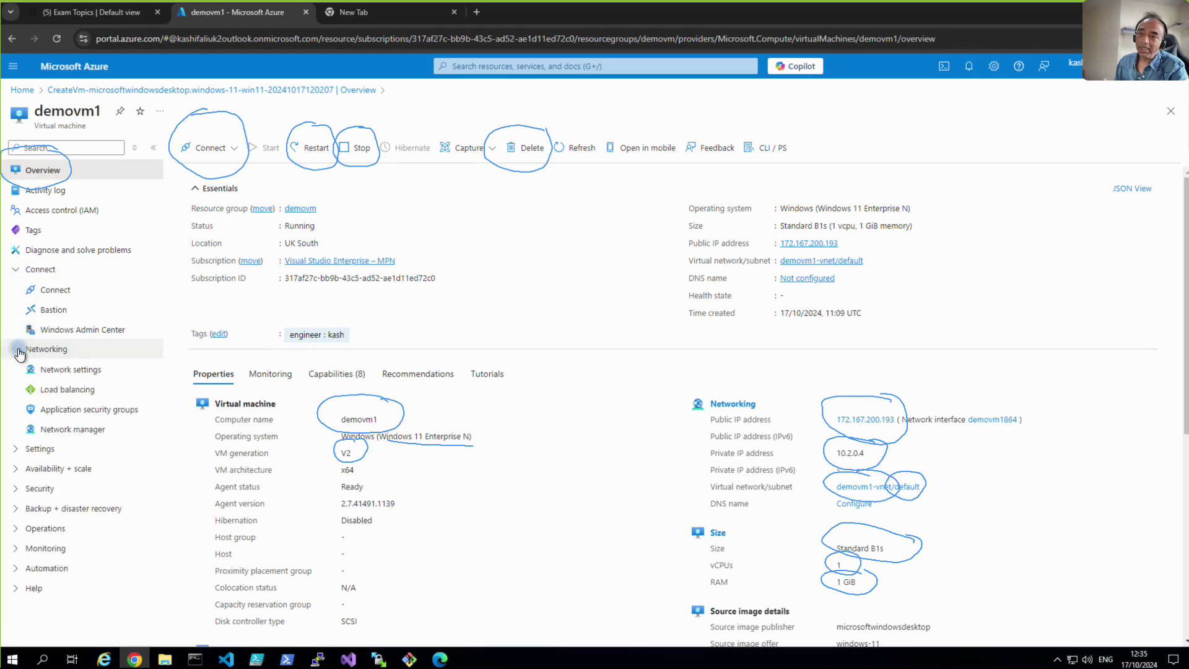
pyautogui.click(16, 449)
pyautogui.scroll(-2, 50, 507)
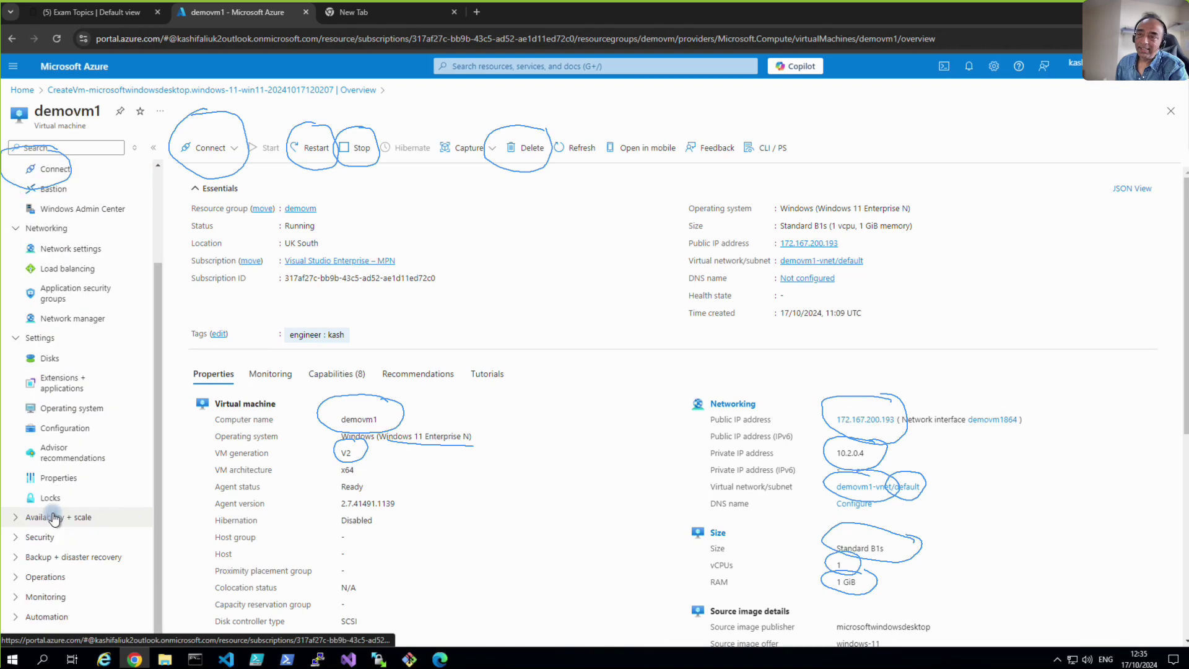
pyautogui.click(12, 520)
pyautogui.scroll(-1, 37, 539)
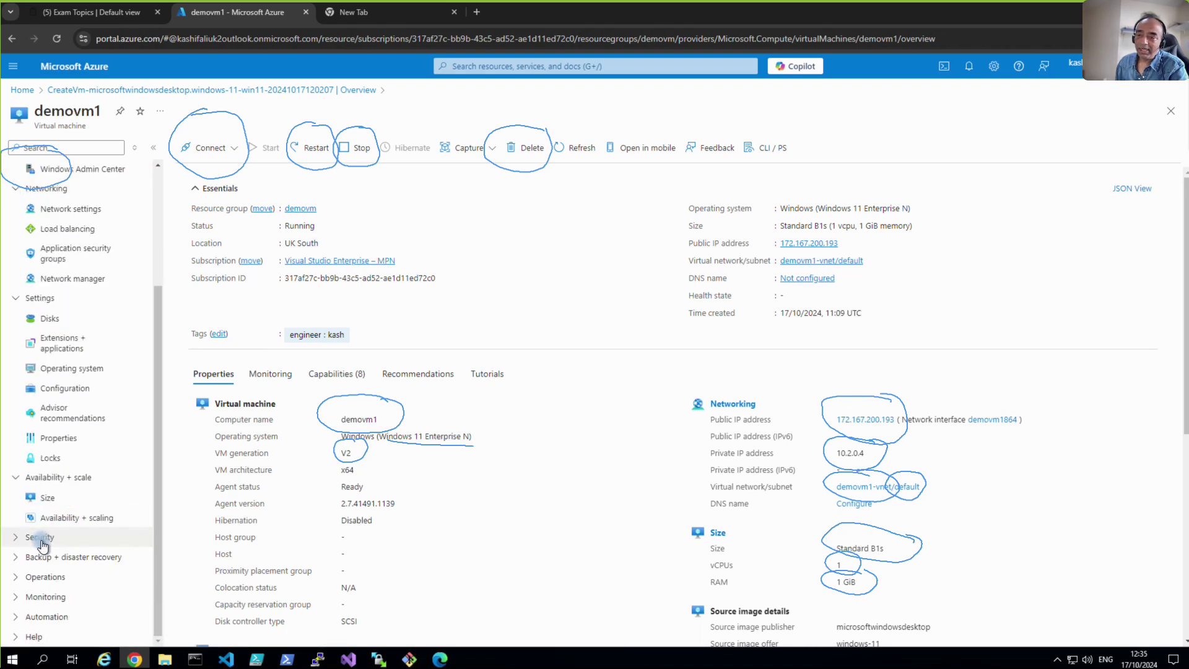
pyautogui.click(13, 539)
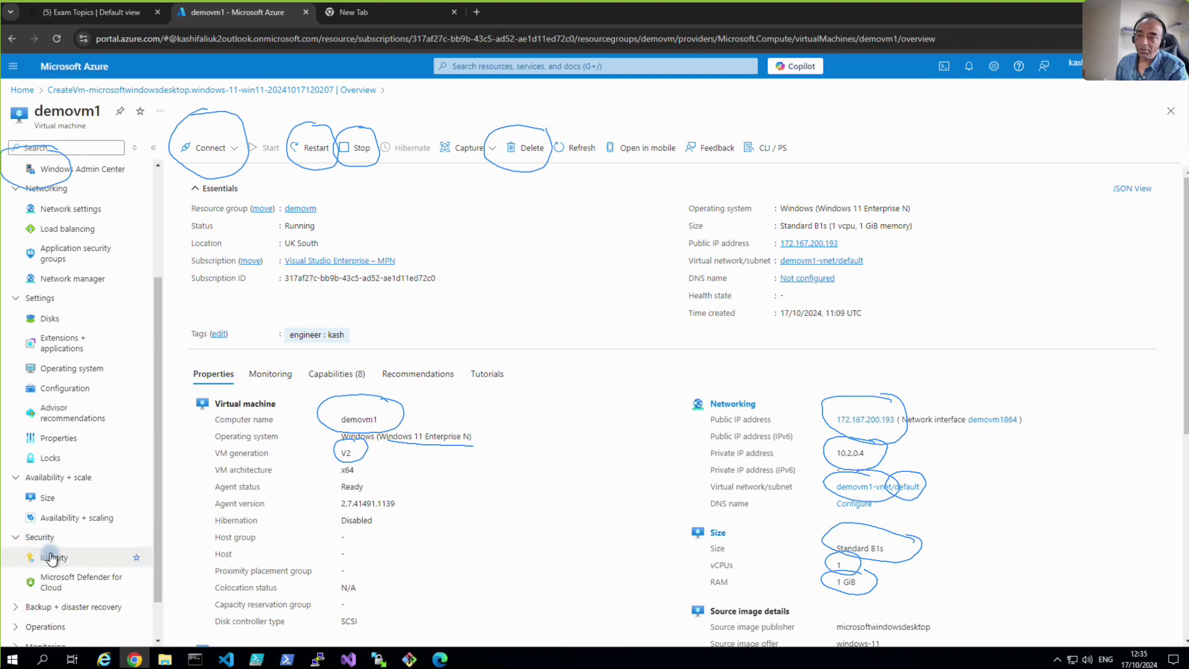
pyautogui.scroll(-1, 56, 565)
pyautogui.scroll(5, 53, 564)
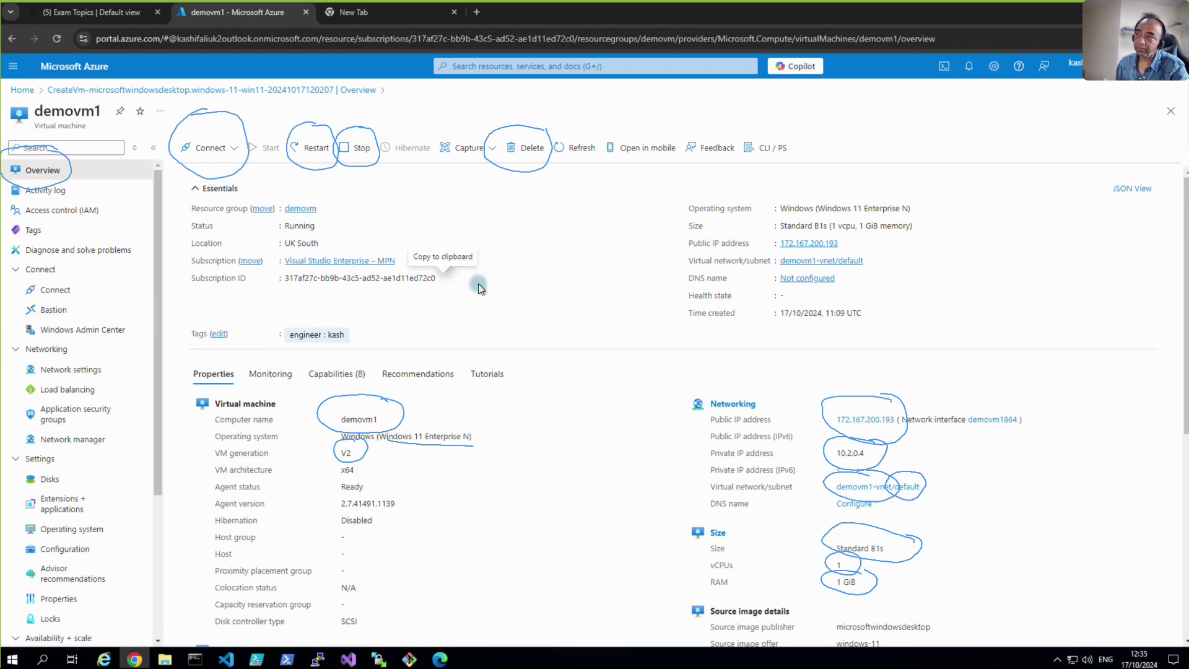
# Step: Open the Connect page of demovm1 from its overview, choosing the standard connection rather than Bastion
pyautogui.hotkey('g', '/')
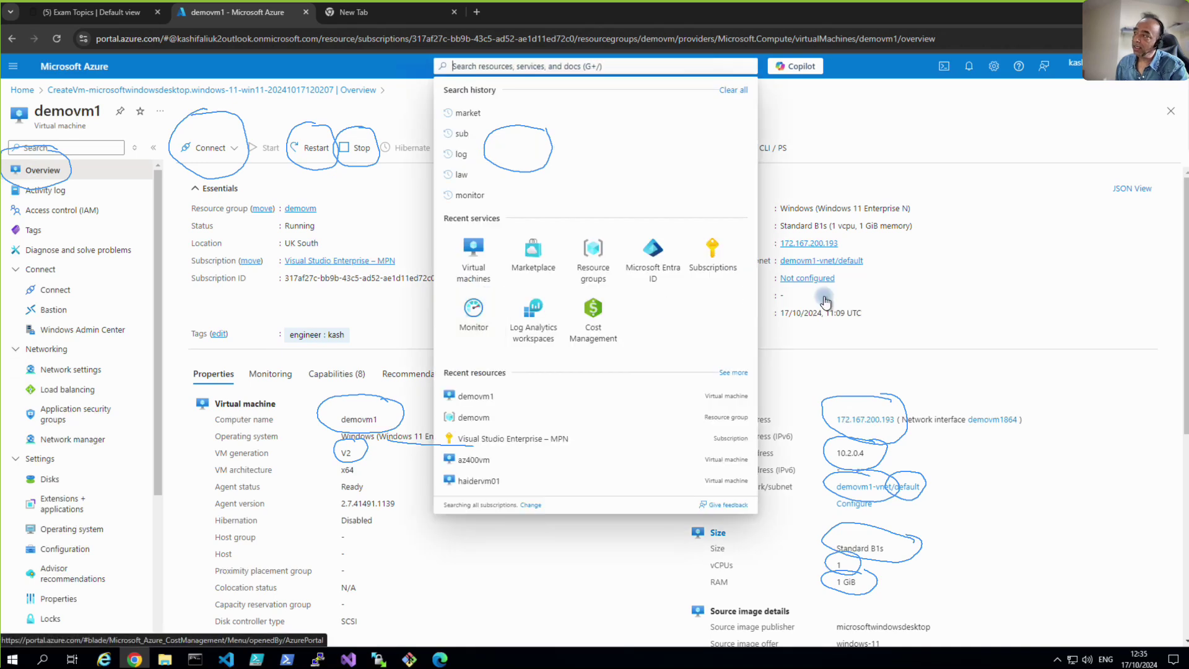
pyautogui.click(352, 345)
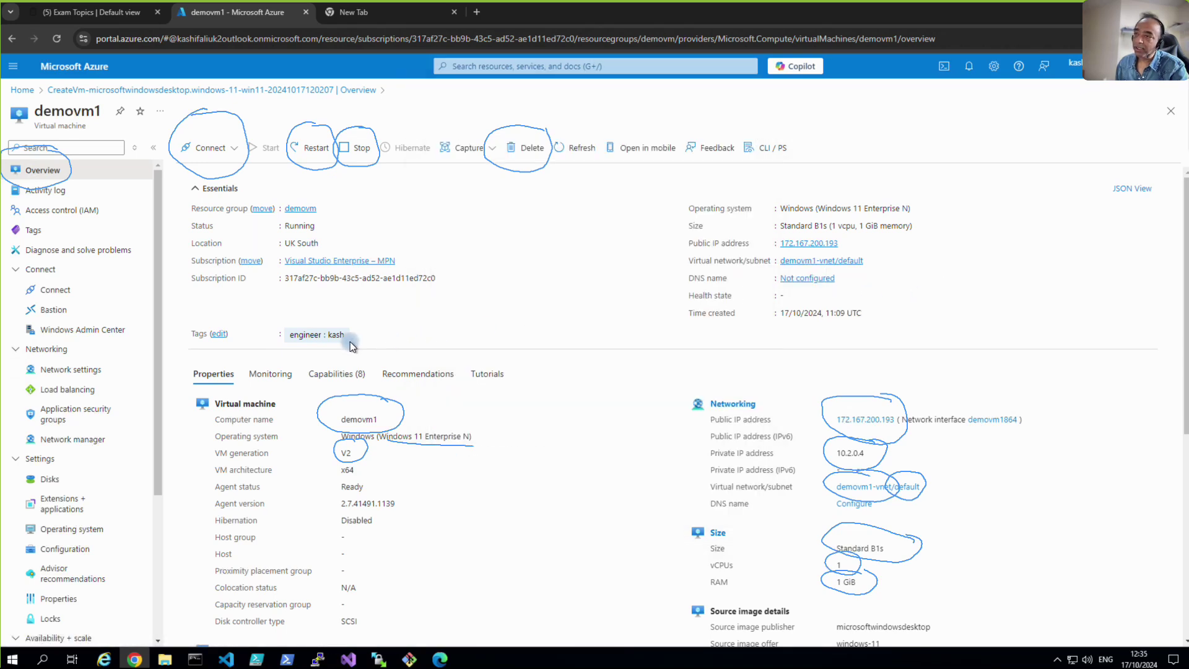
pyautogui.click(232, 152)
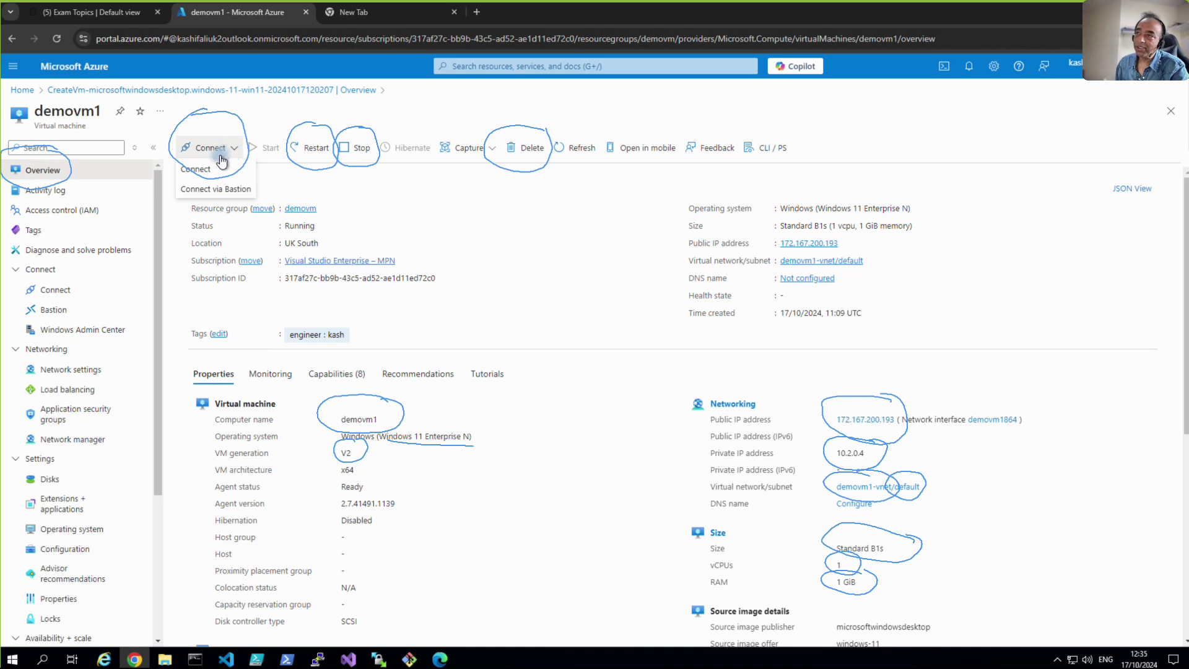
pyautogui.click(204, 171)
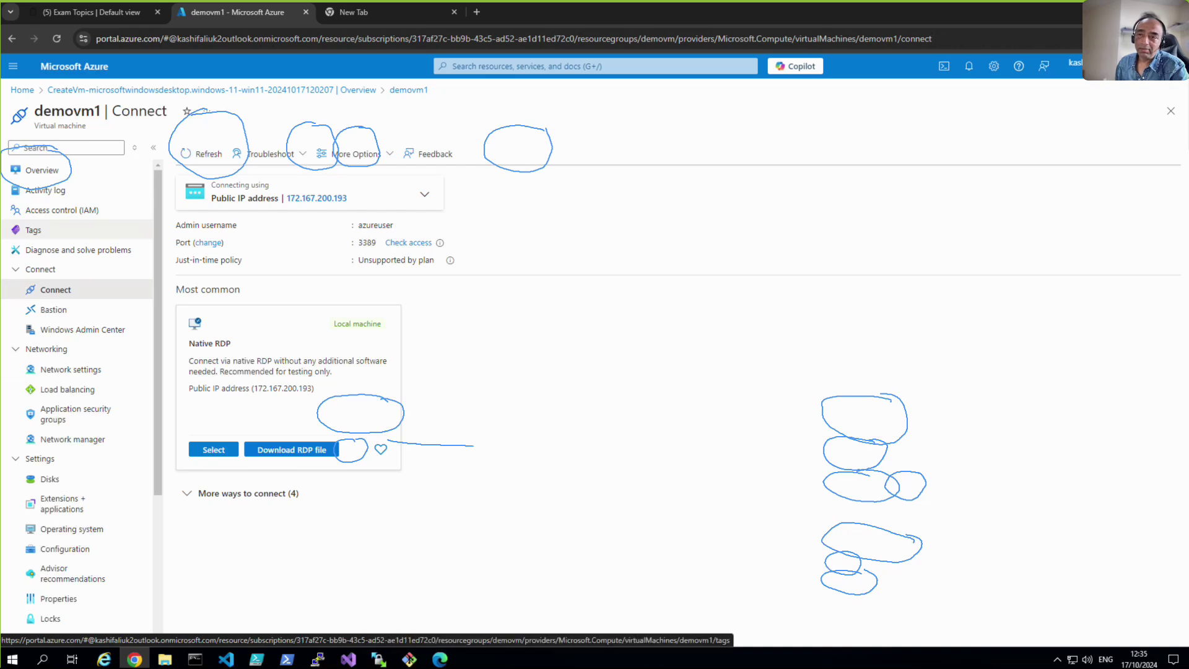
# Step: Erase all the pen annotations left over the demovm1 Connect page and close the annotation tools
pyautogui.moveTo(4, 253)
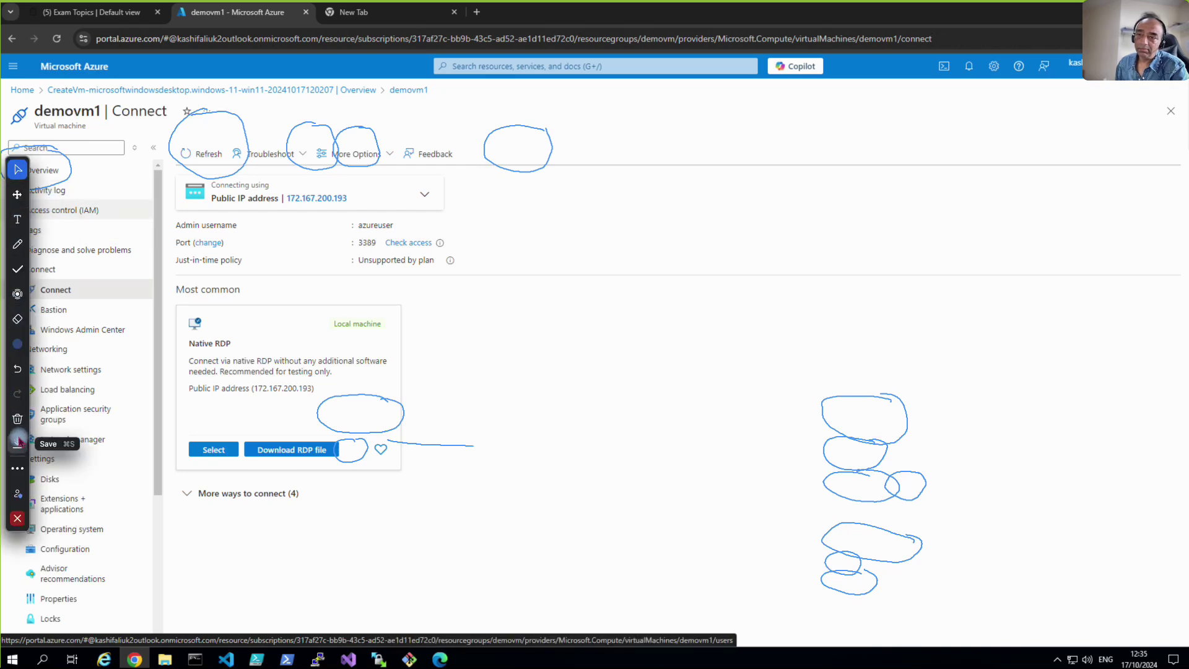
pyautogui.click(17, 319)
pyautogui.moveTo(347, 165); pyautogui.dragTo(178, 154)
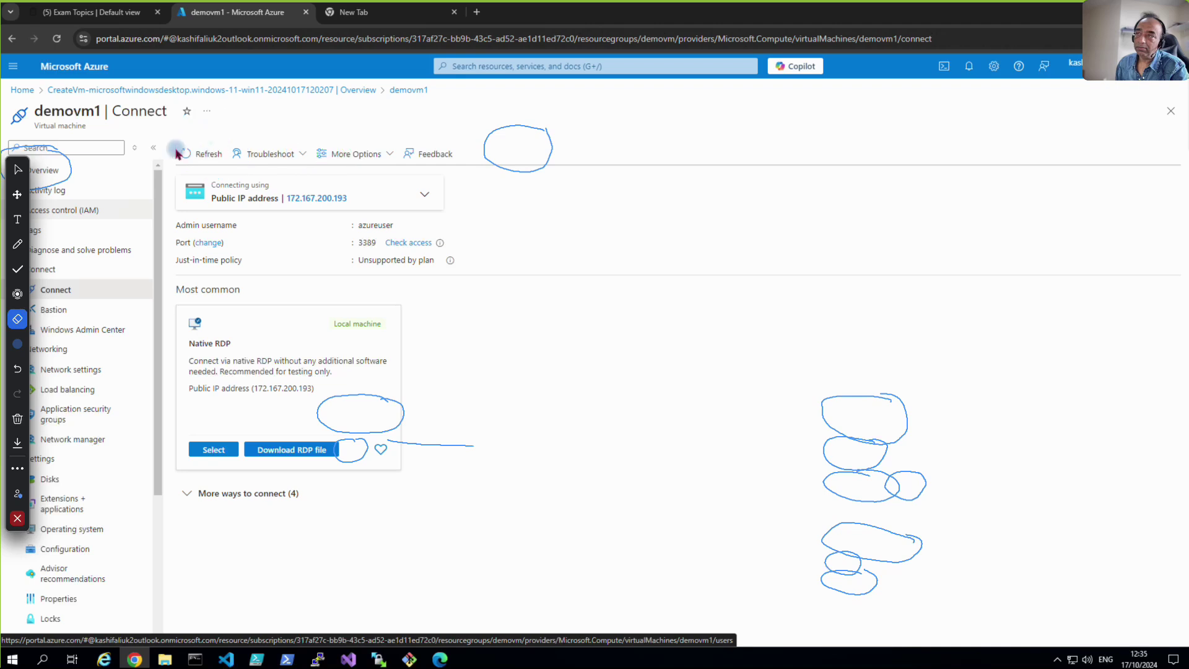
pyautogui.moveTo(78, 156); pyautogui.dragTo(106, 163)
pyautogui.moveTo(562, 162); pyautogui.dragTo(459, 128)
pyautogui.moveTo(347, 403); pyautogui.dragTo(377, 411)
pyautogui.moveTo(337, 450)
pyautogui.mouseDown()
pyautogui.moveTo(372, 451)
pyautogui.moveTo(356, 444)
pyautogui.mouseUp()
pyautogui.moveTo(867, 458); pyautogui.dragTo(826, 430)
pyautogui.moveTo(804, 480)
pyautogui.mouseDown()
pyautogui.moveTo(830, 477)
pyautogui.moveTo(889, 576)
pyautogui.mouseUp()
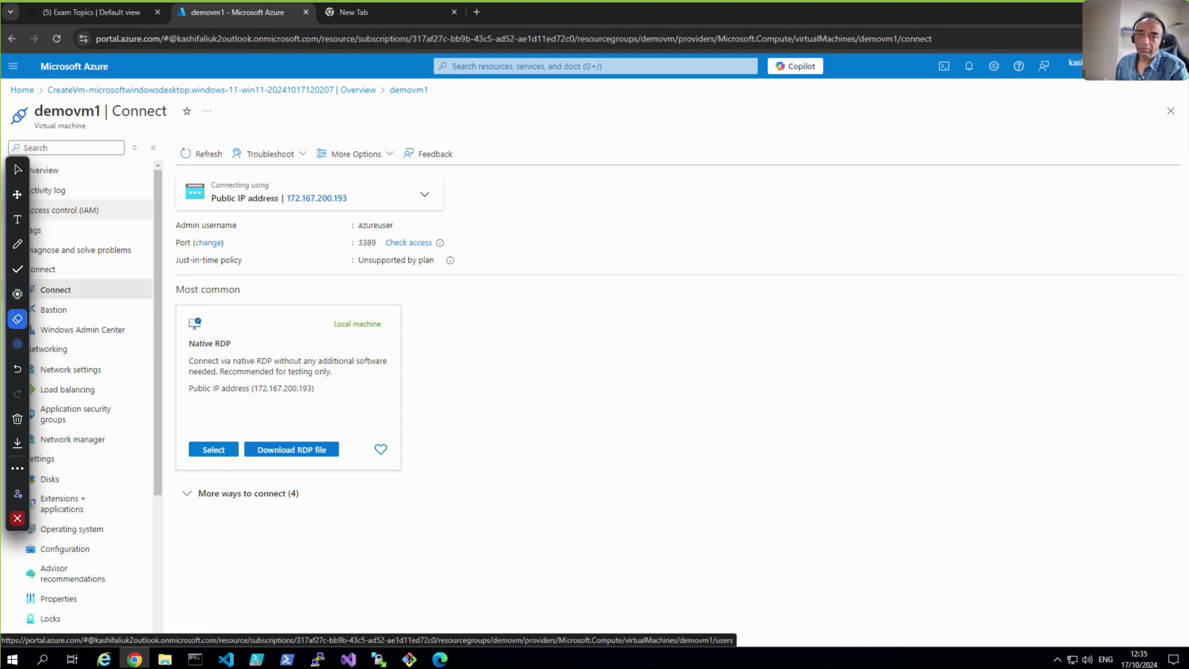
pyautogui.click(17, 518)
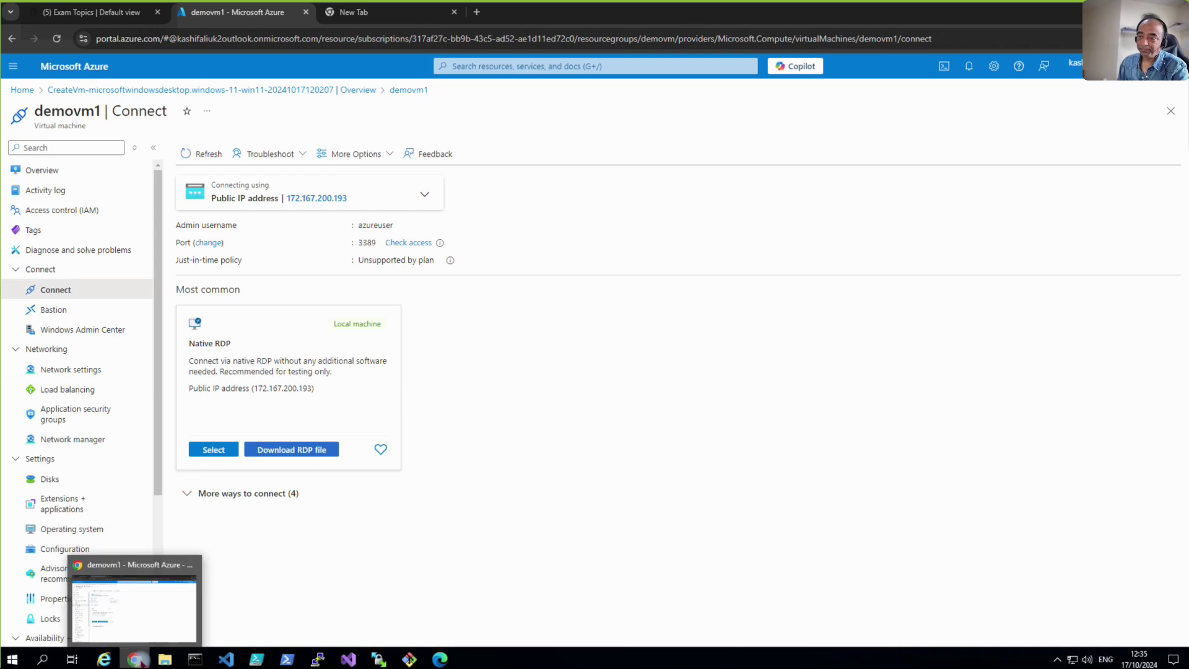
# Step: Switch to Diagrams.pdf in Microsoft Edge and examine the "Lab - Connecting to the Virtual Machine" diagram on page 6
pyautogui.moveTo(164, 660)
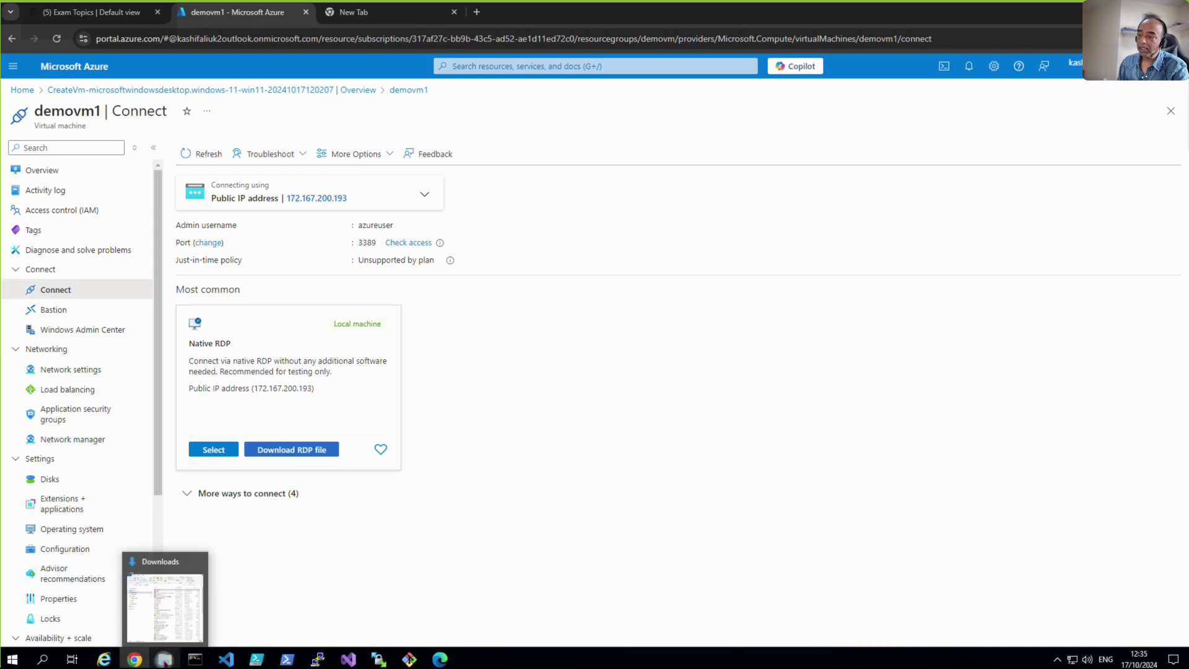
pyautogui.click(435, 660)
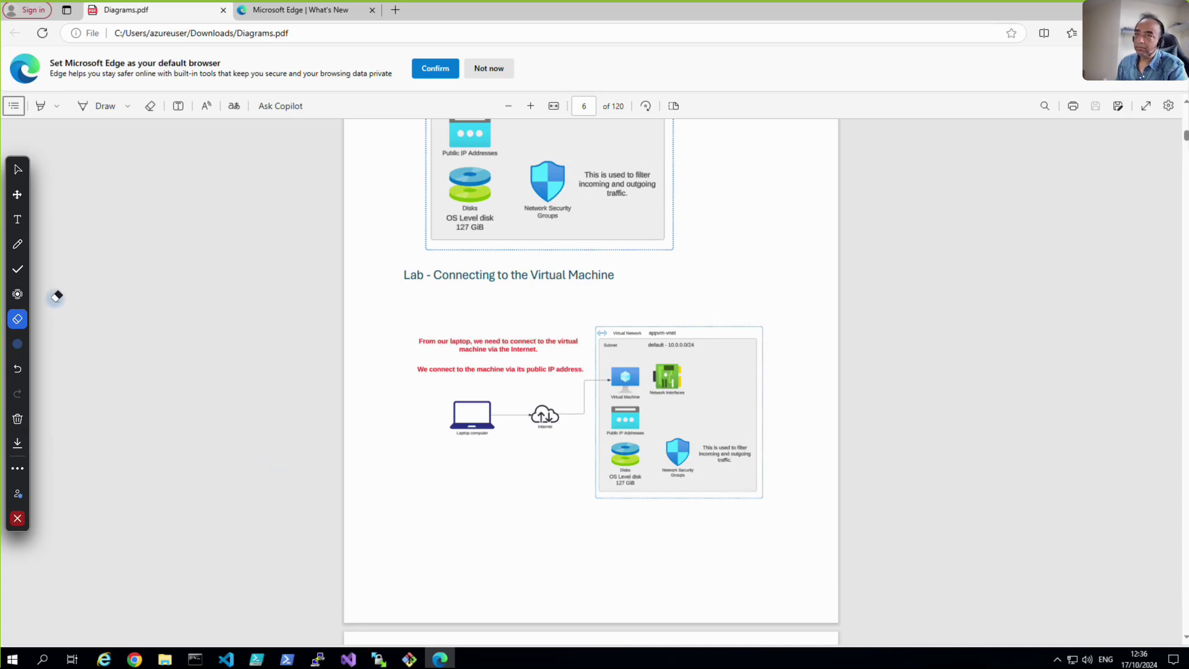
pyautogui.click(17, 169)
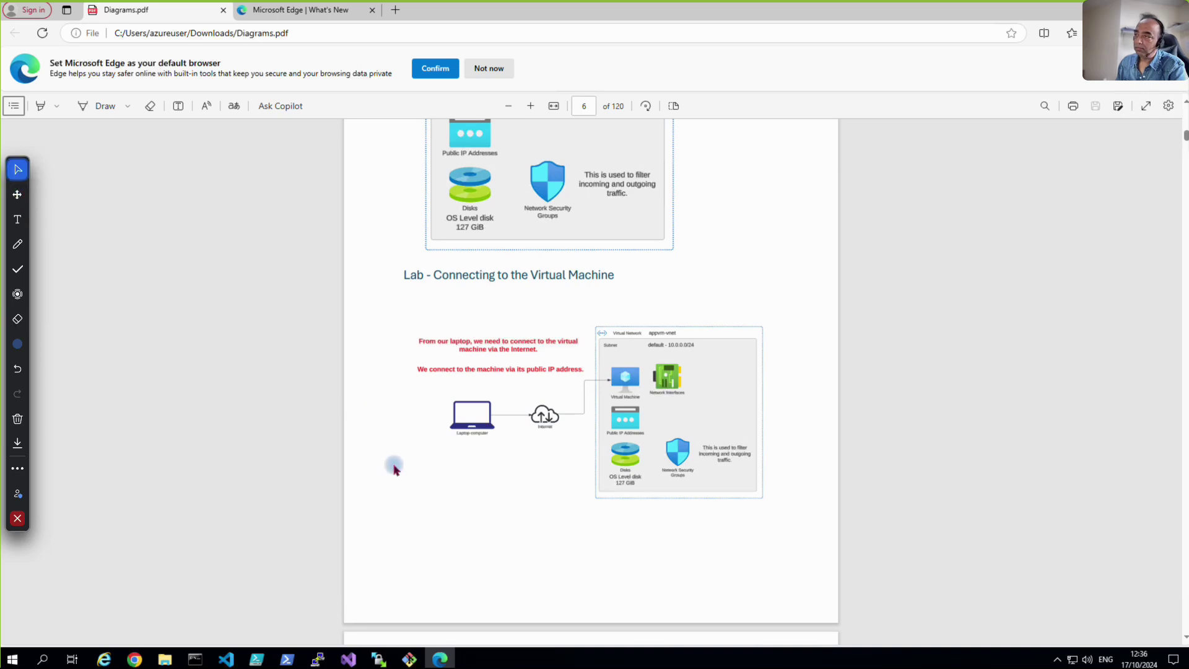
pyautogui.scroll(-3, 393, 464)
pyautogui.scroll(2, 394, 471)
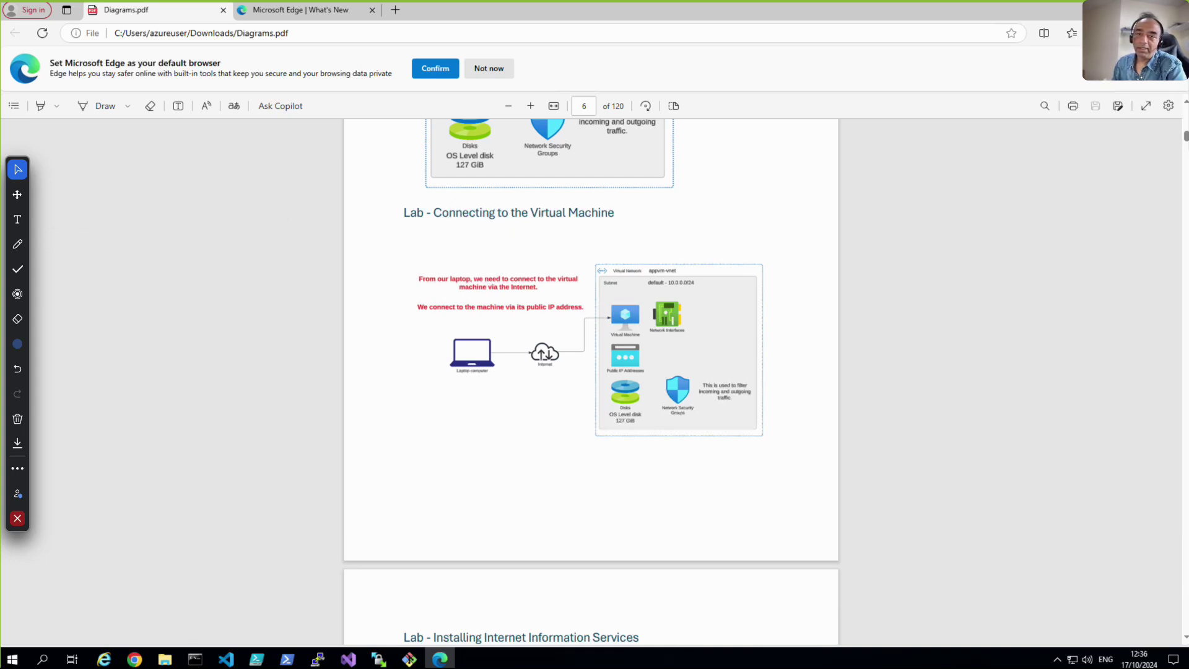
pyautogui.click(17, 518)
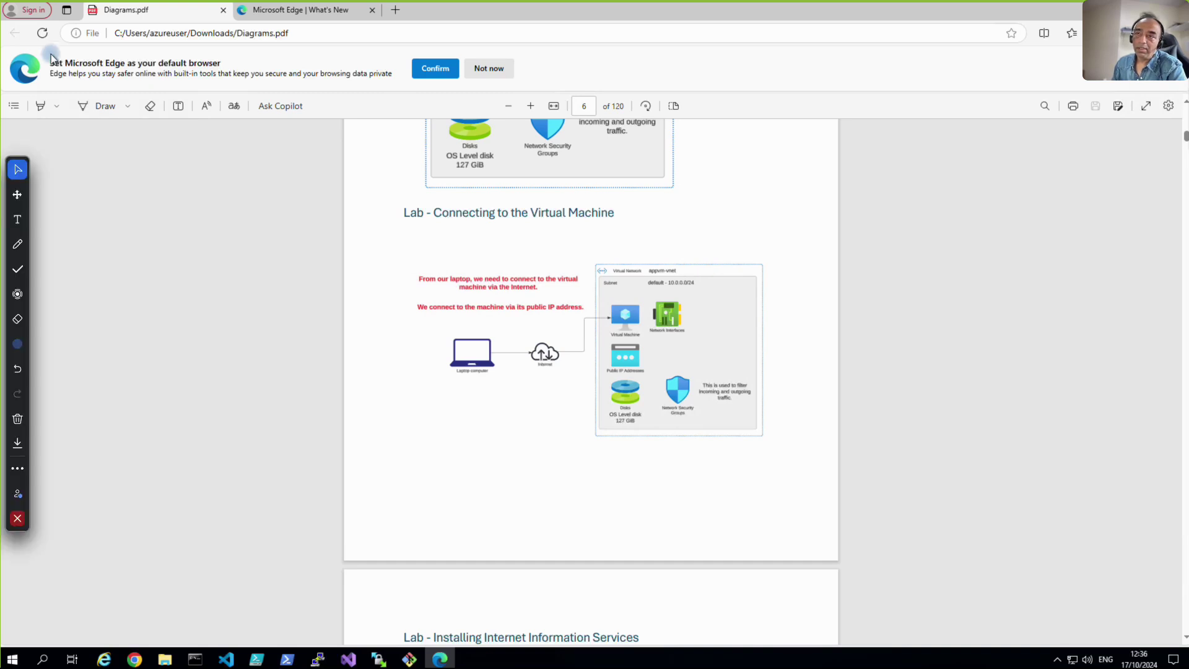
# Step: With the annotation pen, underline the lab heading, draw arrows to the laptop and internet icons, and circle the virtual network
pyautogui.click(17, 243)
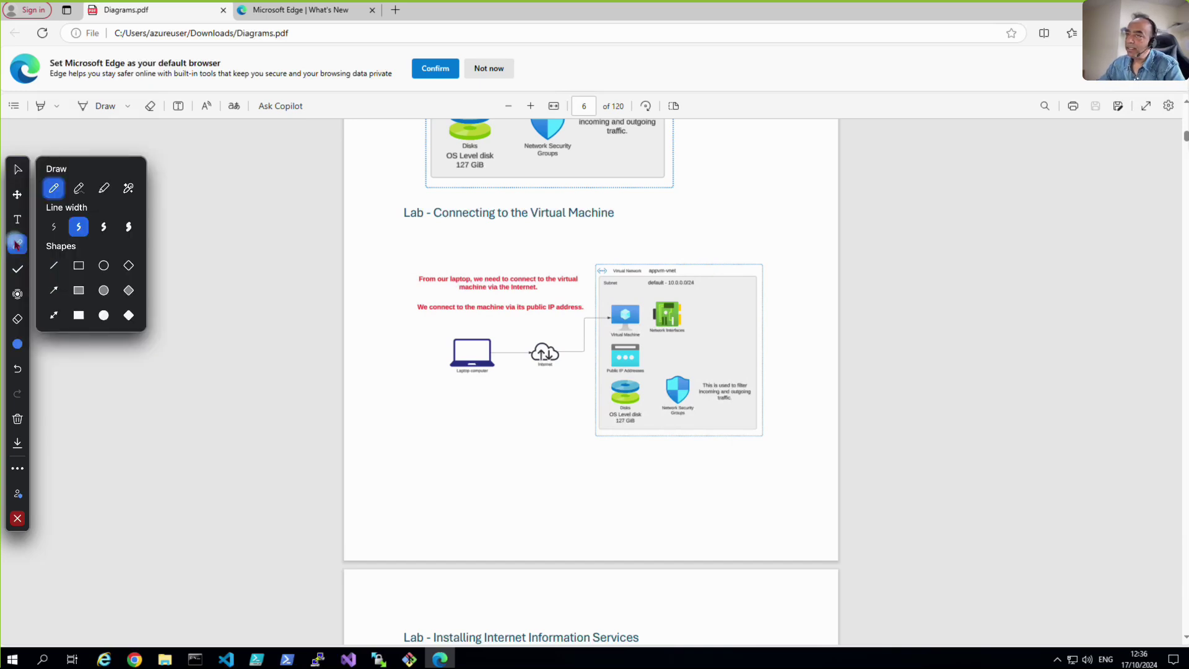
pyautogui.moveTo(397, 230); pyautogui.dragTo(613, 232)
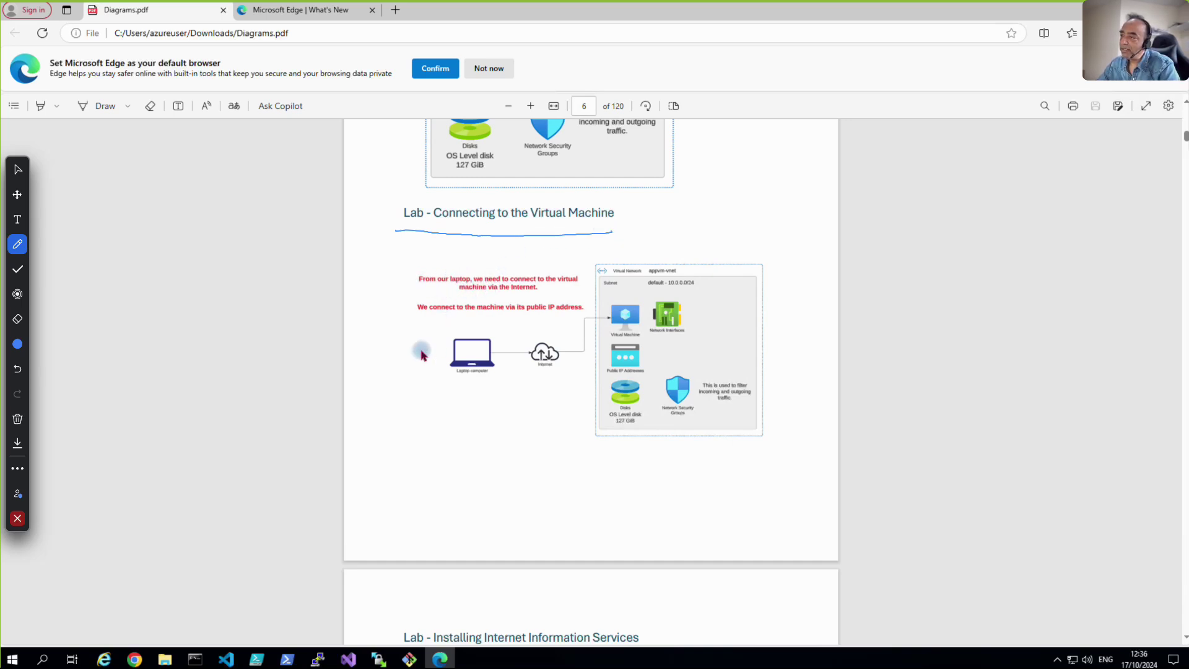
pyautogui.moveTo(338, 390)
pyautogui.mouseDown()
pyautogui.moveTo(455, 371)
pyautogui.moveTo(444, 391)
pyautogui.mouseUp()
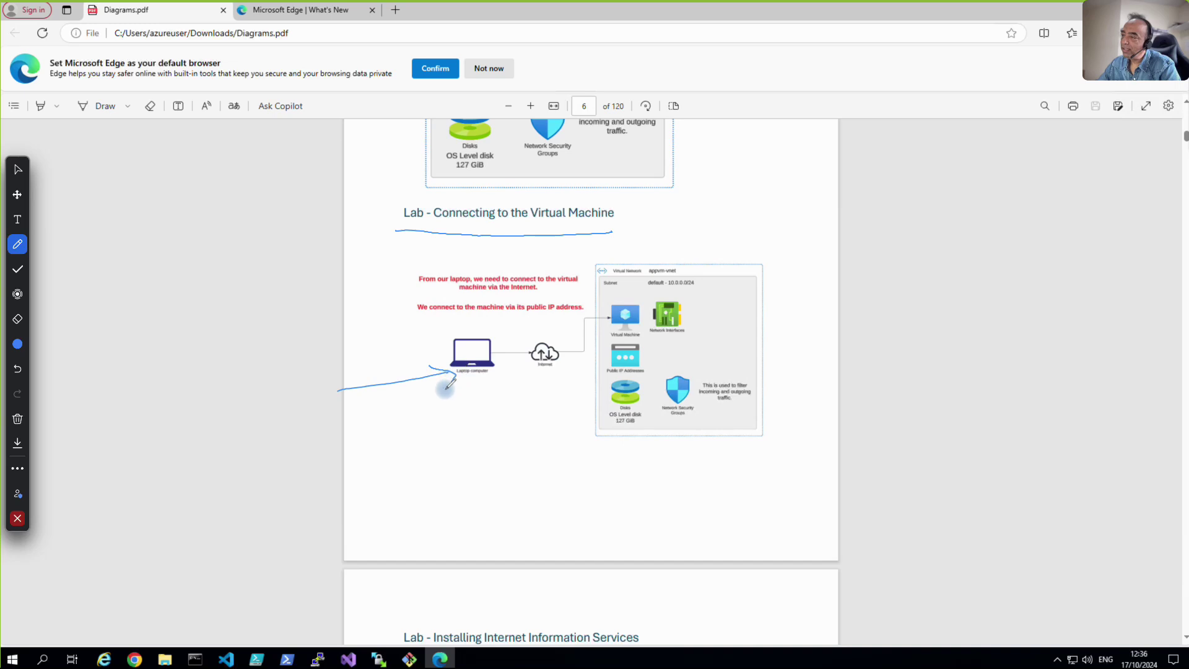
pyautogui.moveTo(503, 357)
pyautogui.mouseDown()
pyautogui.moveTo(531, 357)
pyautogui.moveTo(522, 376)
pyautogui.moveTo(588, 372)
pyautogui.mouseUp()
pyautogui.moveTo(619, 250)
pyautogui.mouseDown()
pyautogui.moveTo(551, 365)
pyautogui.moveTo(751, 469)
pyautogui.moveTo(802, 279)
pyautogui.moveTo(613, 237)
pyautogui.moveTo(598, 251)
pyautogui.mouseUp()
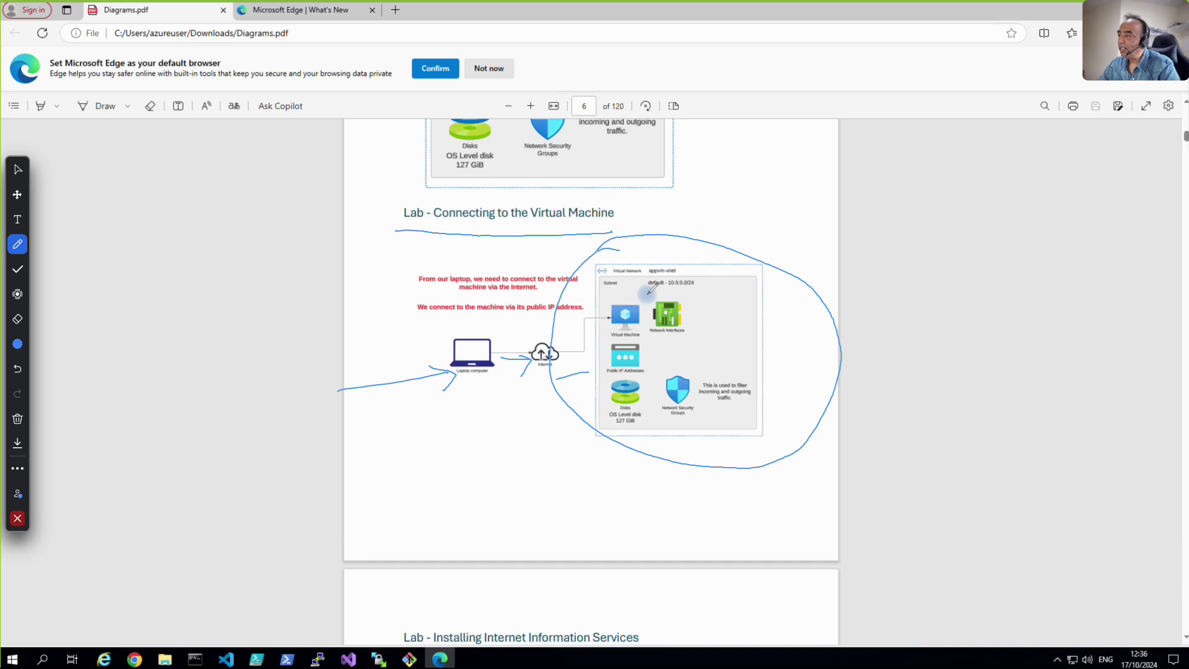
# Step: Draw arrows to the virtual machine and network interface, write "Public IP", and circle the virtual machine, disks and network security group
pyautogui.moveTo(585, 345); pyautogui.dragTo(621, 335)
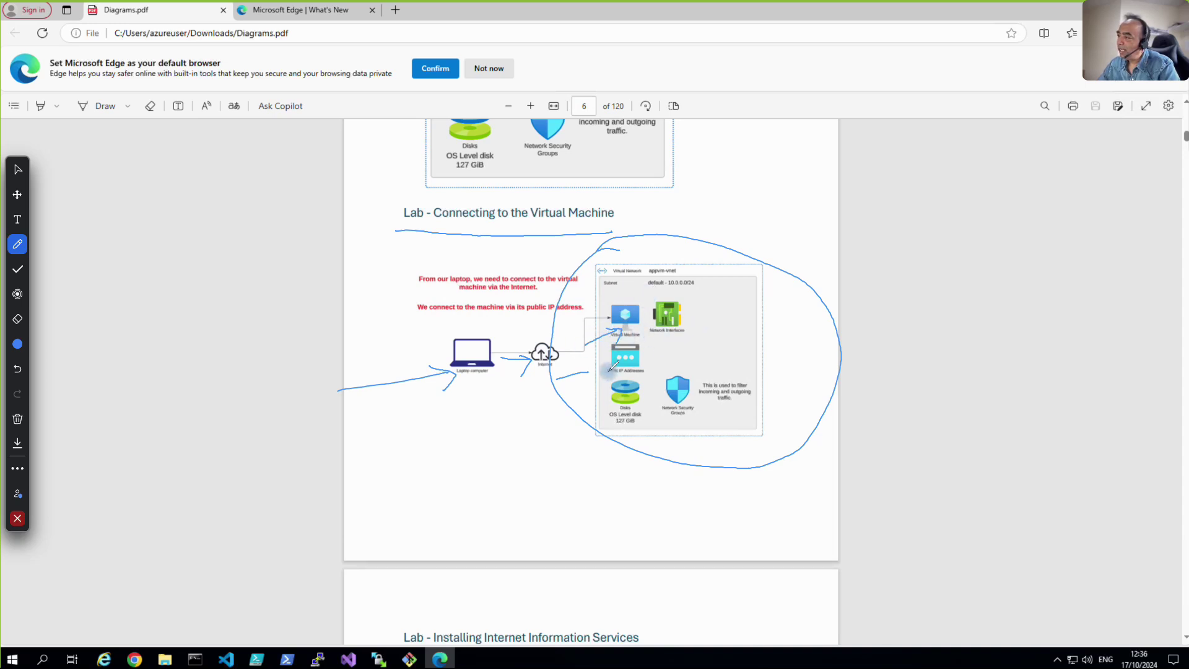
pyautogui.moveTo(599, 363)
pyautogui.mouseDown()
pyautogui.moveTo(704, 366)
pyautogui.moveTo(676, 330)
pyautogui.mouseUp()
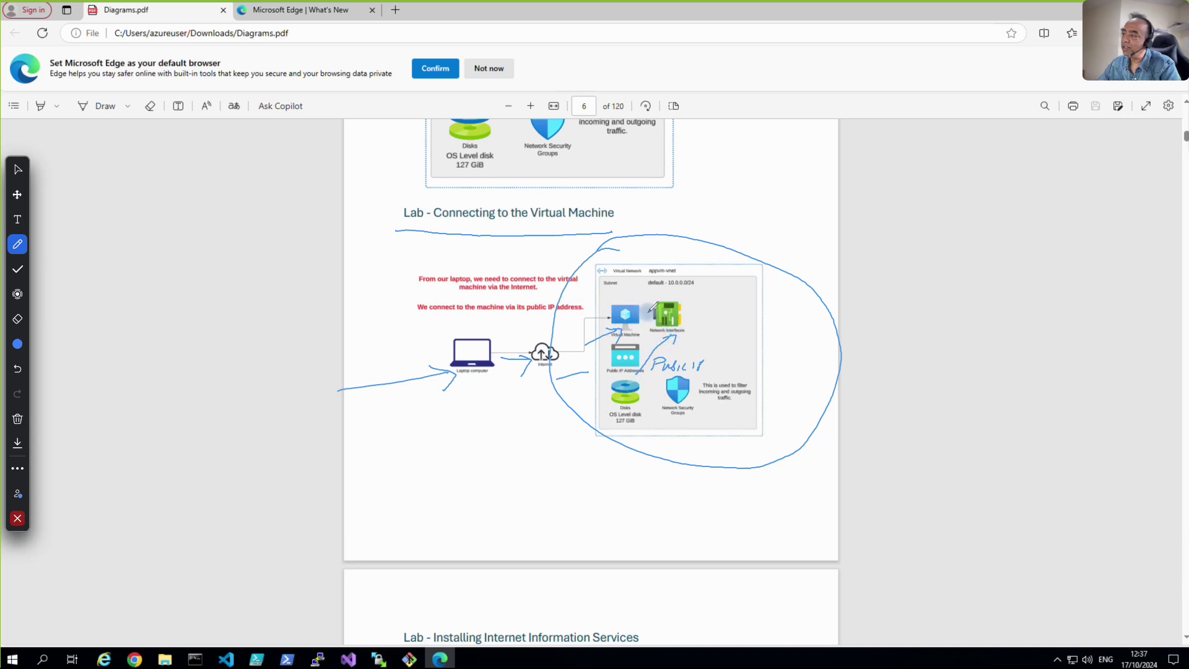
pyautogui.moveTo(648, 298)
pyautogui.mouseDown()
pyautogui.moveTo(598, 307)
pyautogui.moveTo(649, 325)
pyautogui.moveTo(644, 297)
pyautogui.mouseUp()
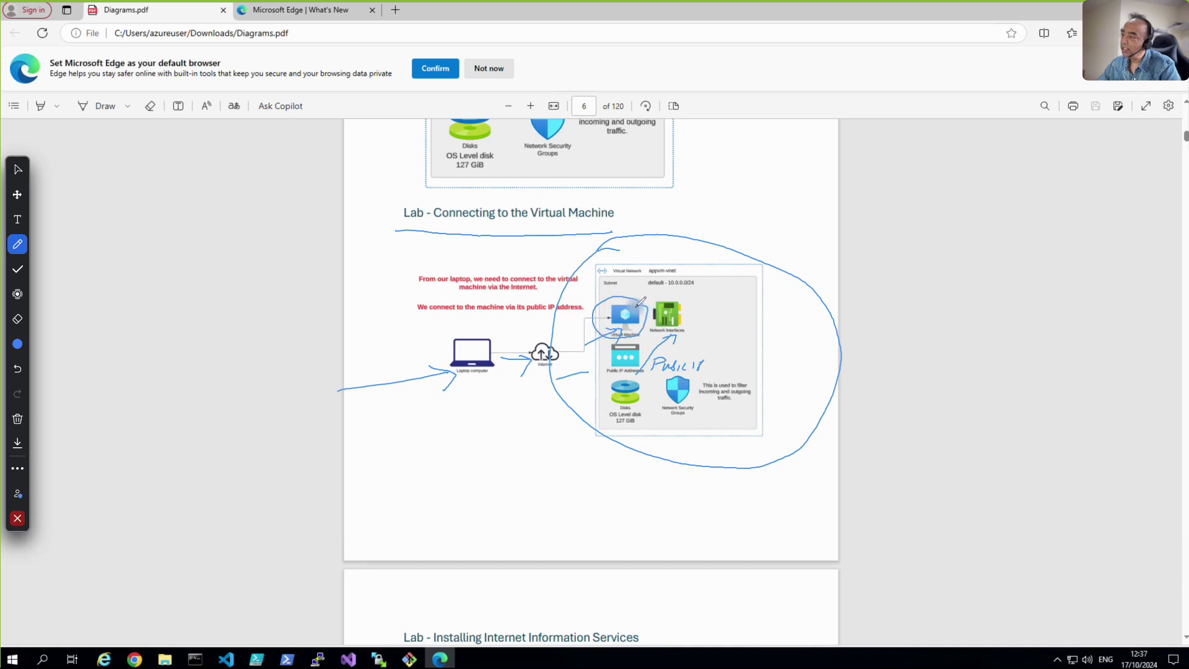
pyautogui.moveTo(628, 376)
pyautogui.mouseDown()
pyautogui.moveTo(599, 396)
pyautogui.moveTo(647, 406)
pyautogui.moveTo(641, 375)
pyautogui.moveTo(654, 402)
pyautogui.moveTo(693, 410)
pyautogui.moveTo(680, 374)
pyautogui.mouseUp()
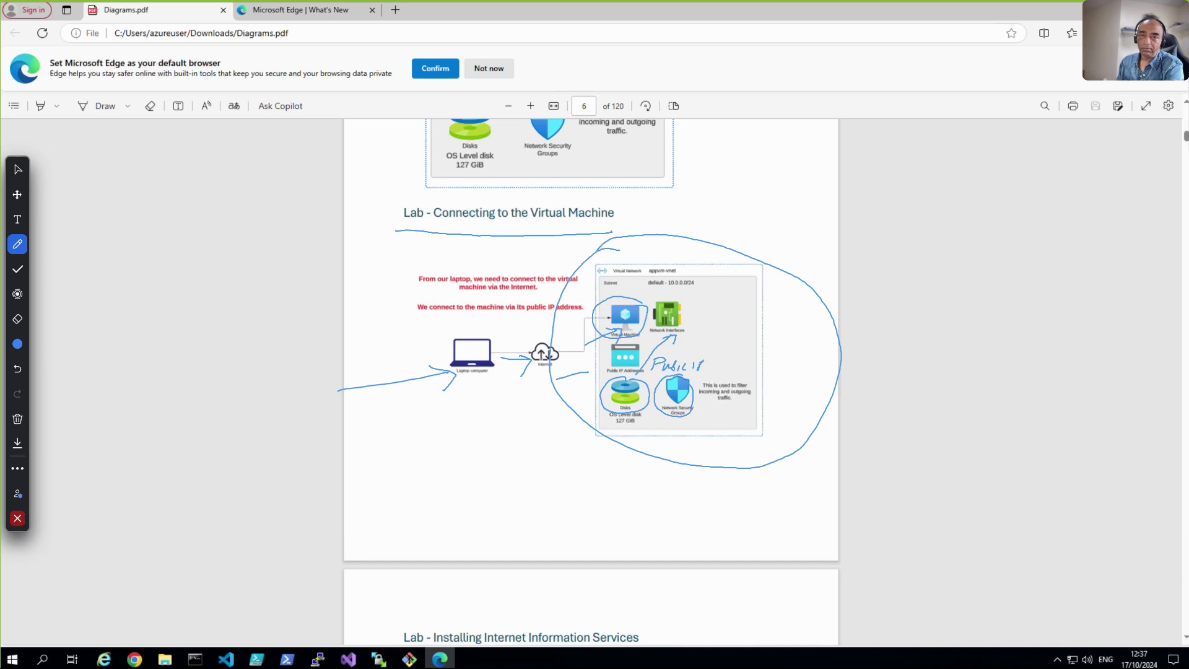
pyautogui.press('Escape')
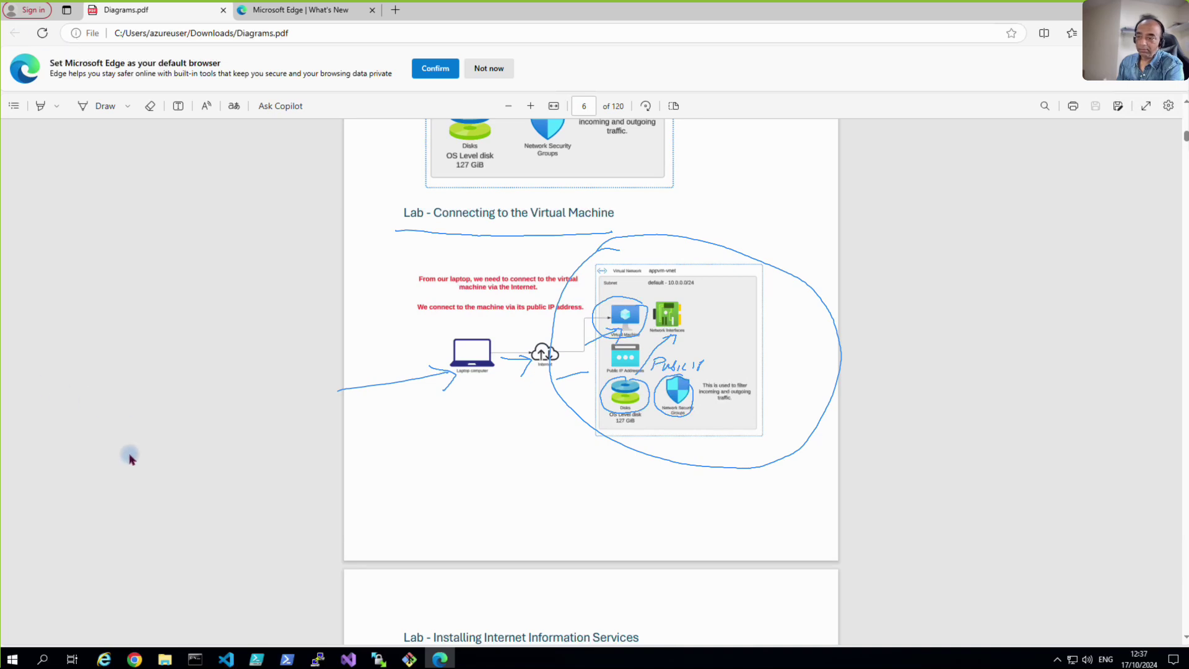
# Step: Switch back to the Azure portal in Chrome and reopen demovm1's Connect page from its overview
pyautogui.click(137, 659)
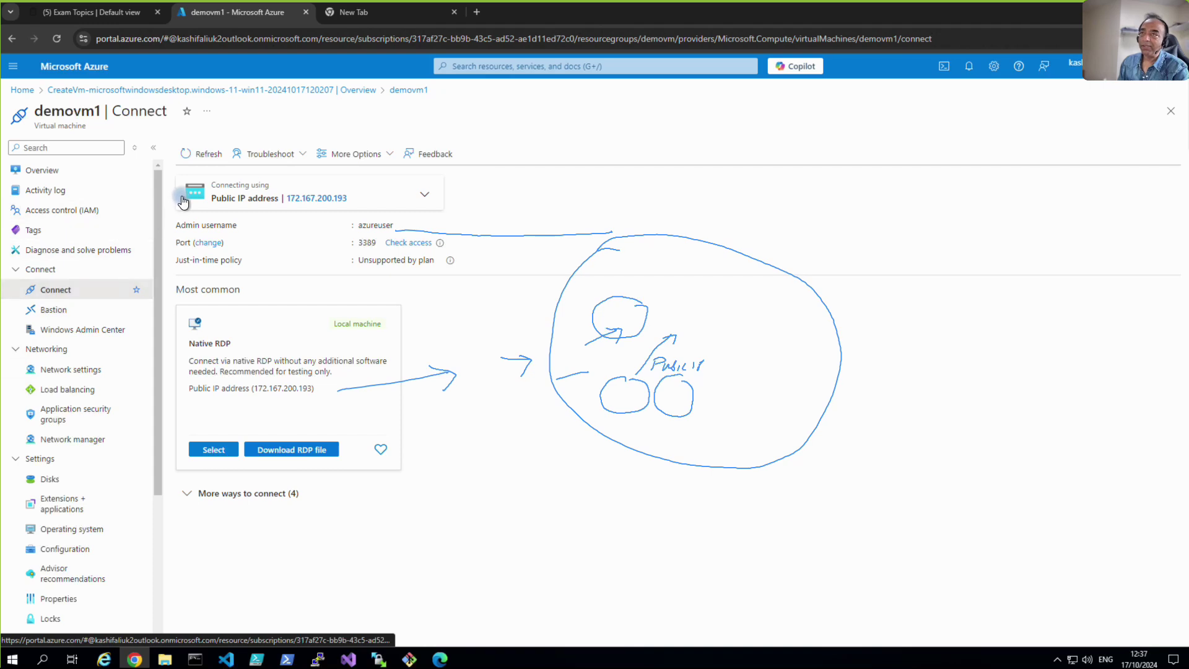
pyautogui.click(55, 176)
pyautogui.click(213, 149)
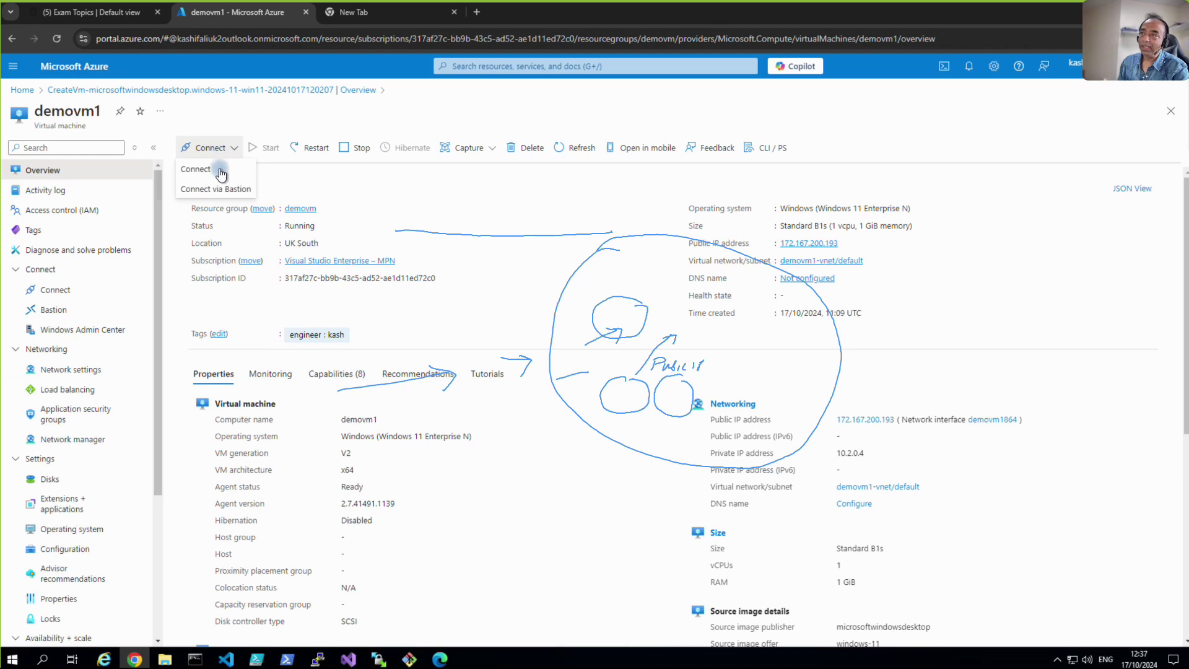
pyautogui.click(204, 176)
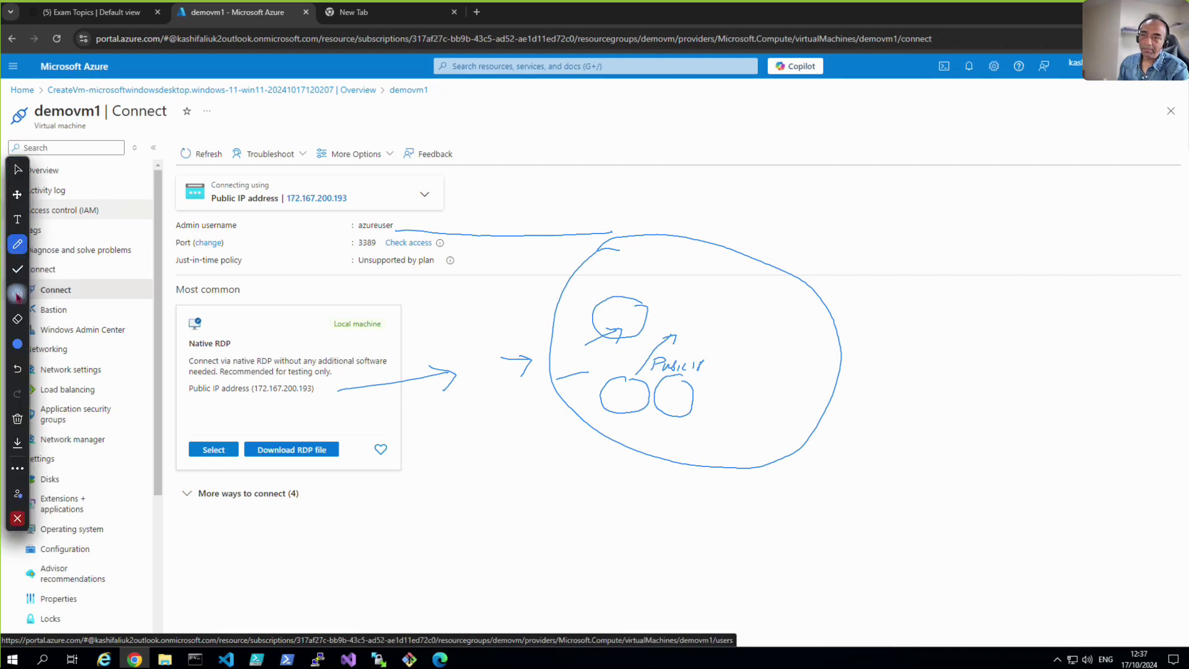
# Step: Erase the diagram annotations covering the Connect page and return to the normal mouse pointer
pyautogui.click(18, 319)
pyautogui.moveTo(615, 326)
pyautogui.mouseDown()
pyautogui.moveTo(551, 273)
pyautogui.moveTo(542, 234)
pyautogui.moveTo(433, 426)
pyautogui.moveTo(411, 350)
pyautogui.moveTo(331, 397)
pyautogui.moveTo(478, 355)
pyautogui.moveTo(637, 387)
pyautogui.moveTo(716, 373)
pyautogui.moveTo(610, 359)
pyautogui.mouseUp()
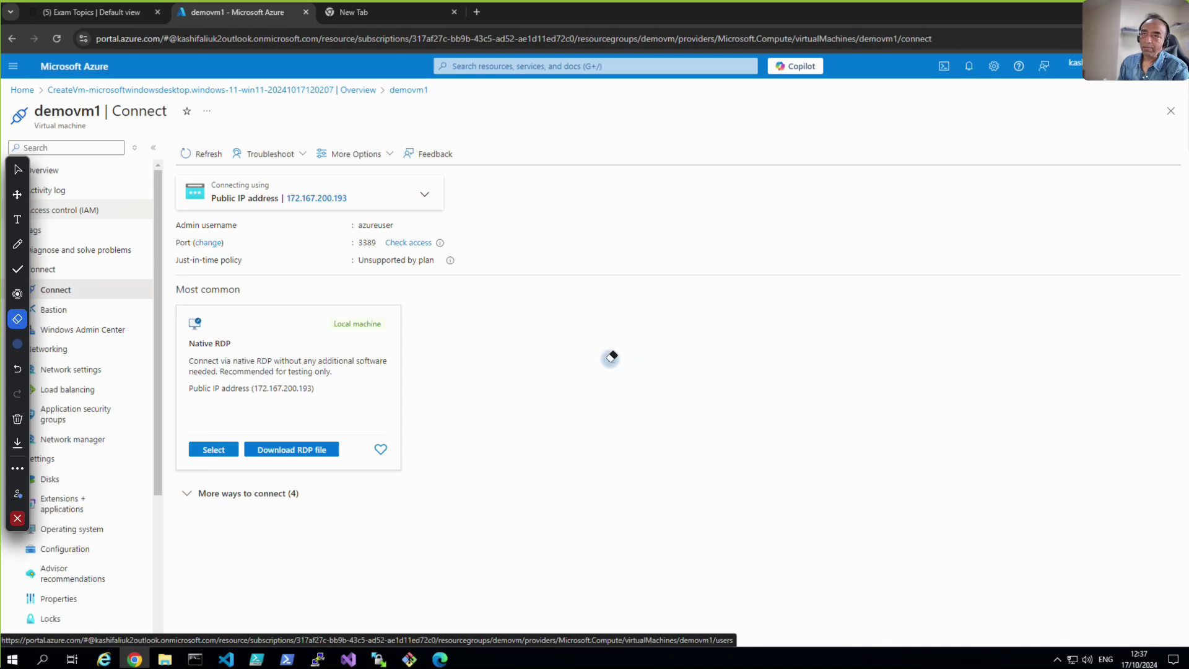
pyautogui.click(17, 169)
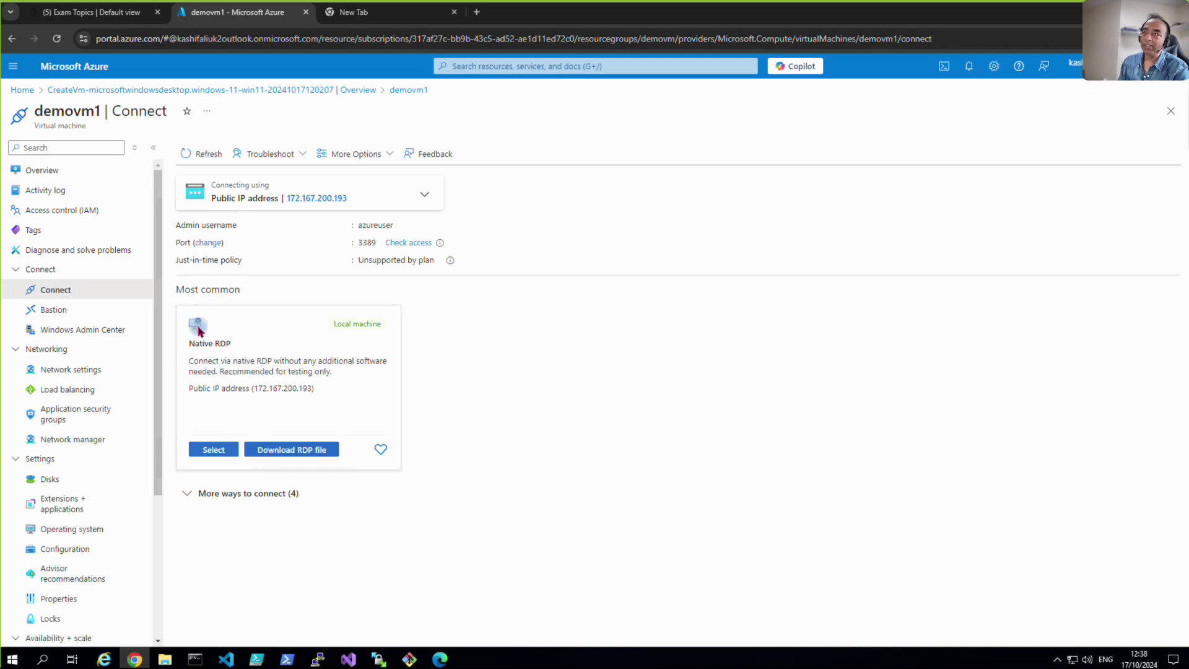
# Step: Return to the Azure portal home page and open the list of resource groups
pyautogui.click(19, 91)
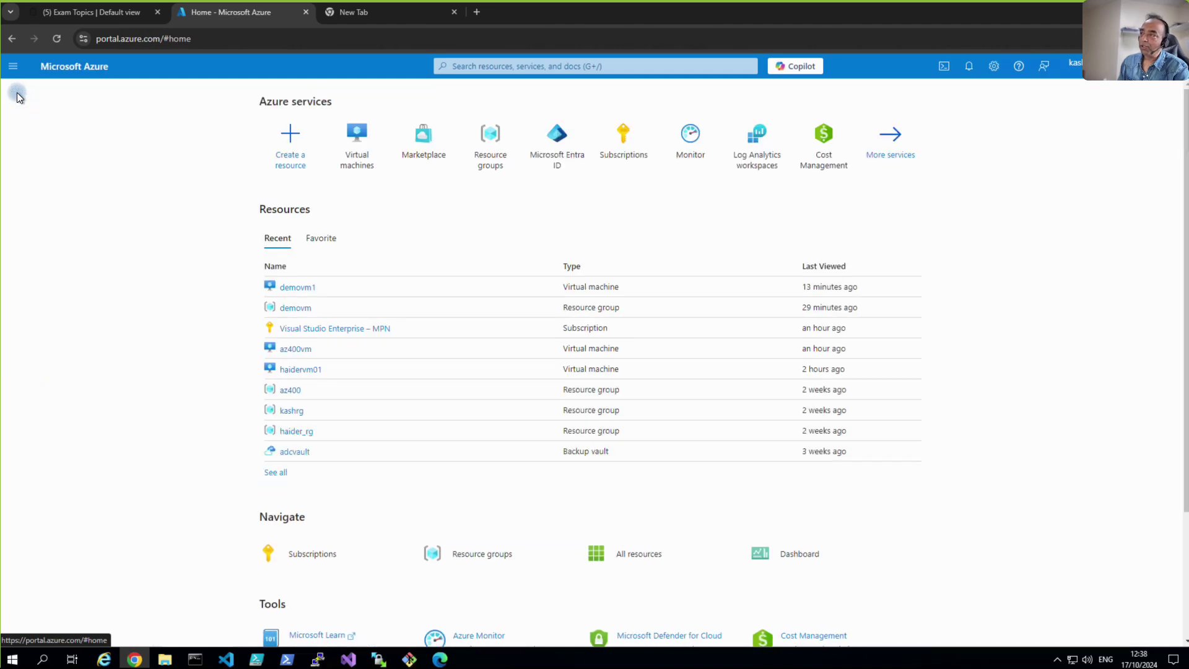
pyautogui.click(481, 152)
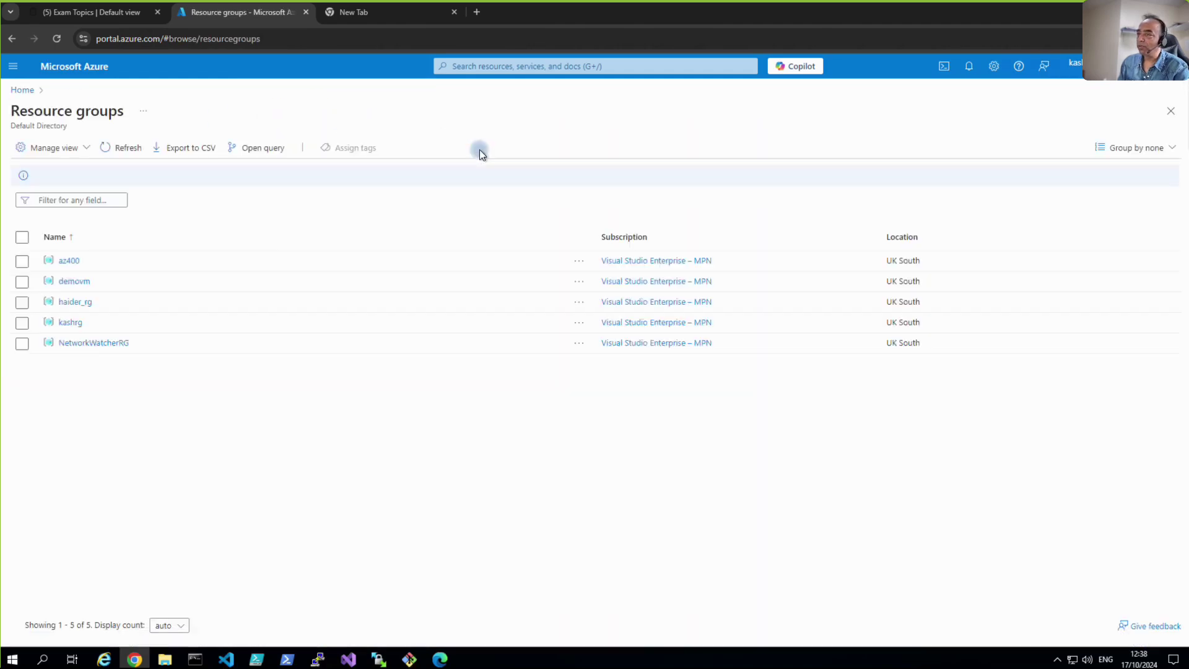
# Step: Open the demovm resource group and group its resource list by type
pyautogui.click(79, 283)
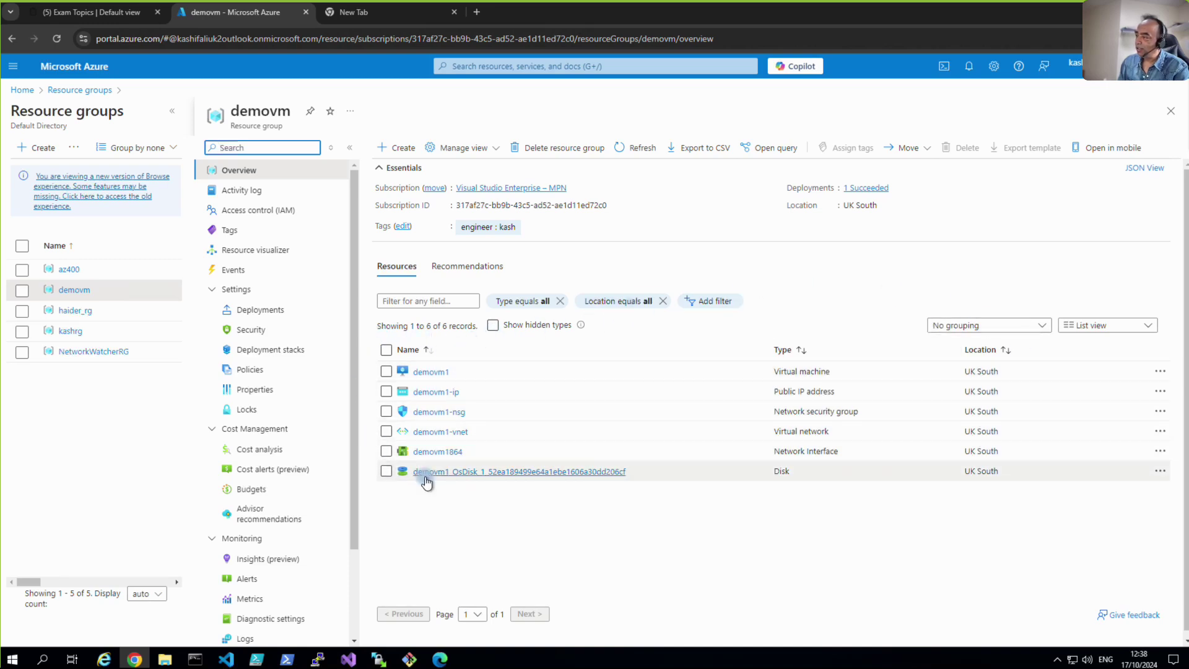
pyautogui.click(961, 335)
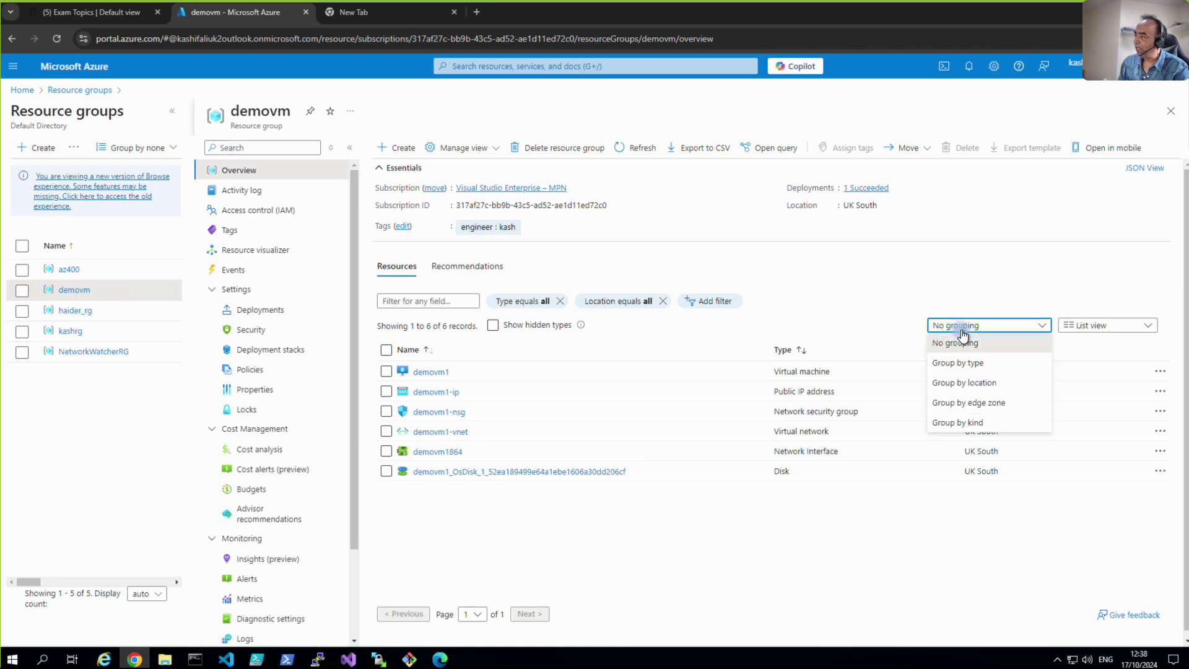
pyautogui.click(961, 365)
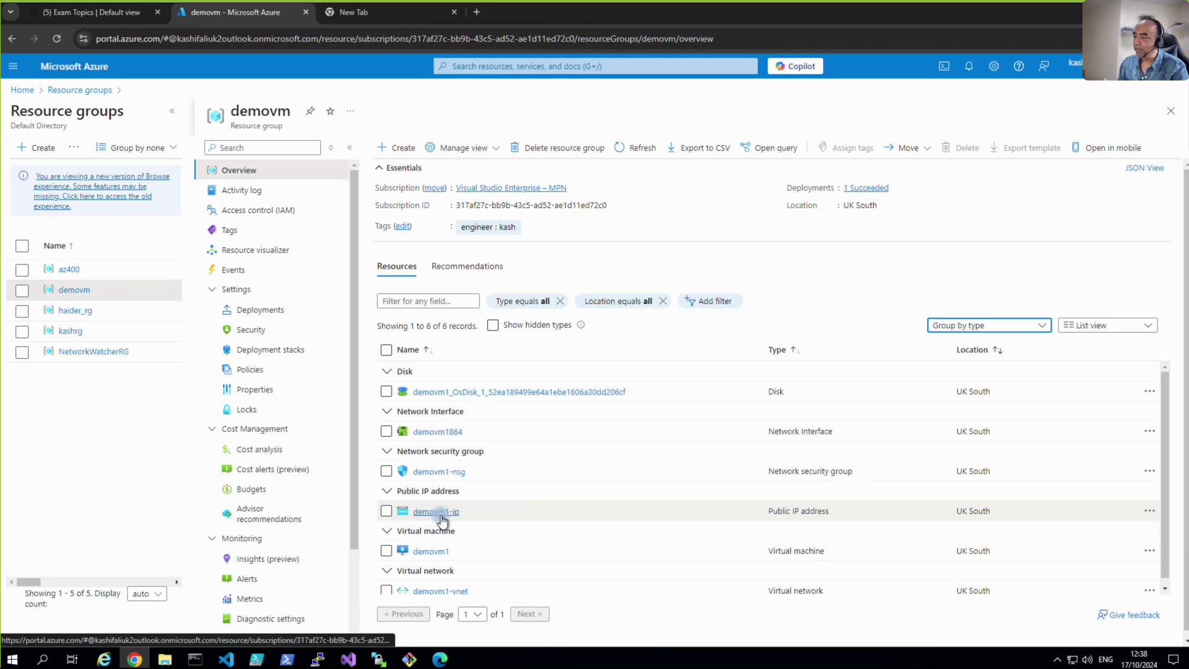
pyautogui.scroll(-1, 441, 520)
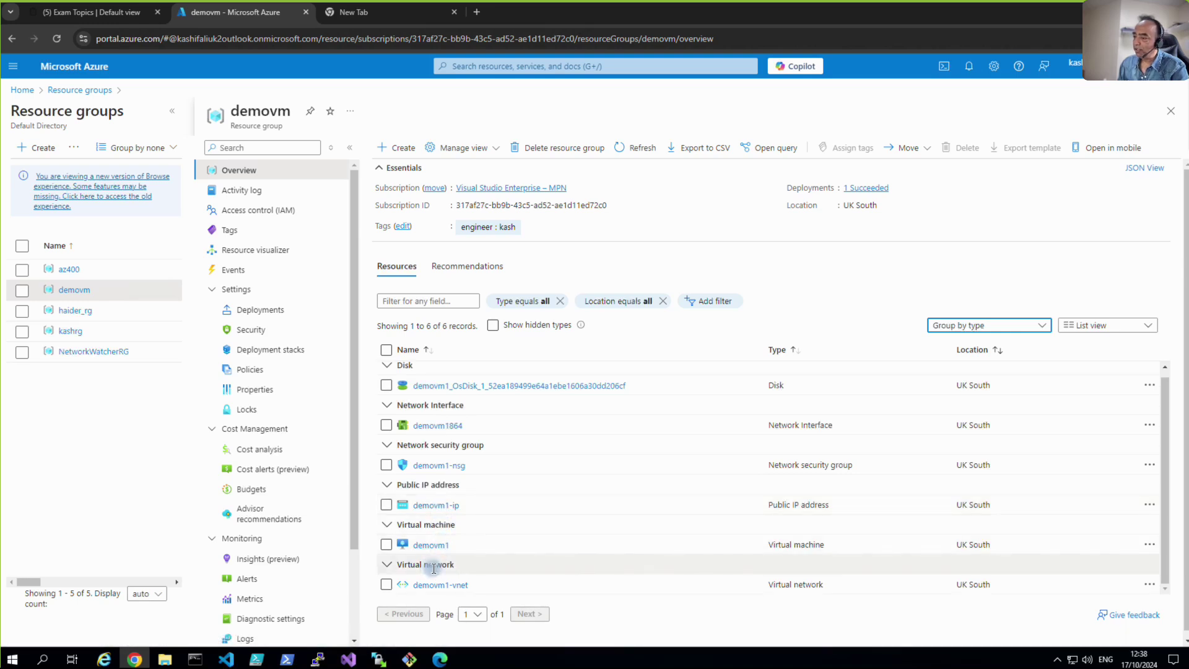
pyautogui.scroll(-1, 435, 585)
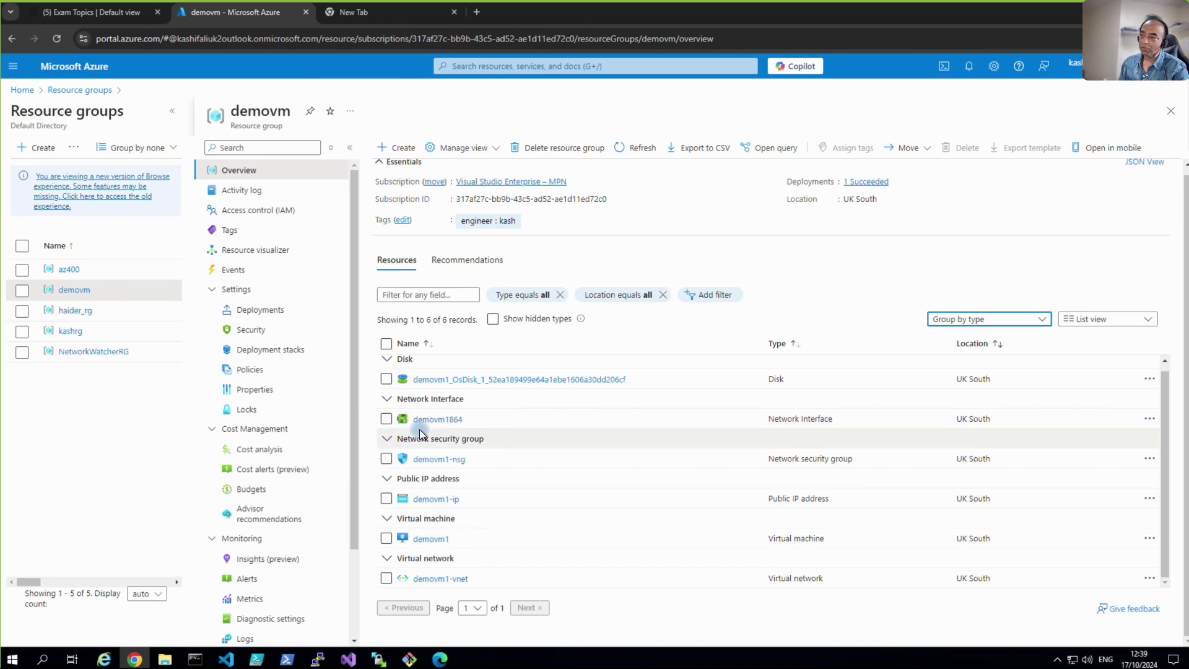
# Step: Open the demovm1 virtual machine from the resource list and go to its Connect page
pyautogui.click(428, 538)
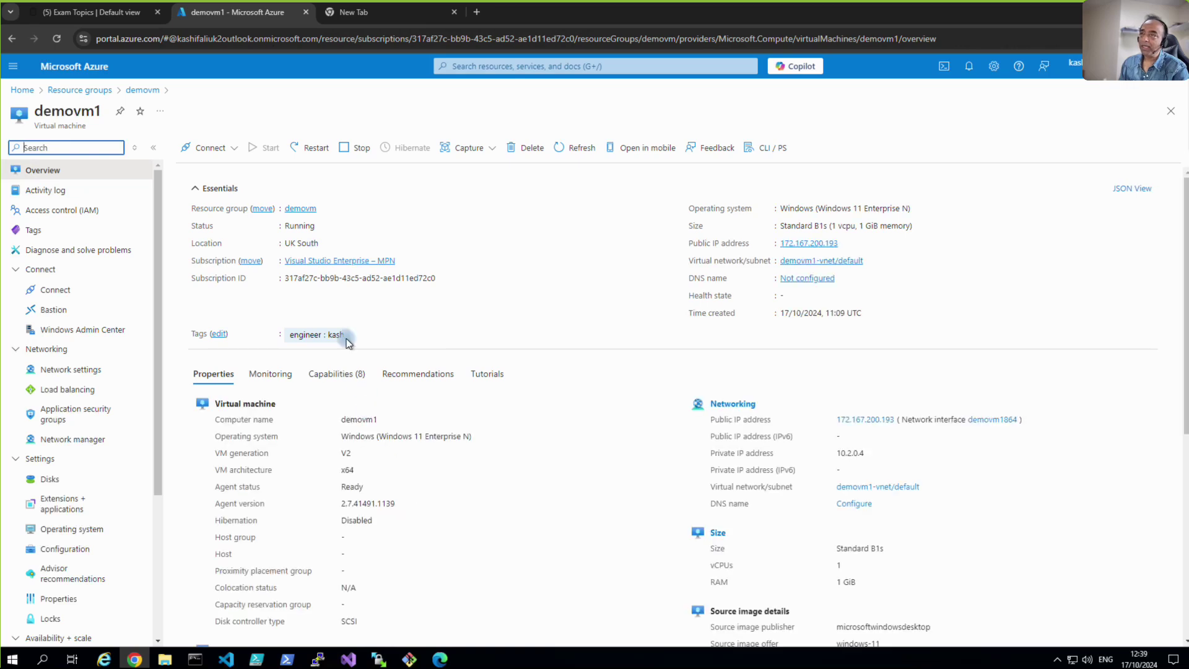
pyautogui.click(233, 148)
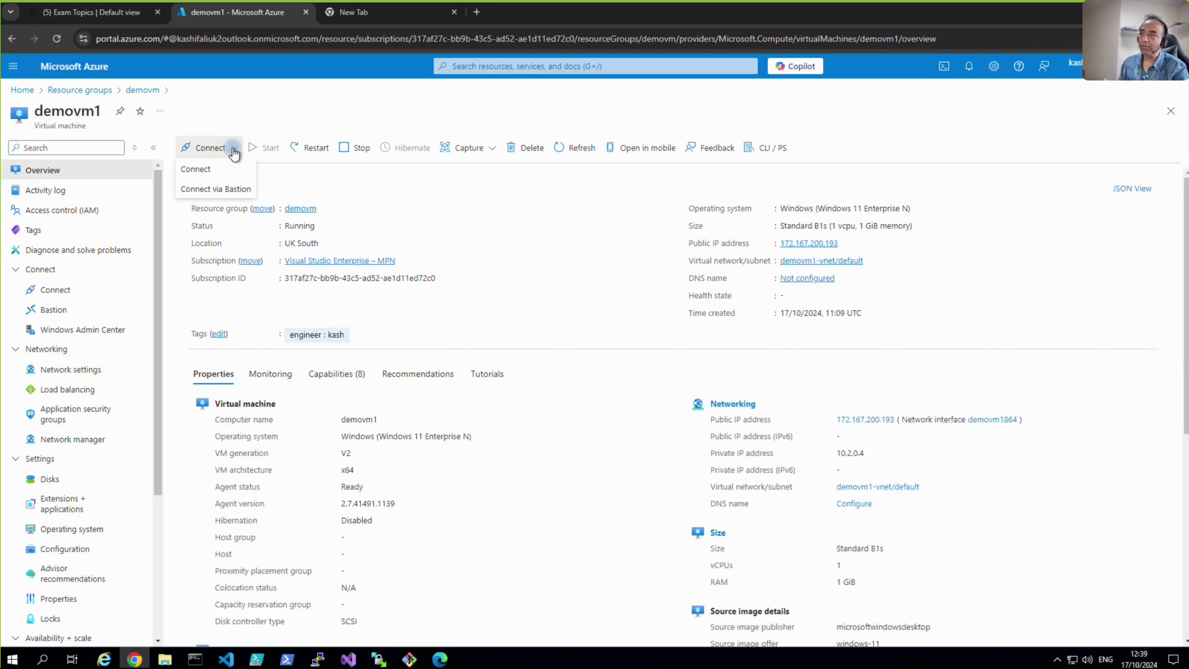
pyautogui.click(197, 168)
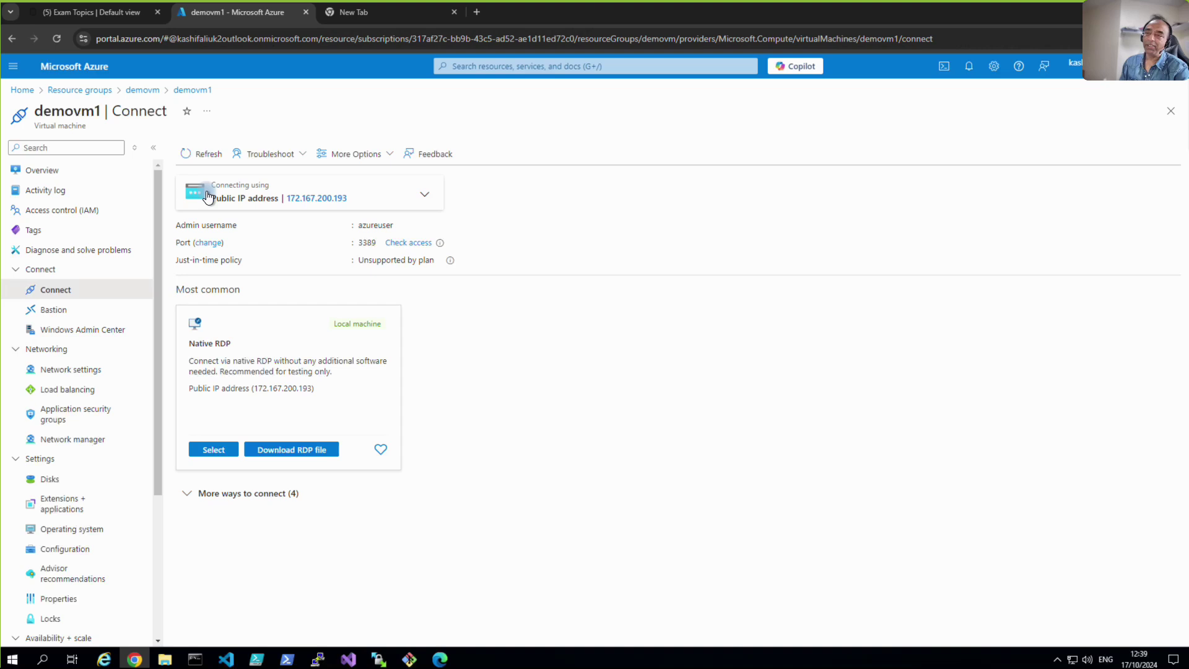
pyautogui.click(34, 171)
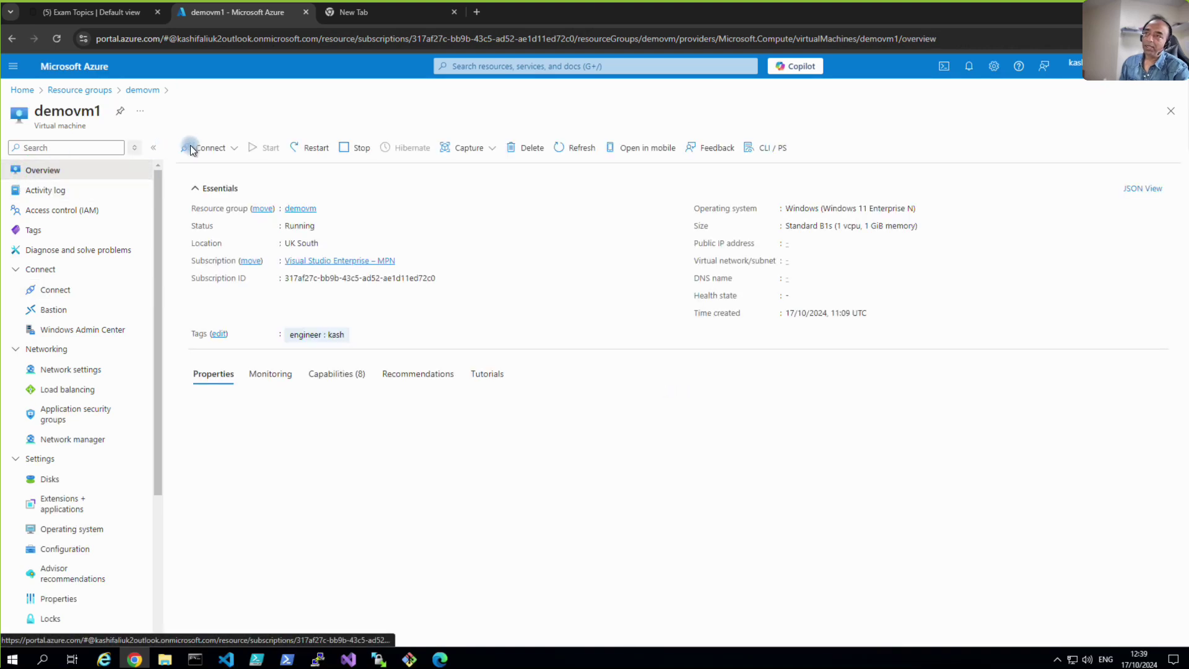
pyautogui.click(218, 150)
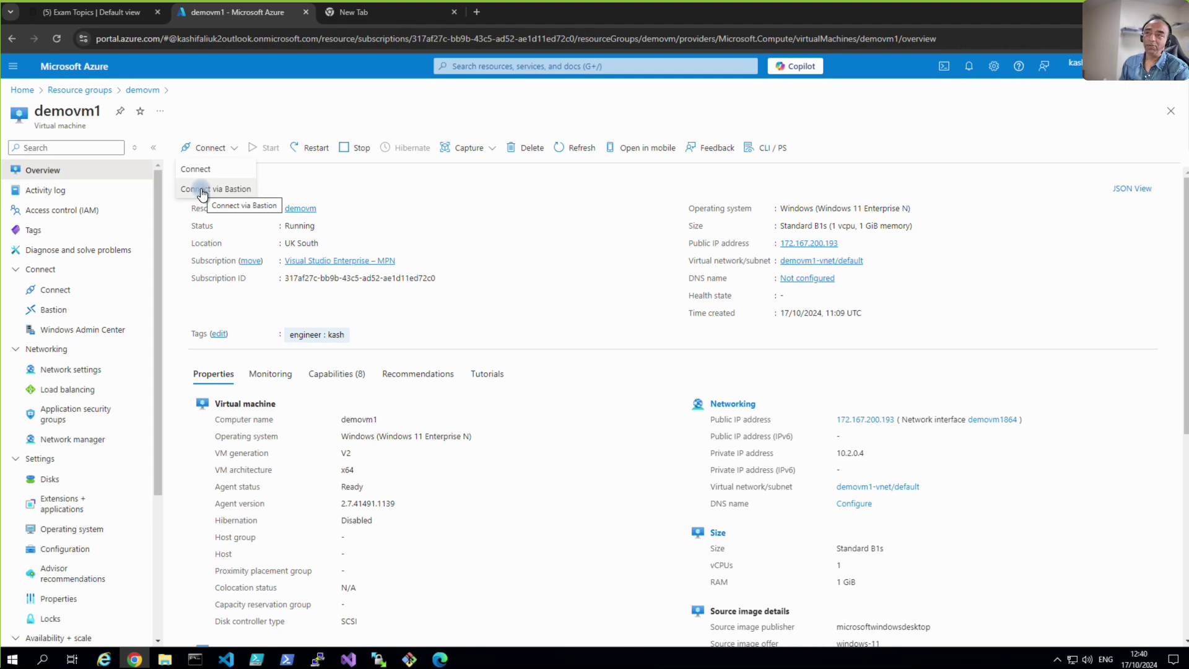
pyautogui.click(195, 171)
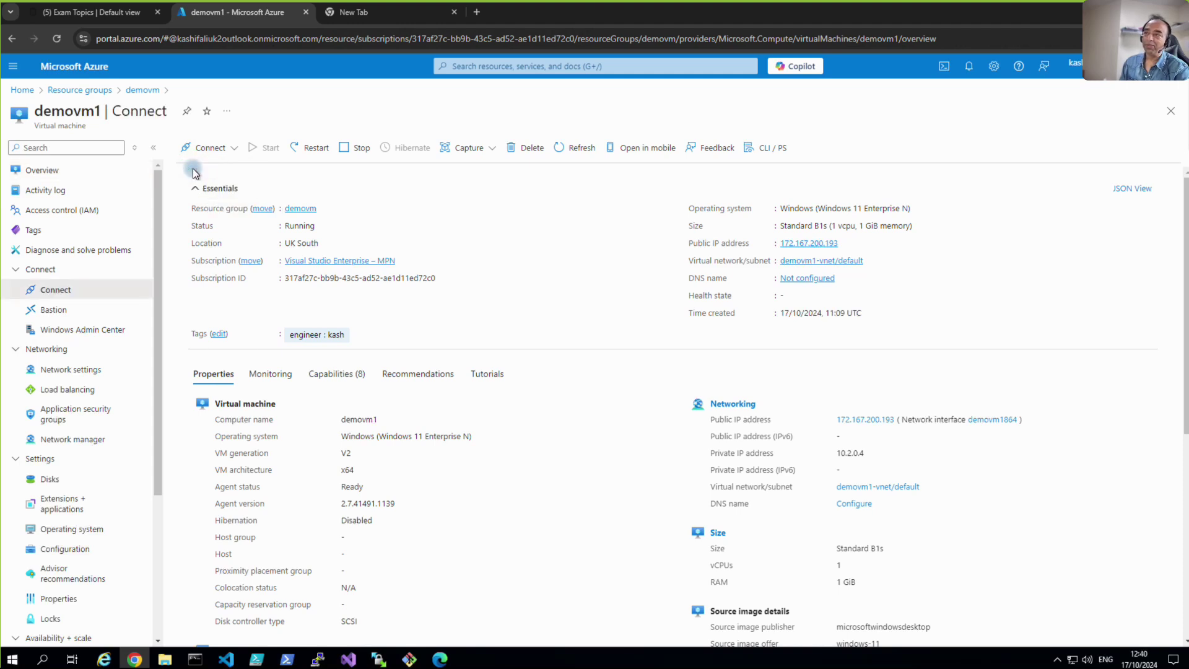
pyautogui.moveTo(266, 203)
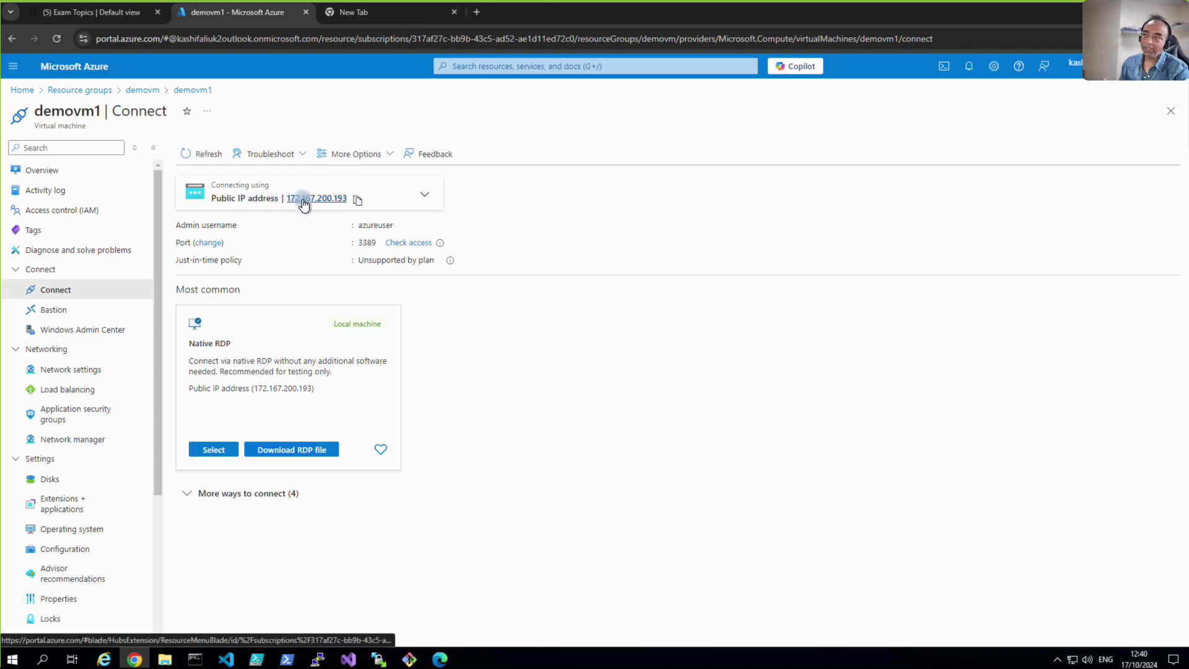
# Step: Copy demovm1's public IP address, and launch a remote desktop connection from its downloaded RDP file despite the unknown publisher
pyautogui.click(357, 203)
pyautogui.click(264, 454)
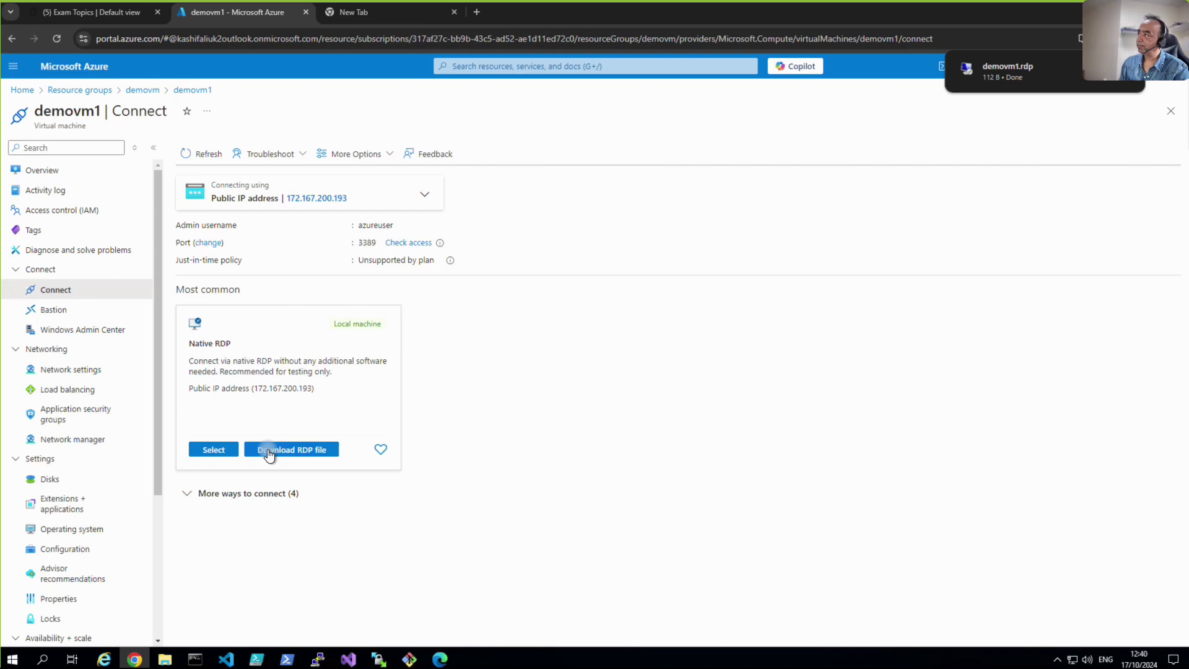
pyautogui.click(1021, 69)
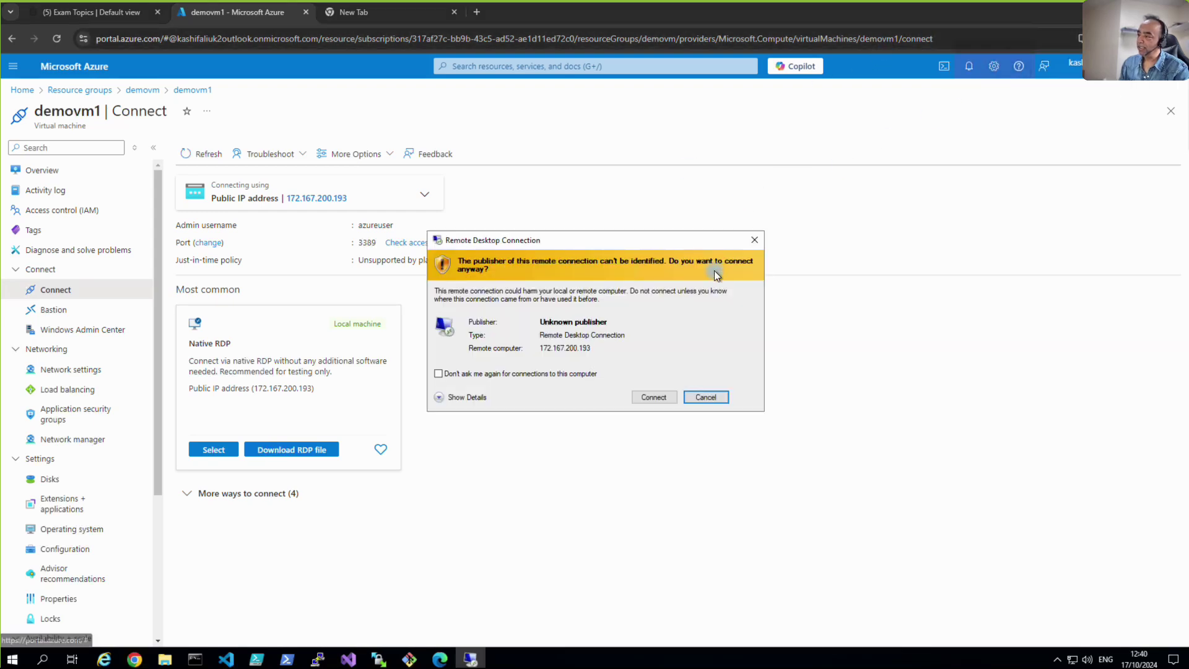
pyautogui.click(651, 396)
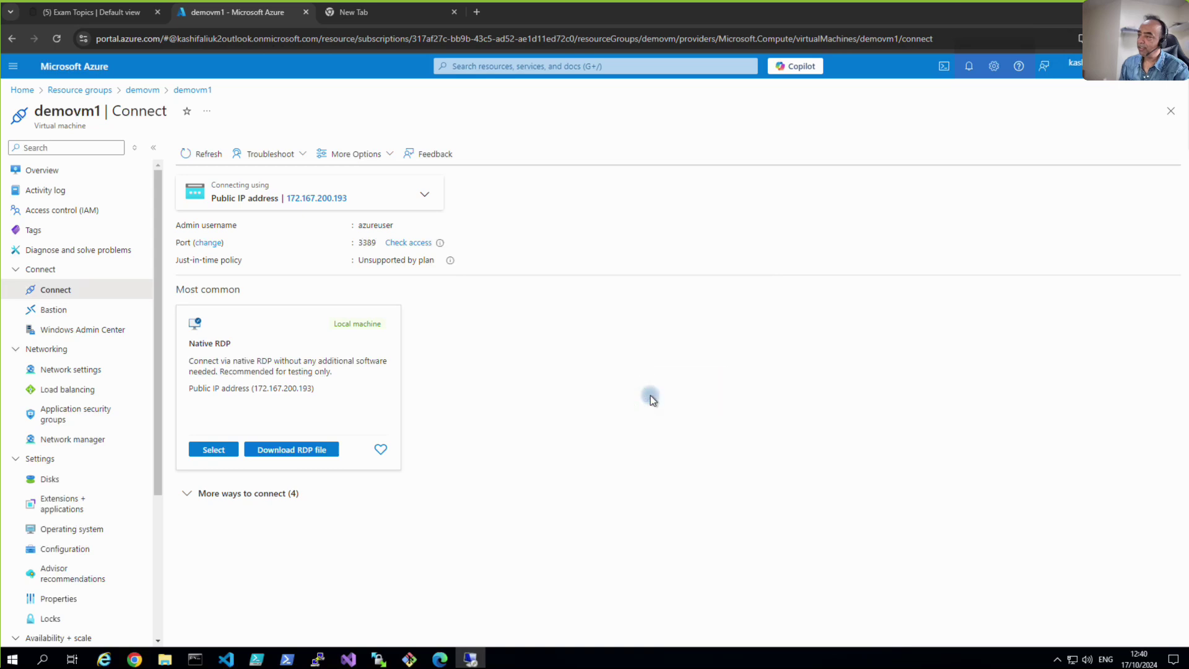
# Step: Try to sign in to demovm1's remote desktop as azureuser with the account password
pyautogui.click(516, 324)
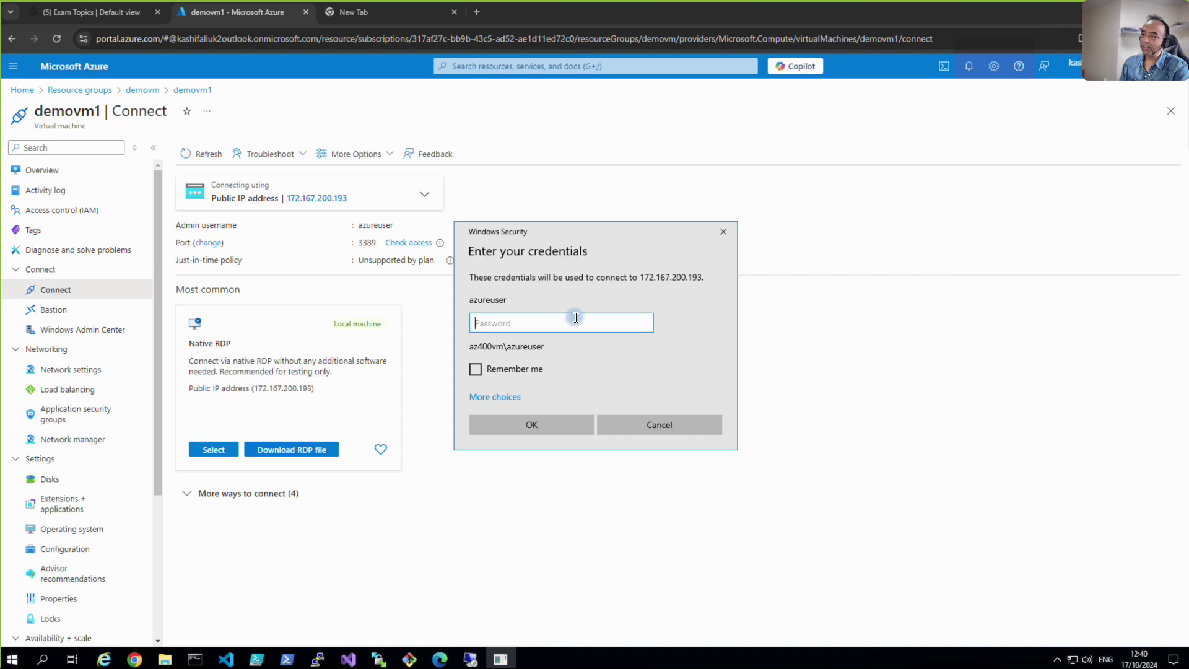
pyautogui.write('******')
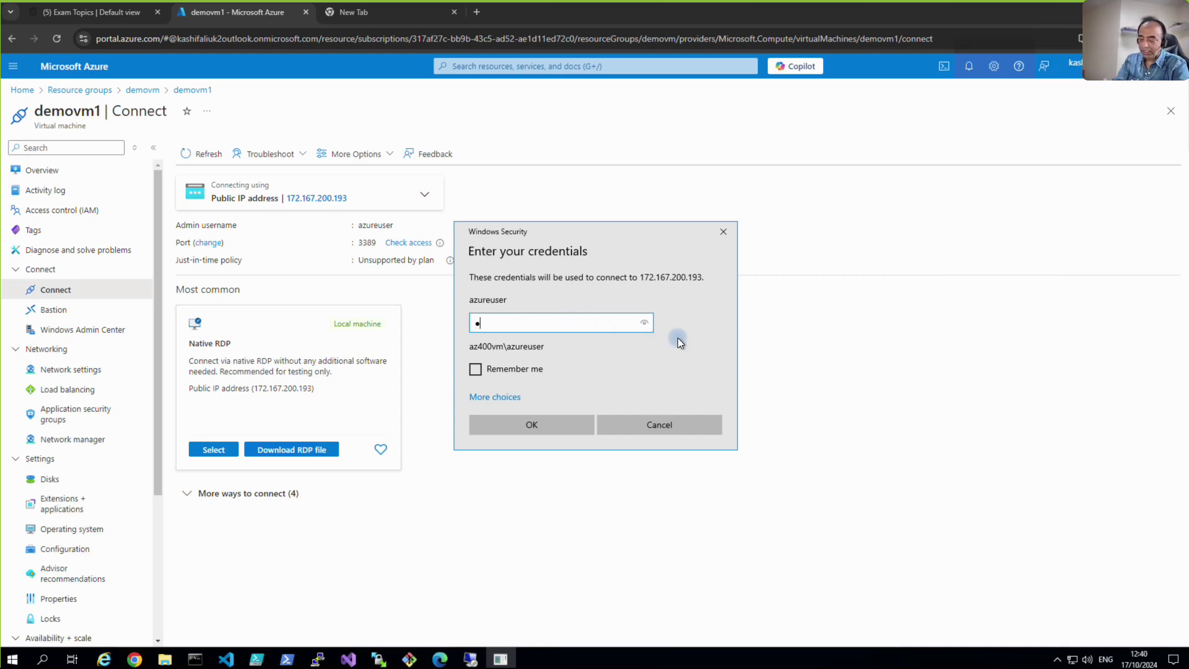
pyautogui.write('*****')
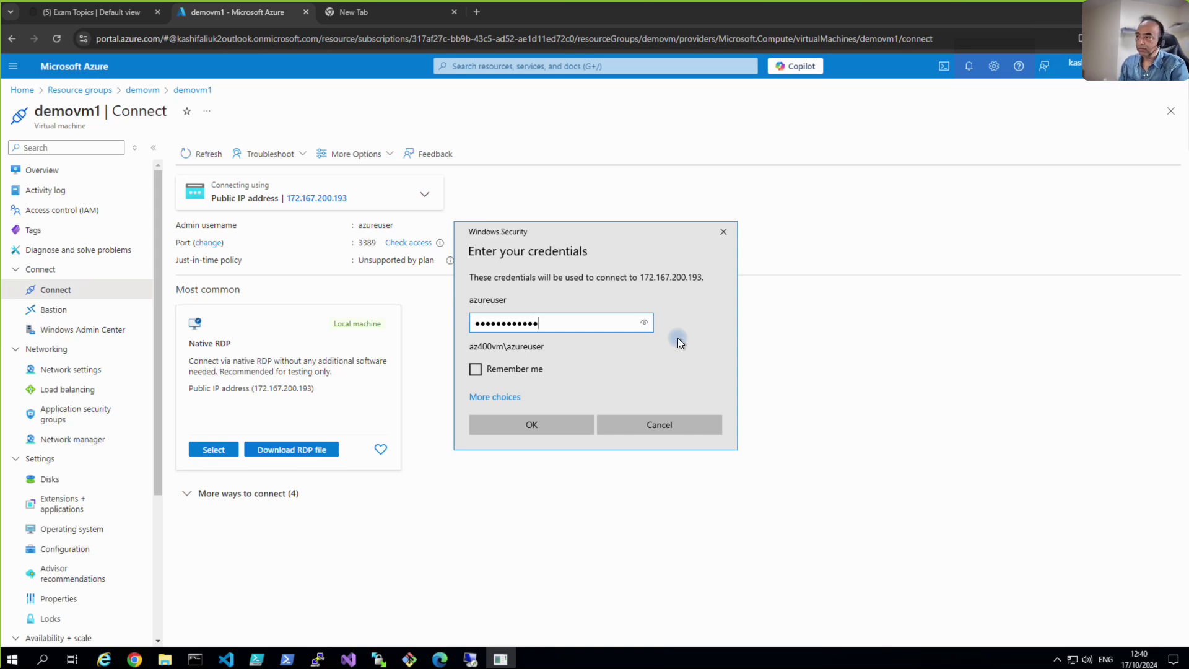
pyautogui.click(563, 428)
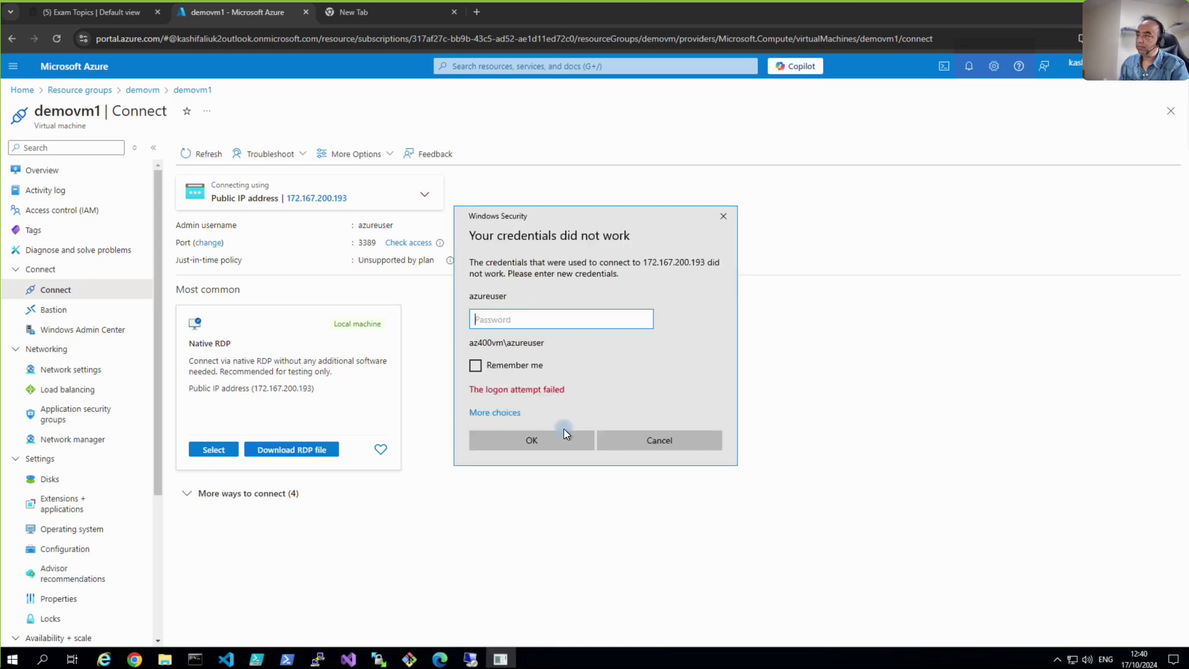
# Step: Re-enter the azureuser account password and accept the untrusted certificate to start the remote desktop session
pyautogui.write('**')
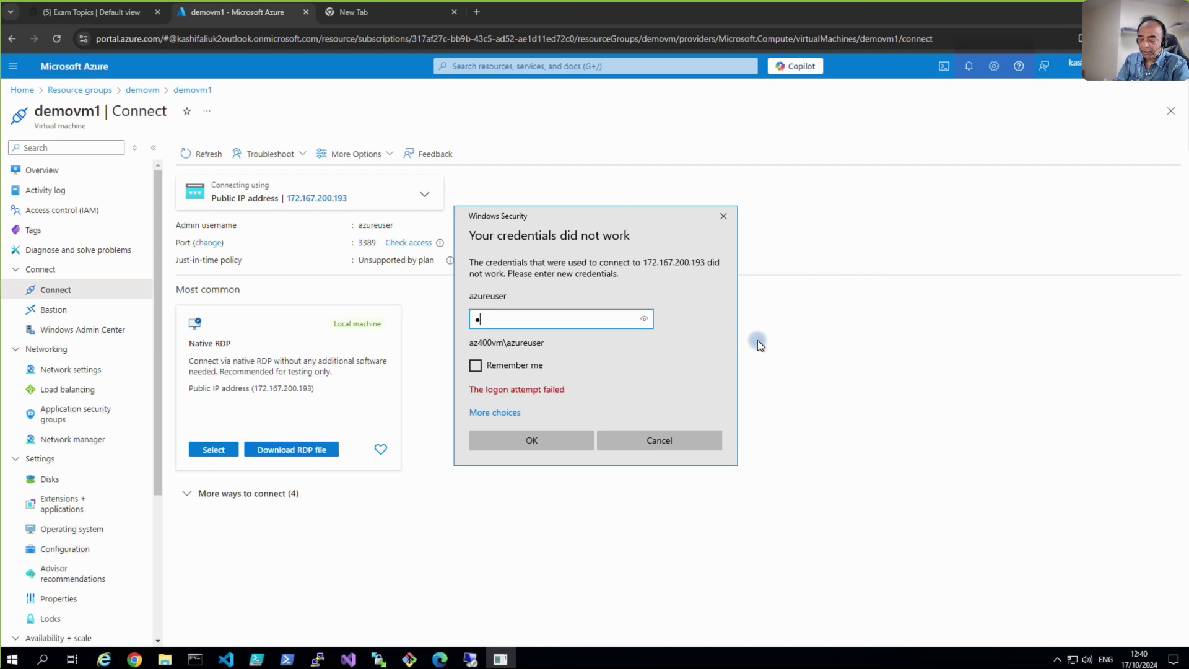
pyautogui.write('***')
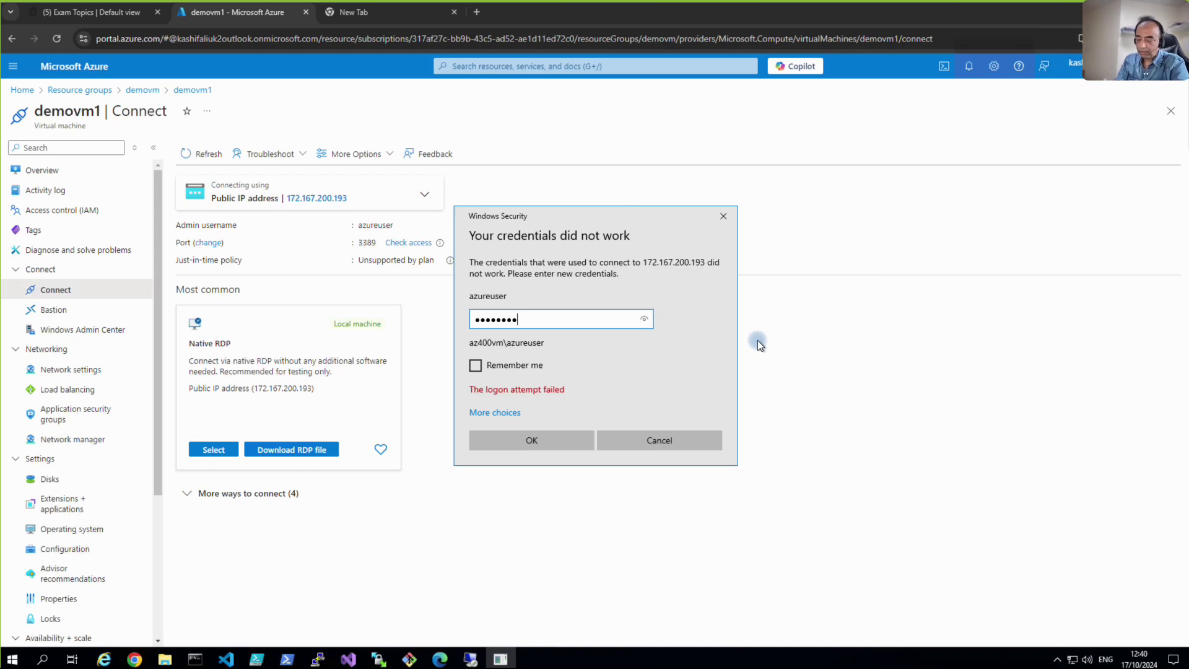
pyautogui.write('*******')
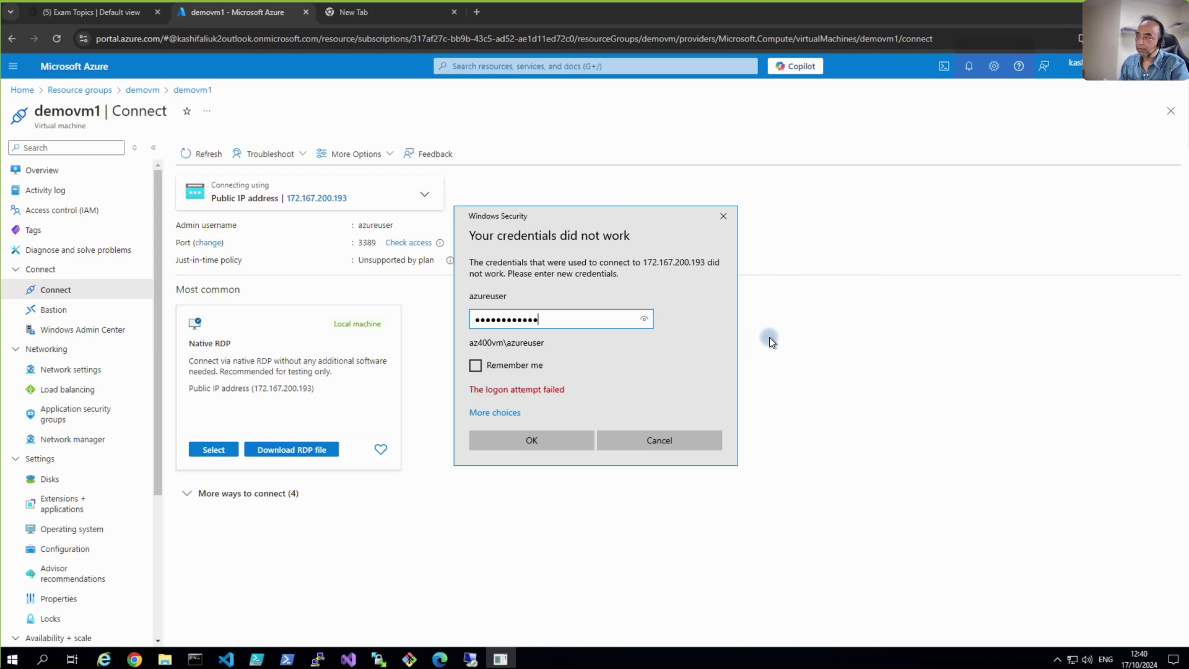
pyautogui.click(564, 437)
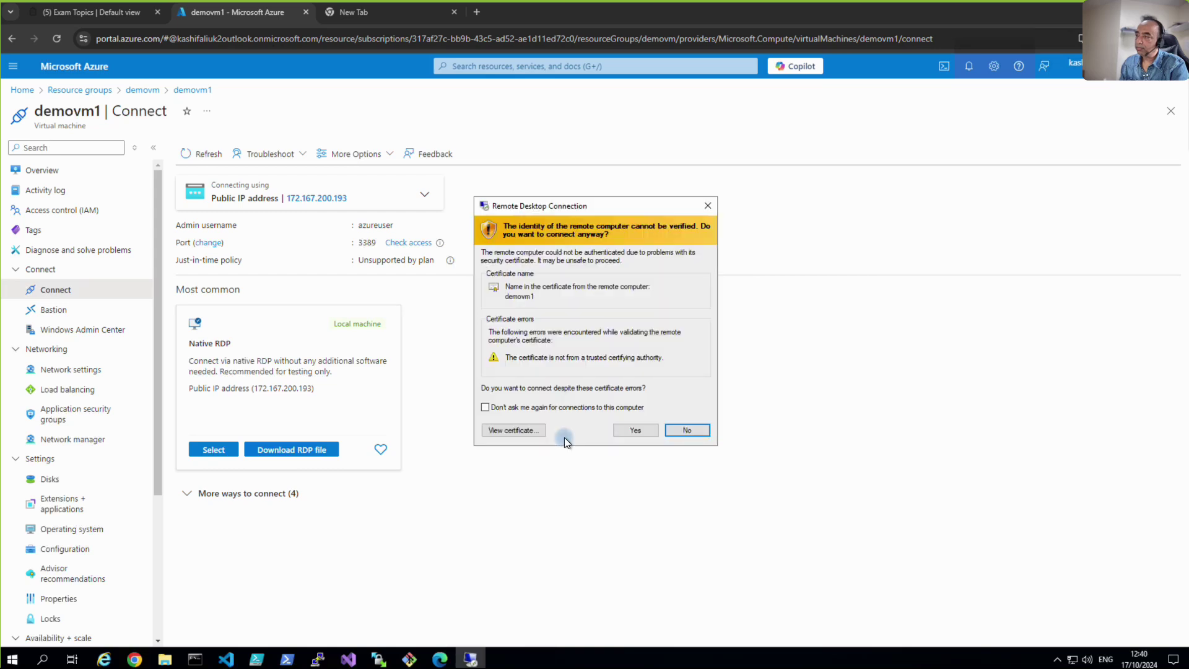
pyautogui.click(641, 433)
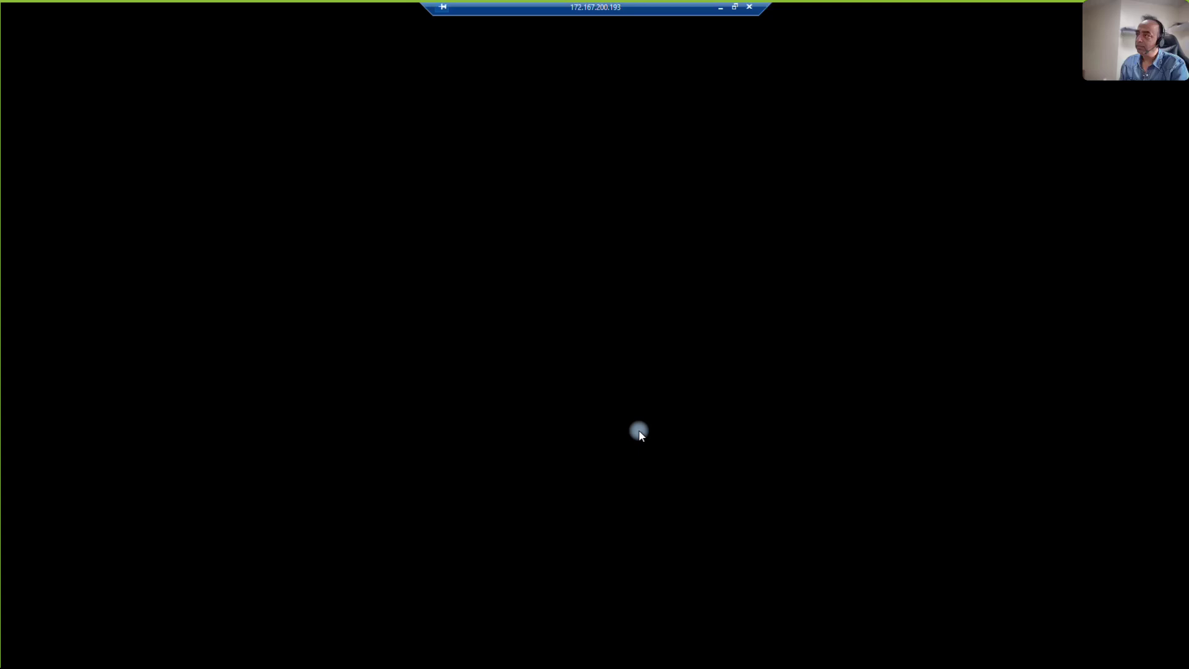
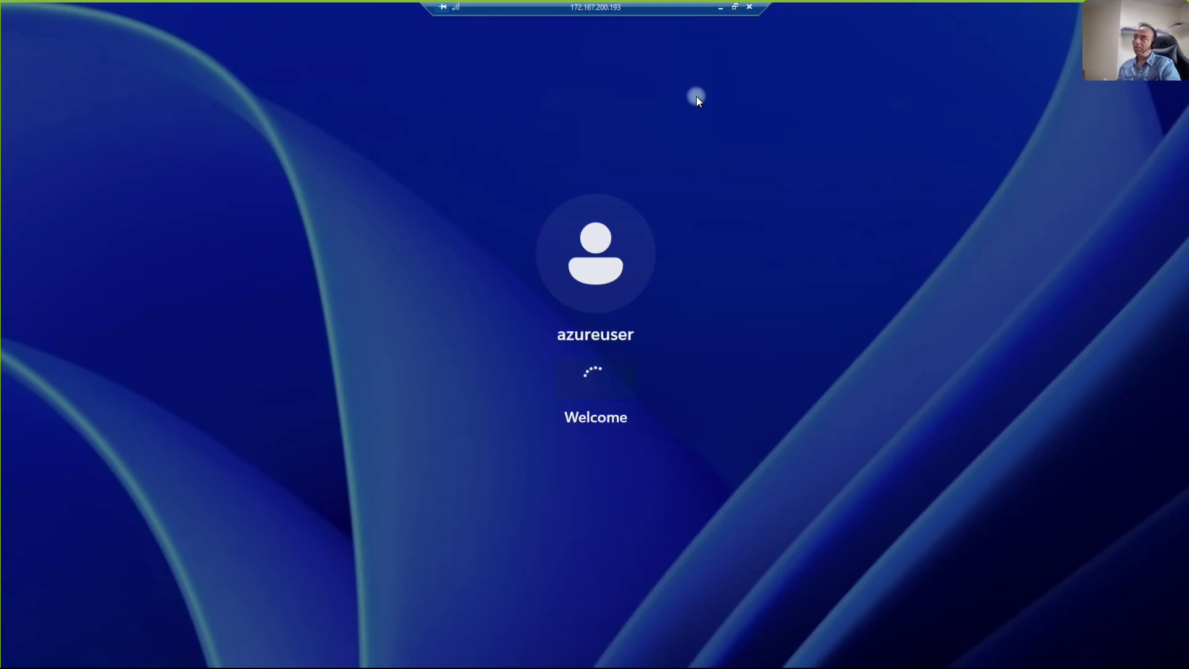
# Step: Disconnect the remote desktop session and open demovm1's Size page by searching its settings for "size"
pyautogui.click(750, 9)
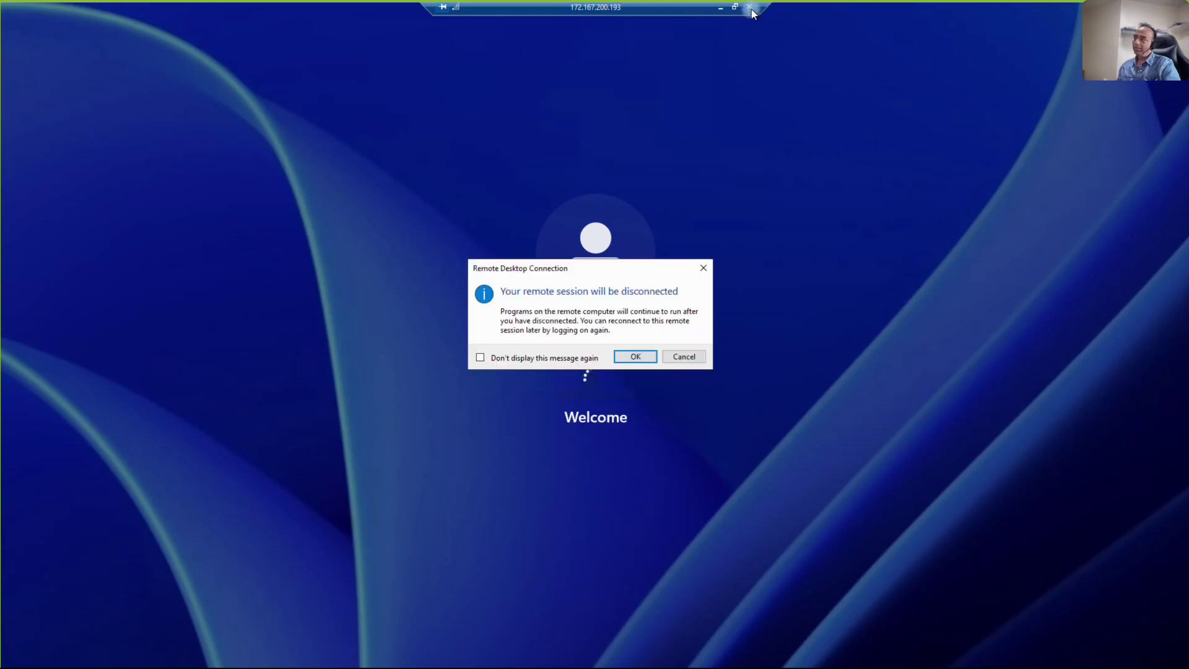
pyautogui.click(635, 356)
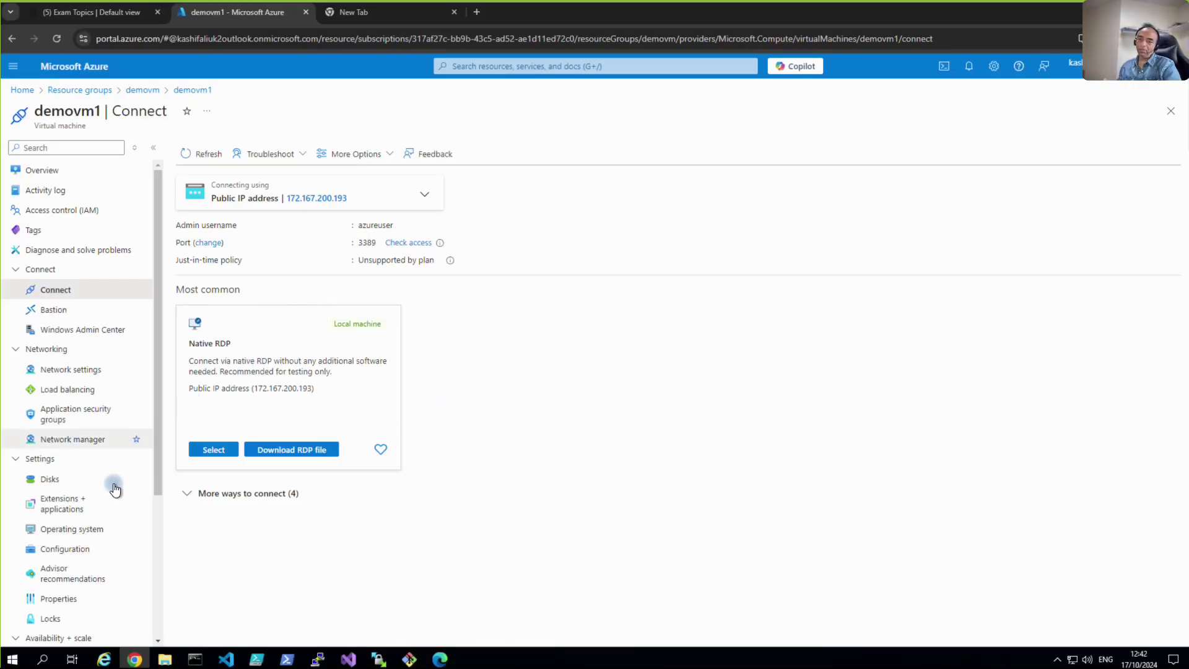
pyautogui.click(74, 142)
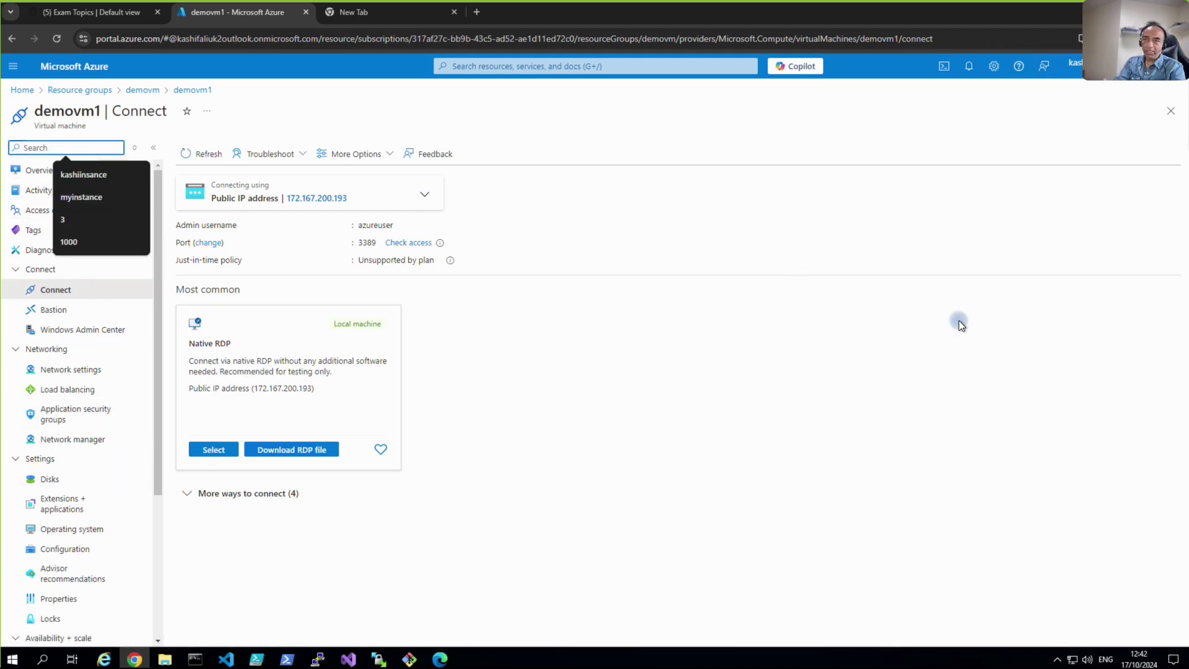
pyautogui.write('size')
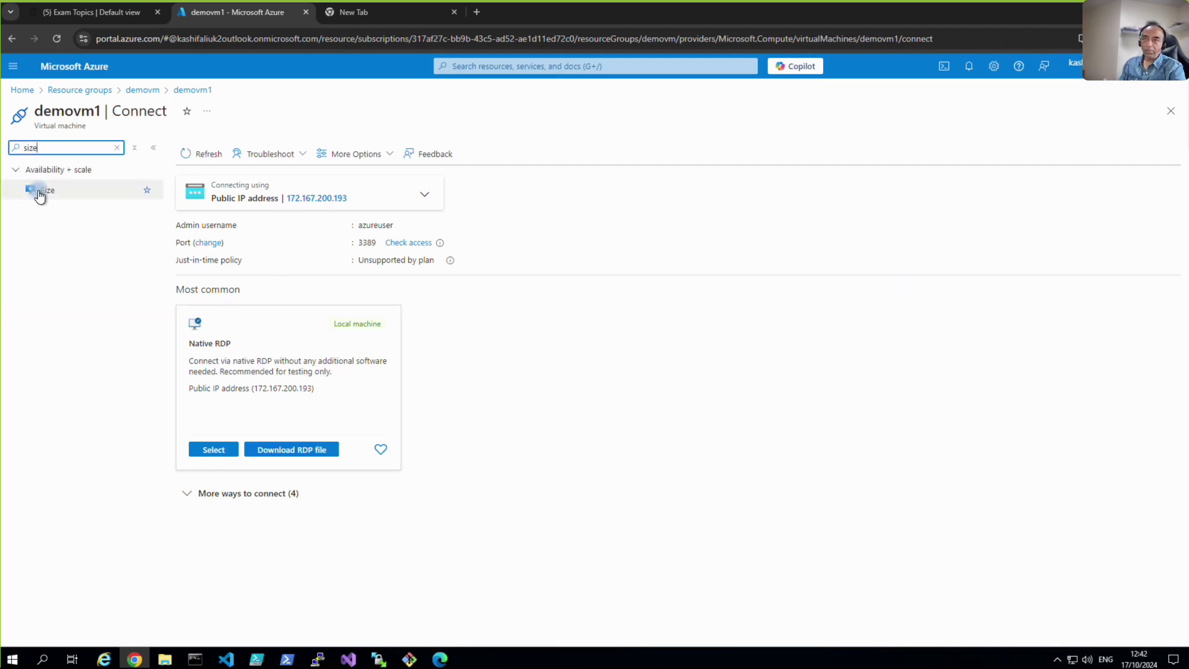
pyautogui.click(39, 194)
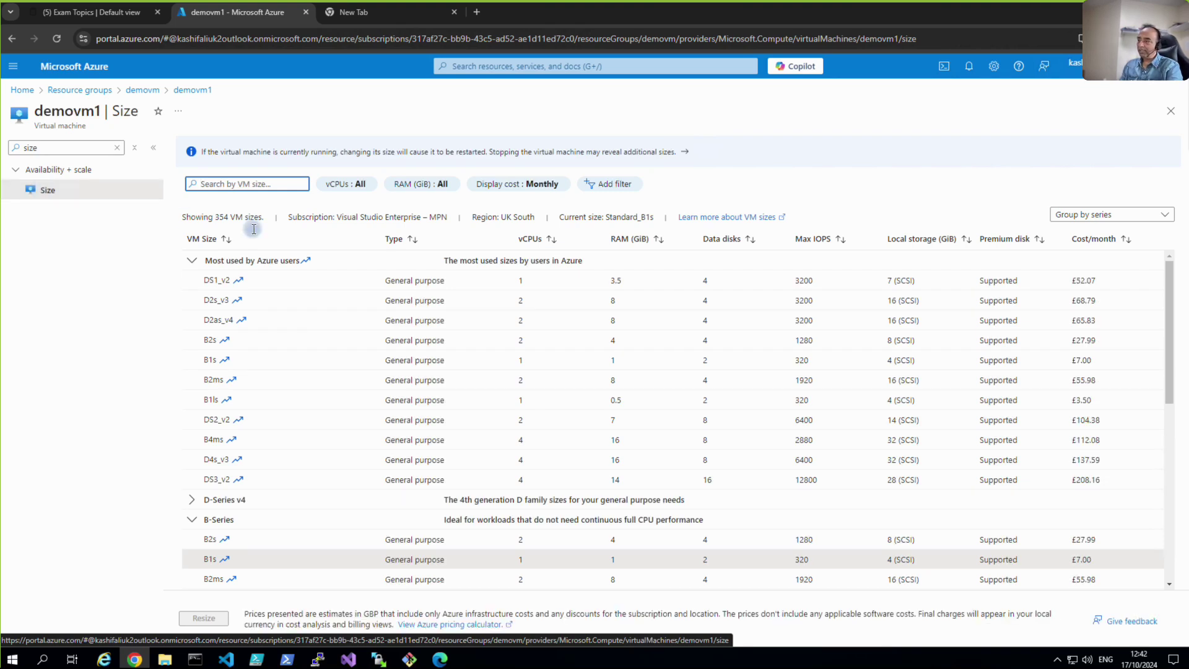
# Step: Resize demovm1 to the B-Series size B2s, confirm the restart, and check the portal notifications for the resize
pyautogui.scroll(-2, 396, 442)
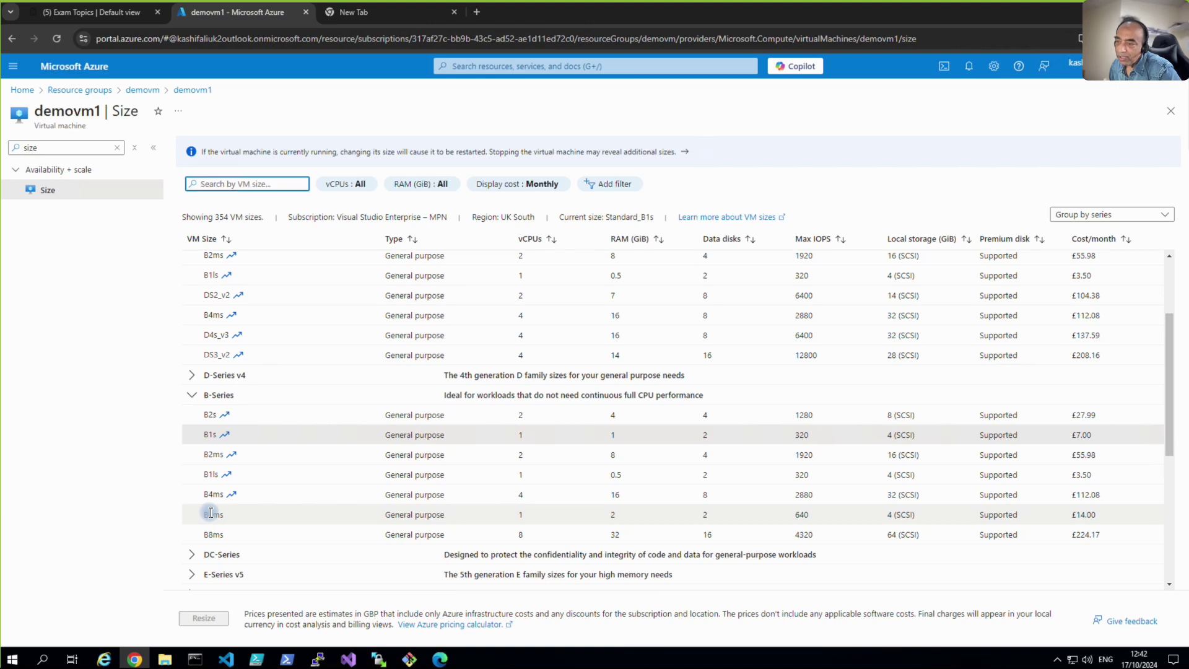
pyautogui.click(211, 417)
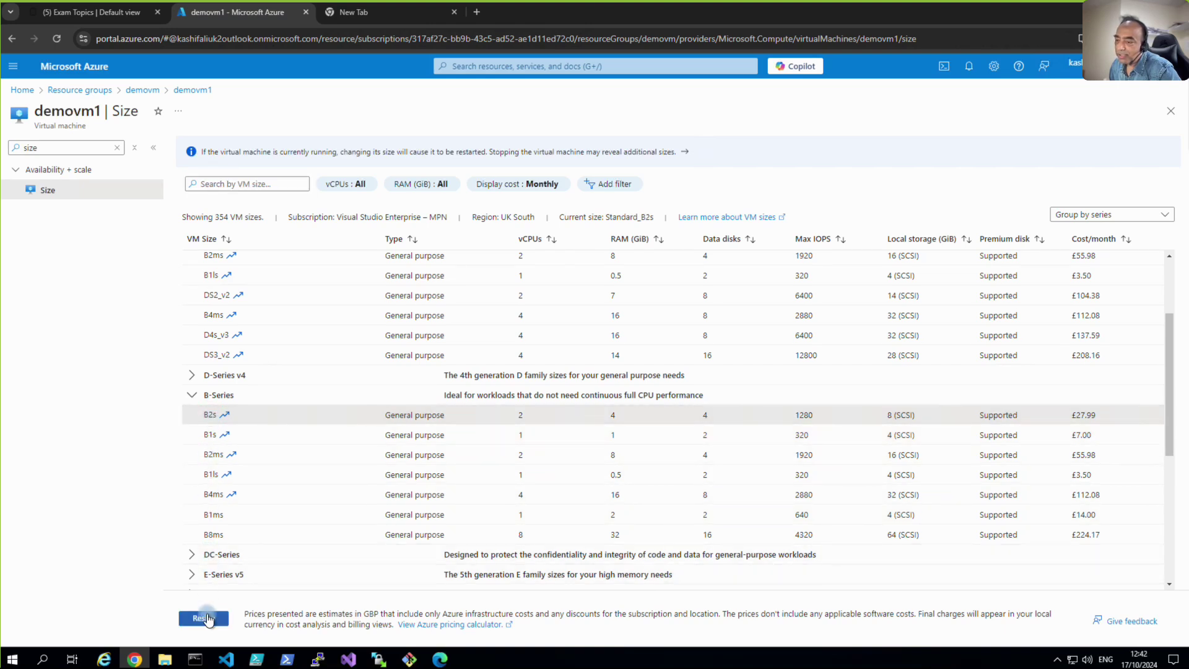
pyautogui.click(193, 498)
pyautogui.click(204, 618)
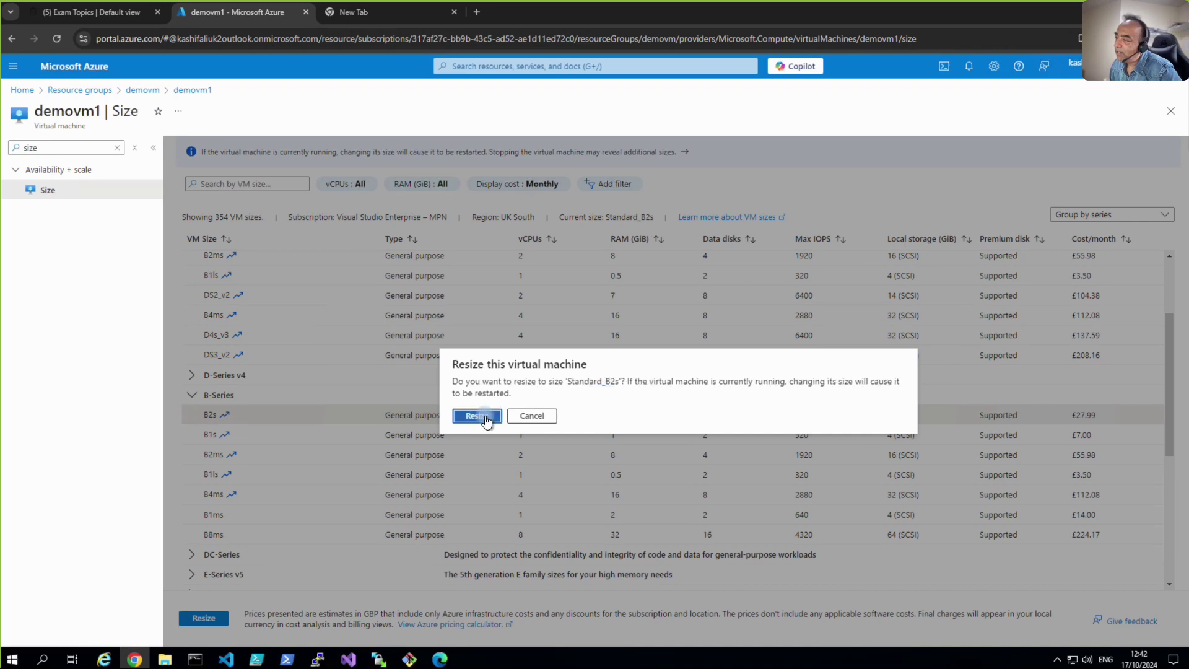
pyautogui.click(483, 415)
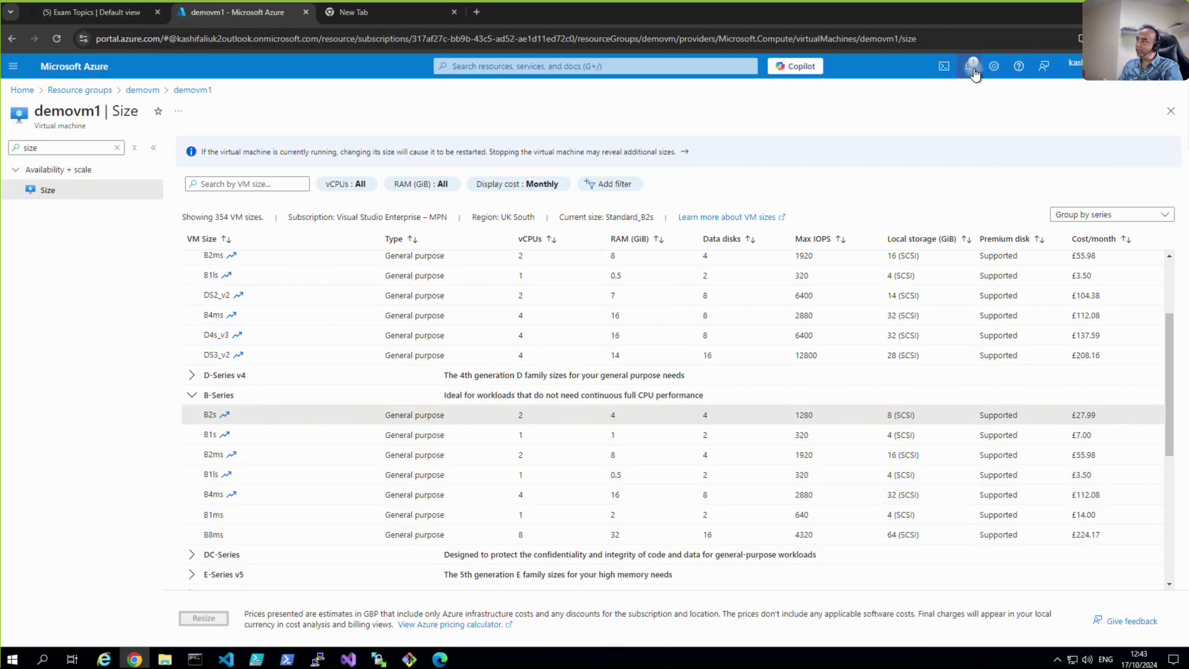
pyautogui.click(972, 67)
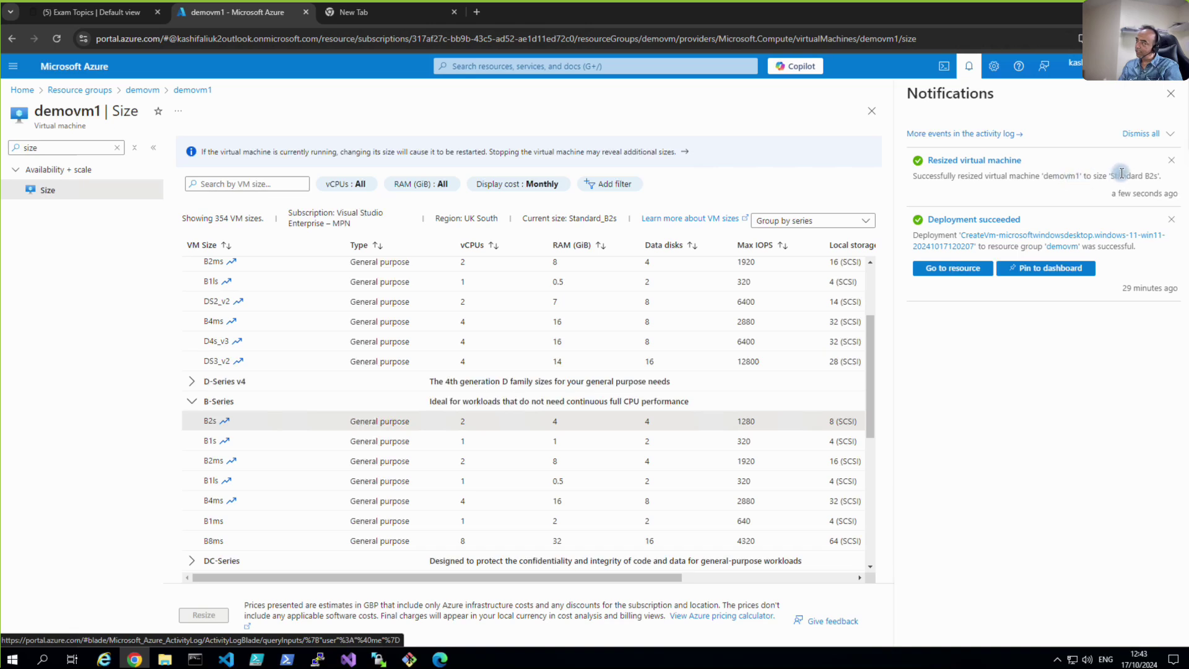
# Step: Check the new size in the resize notification, clear the settings search and examine the size shown on demovm1's Overview page
pyautogui.moveTo(1147, 176); pyautogui.dragTo(1154, 176)
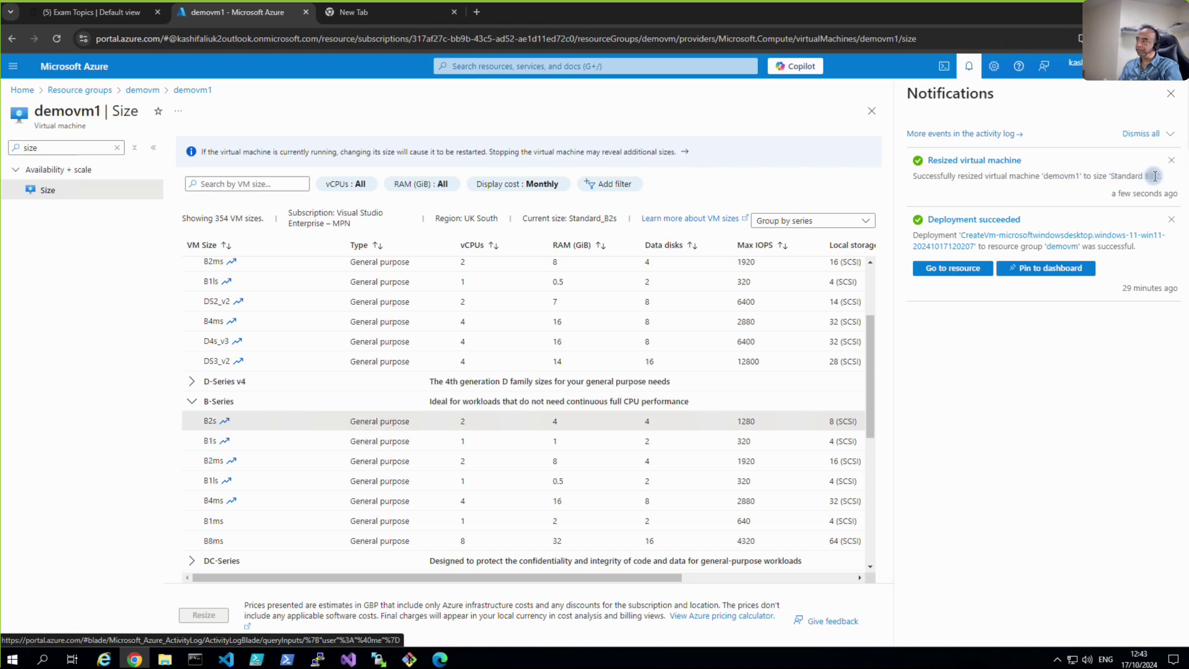
pyautogui.click(1084, 185)
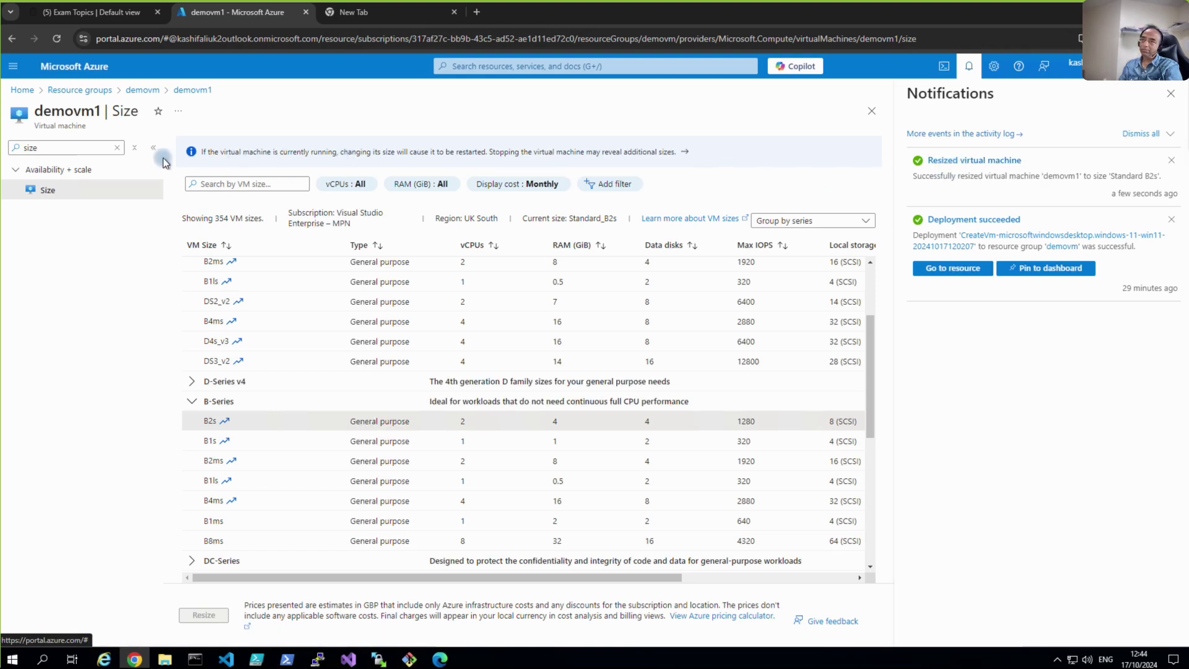
pyautogui.click(119, 154)
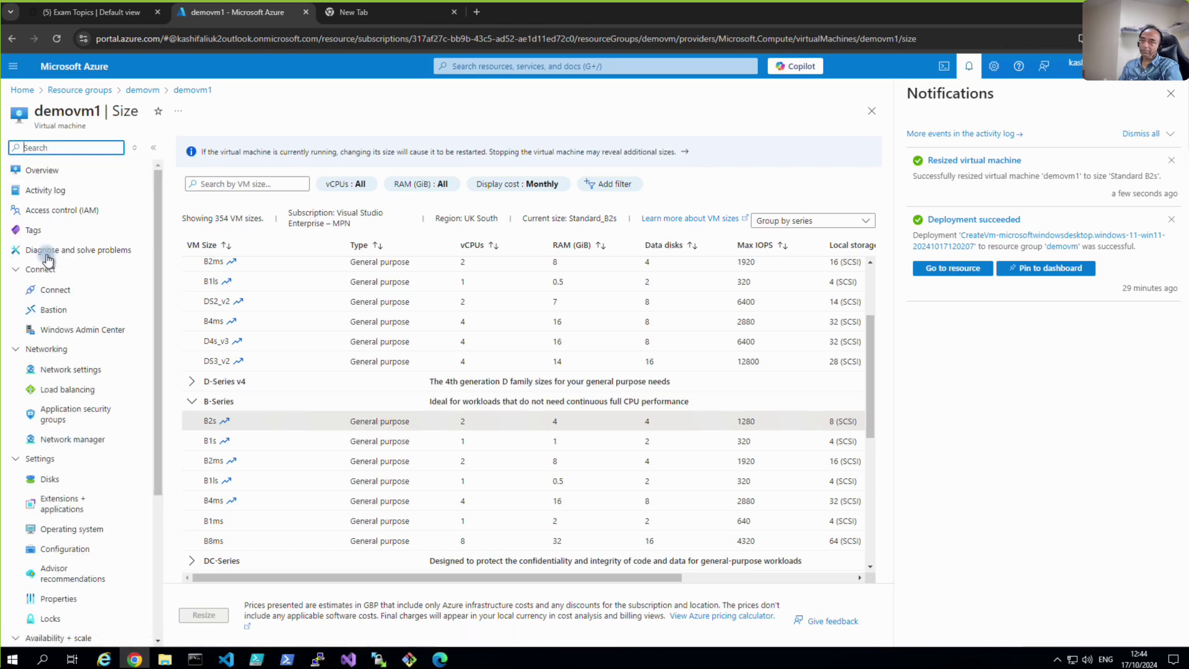
pyautogui.click(42, 176)
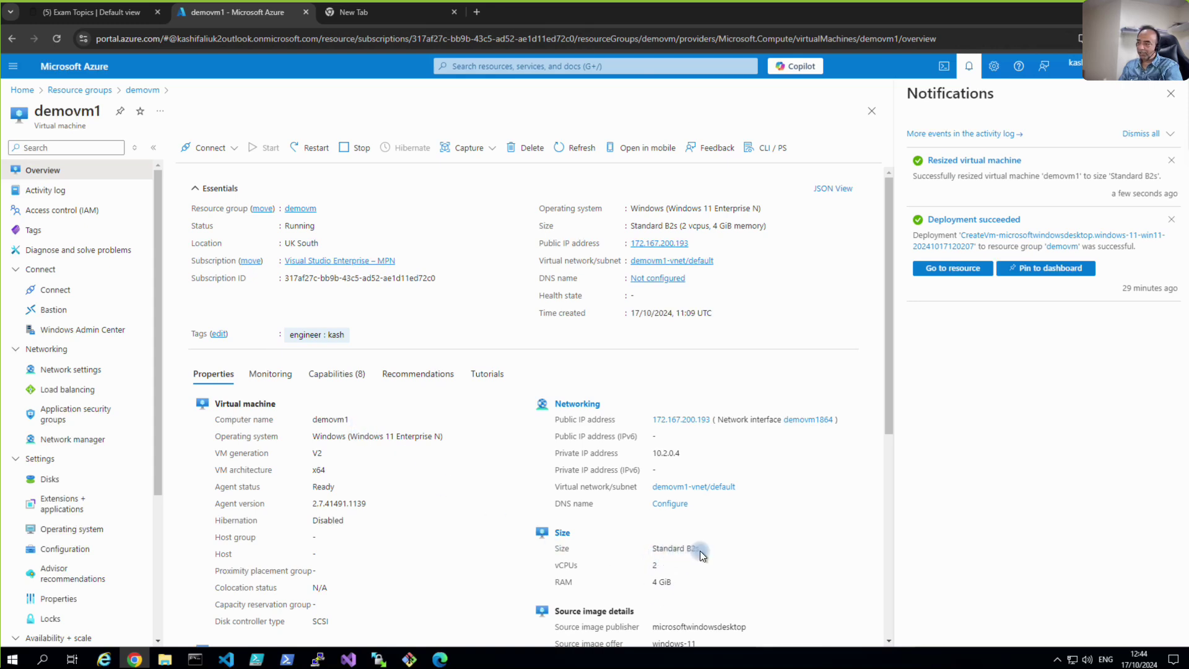
pyautogui.moveTo(675, 551); pyautogui.dragTo(652, 550)
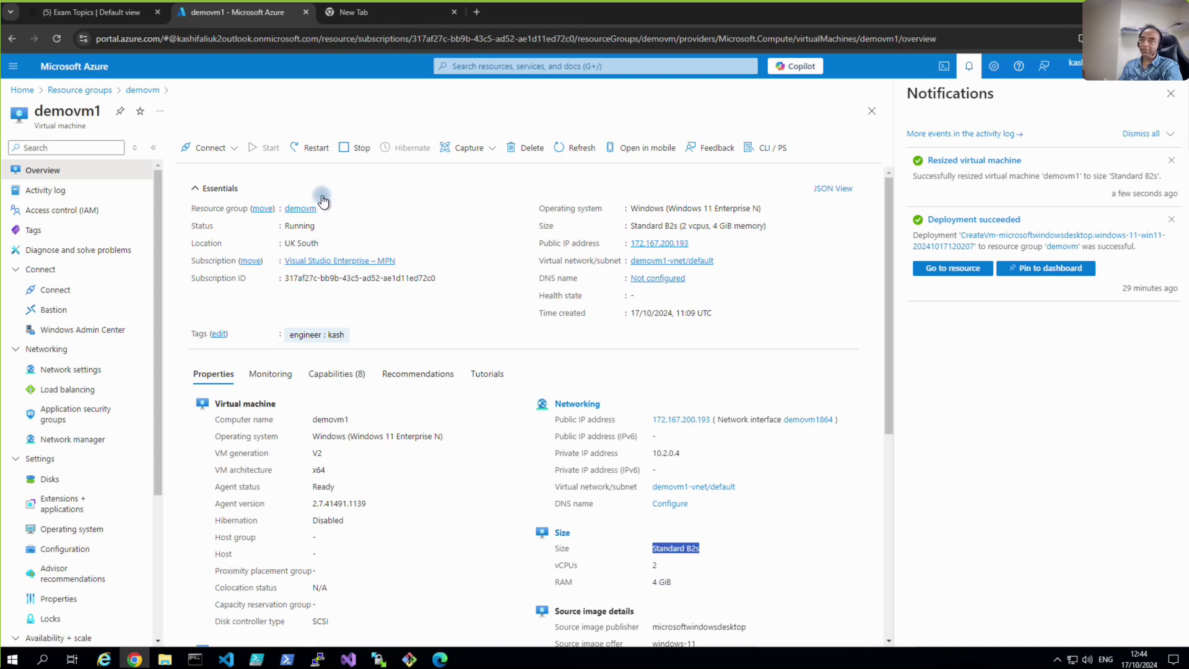
# Step: Download the native RDP file from demovm1's Connect page and open it to start the connection
pyautogui.click(232, 148)
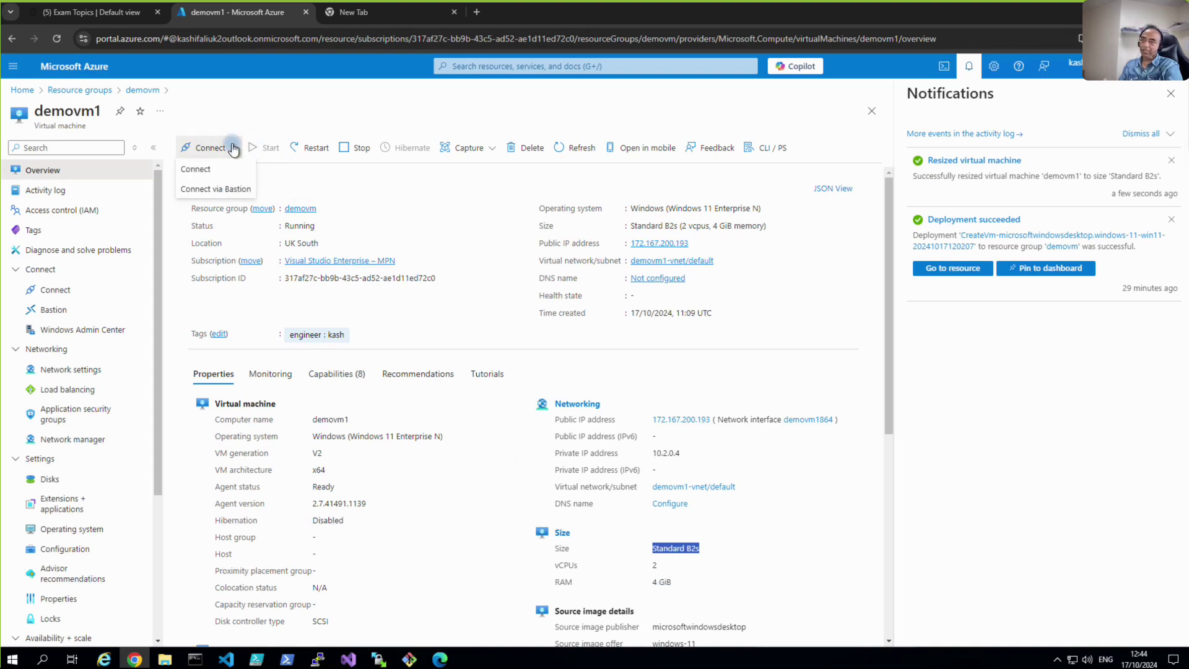
pyautogui.click(299, 161)
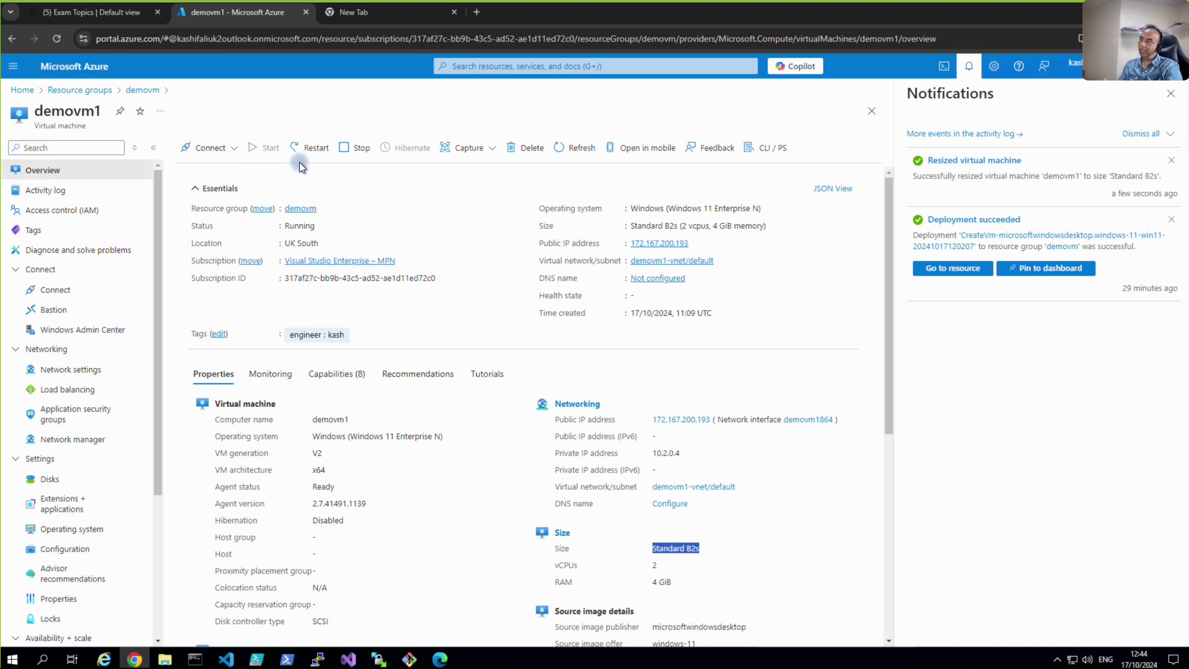
pyautogui.click(1164, 100)
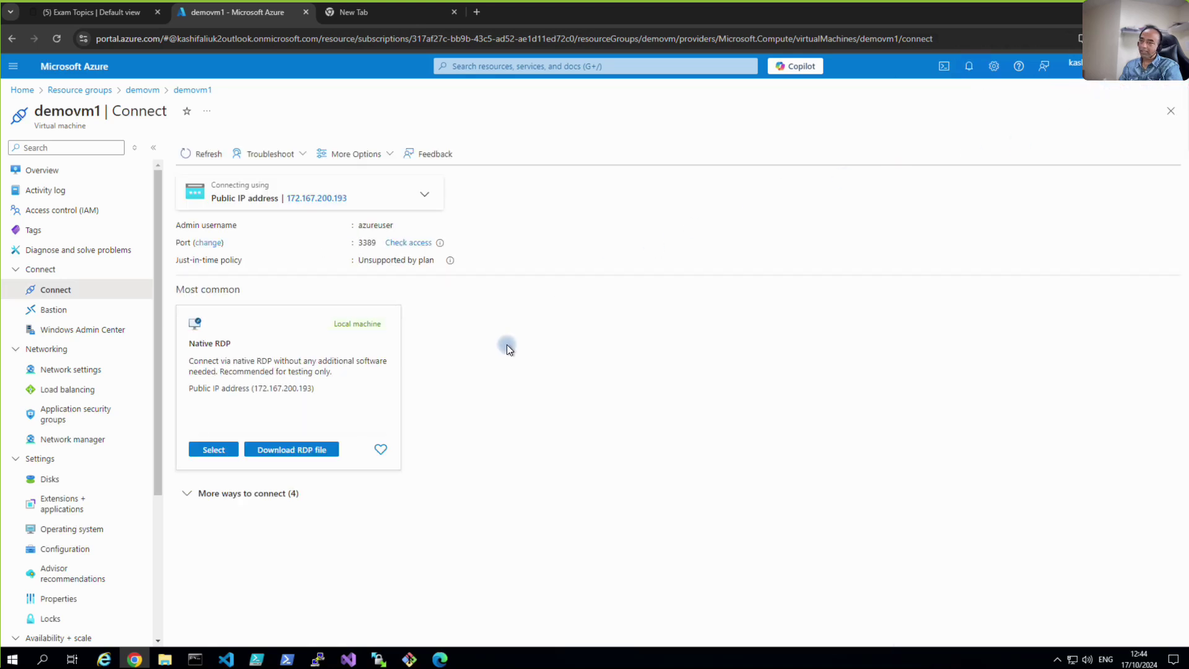
pyautogui.click(299, 450)
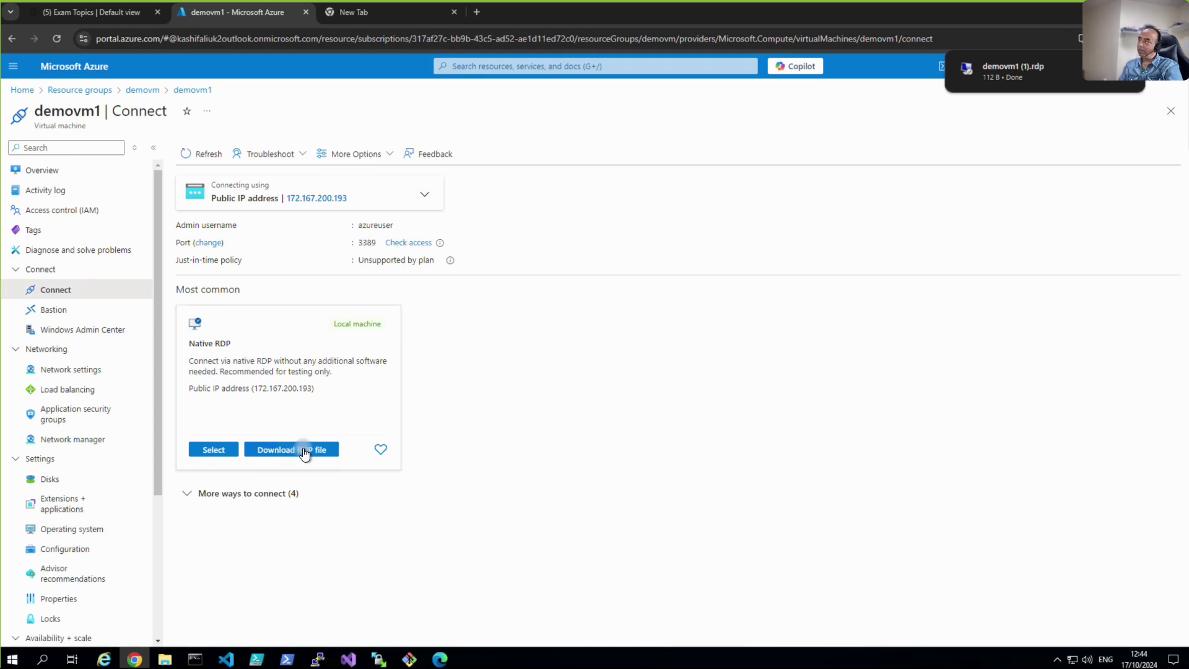
pyautogui.click(1015, 64)
pyautogui.click(659, 396)
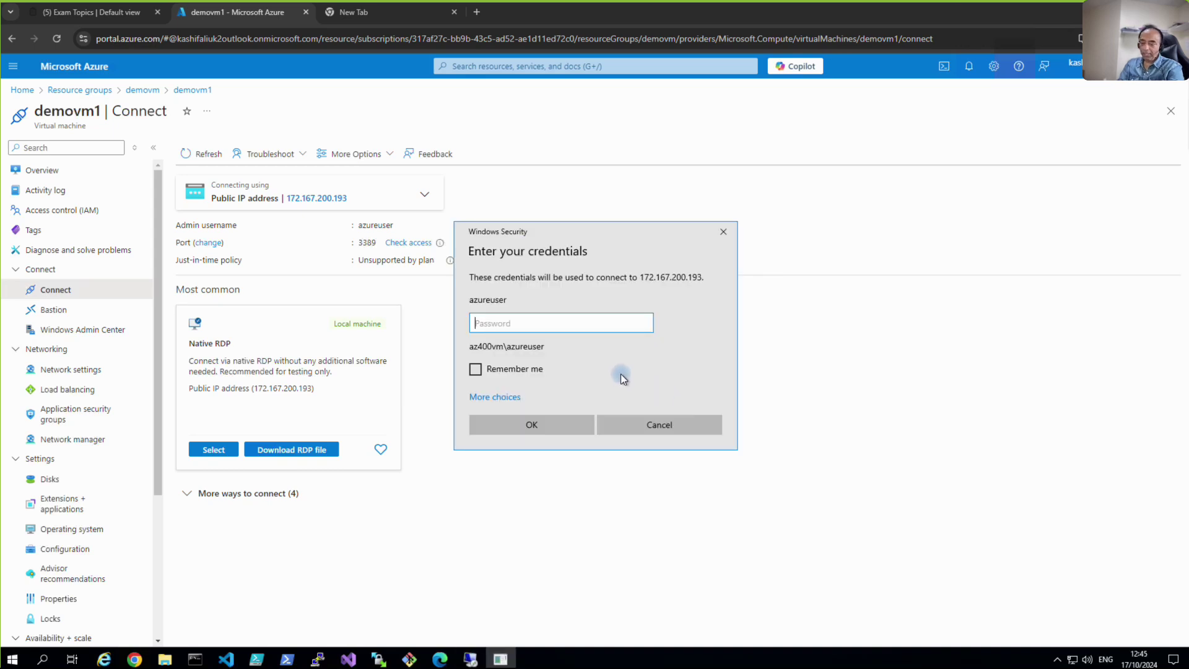
pyautogui.write('•••••••••')
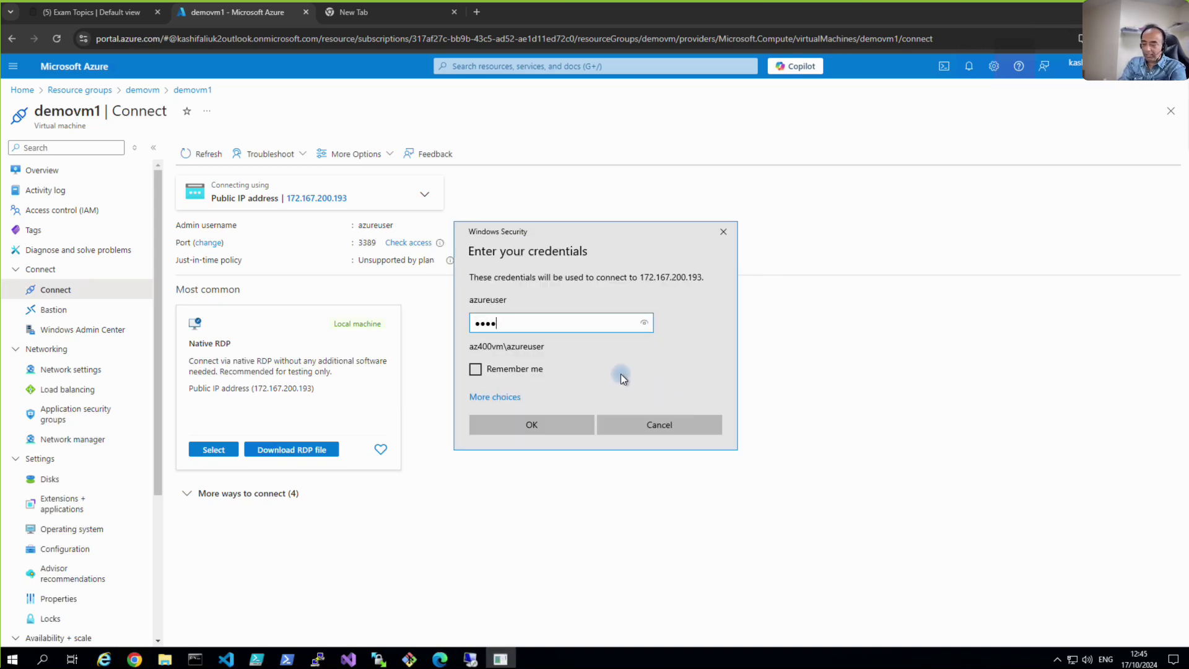
pyautogui.write('•••')
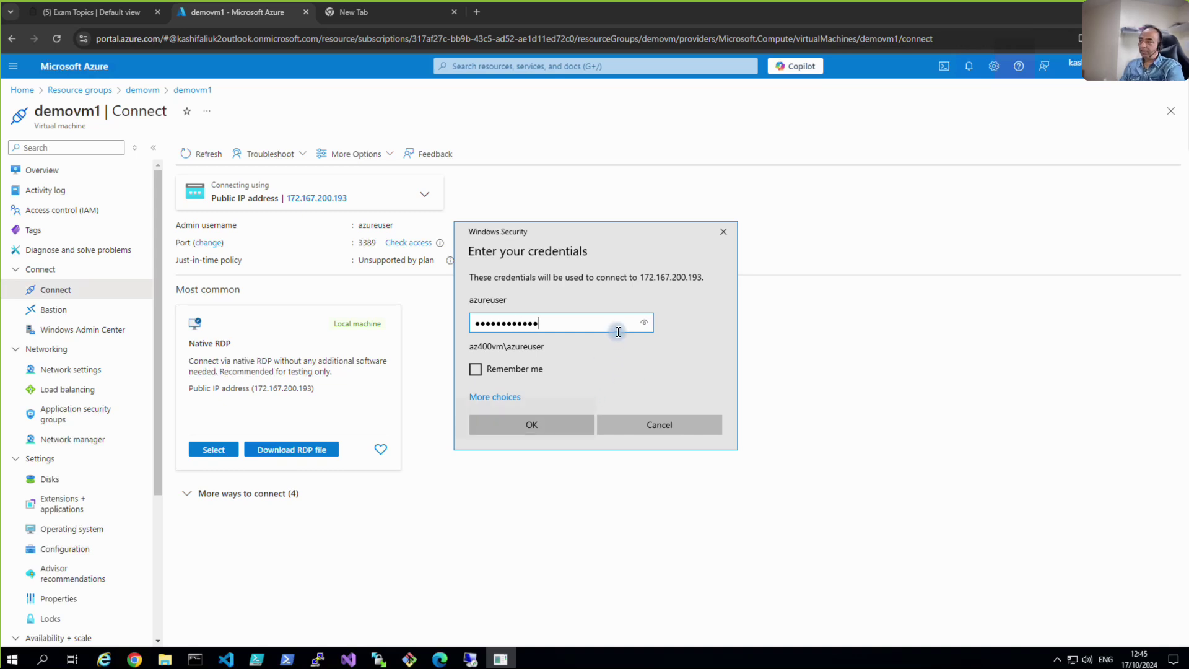
pyautogui.press('BackSpace')
pyautogui.press('BackSpace')
pyautogui.press('BackSpace')
pyautogui.press('BackSpace')
pyautogui.press('BackSpace')
pyautogui.press('BackSpace')
pyautogui.press('BackSpace')
pyautogui.press('BackSpace')
pyautogui.press('BackSpace')
pyautogui.press('BackSpace')
pyautogui.press('BackSpace')
pyautogui.press('BackSpace')
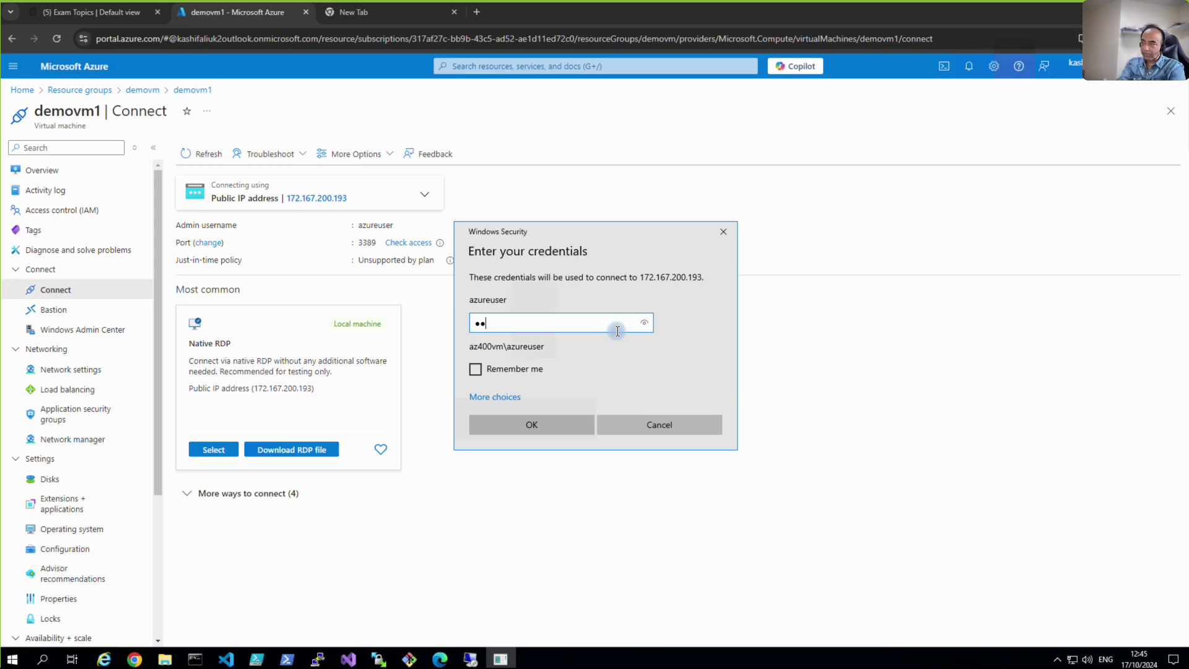
# Step: Enter the azureuser account password and accept the untrusted certificate to connect to demovm1
pyautogui.write('•••••••••••')
pyautogui.press('Return')
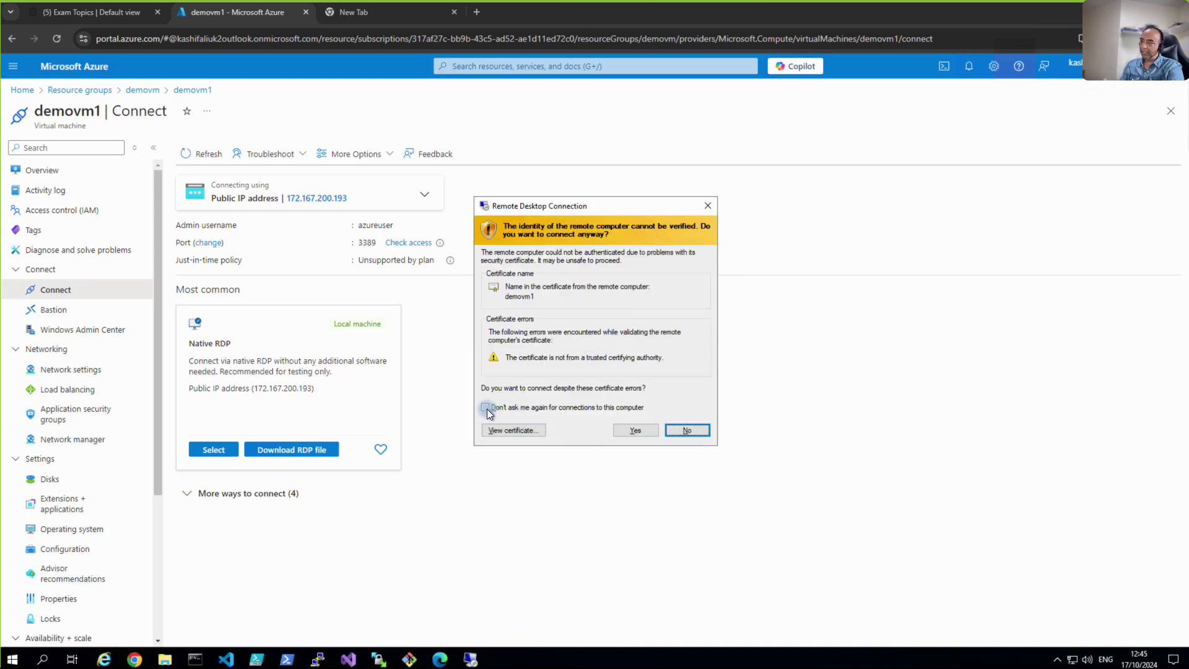
pyautogui.click(634, 430)
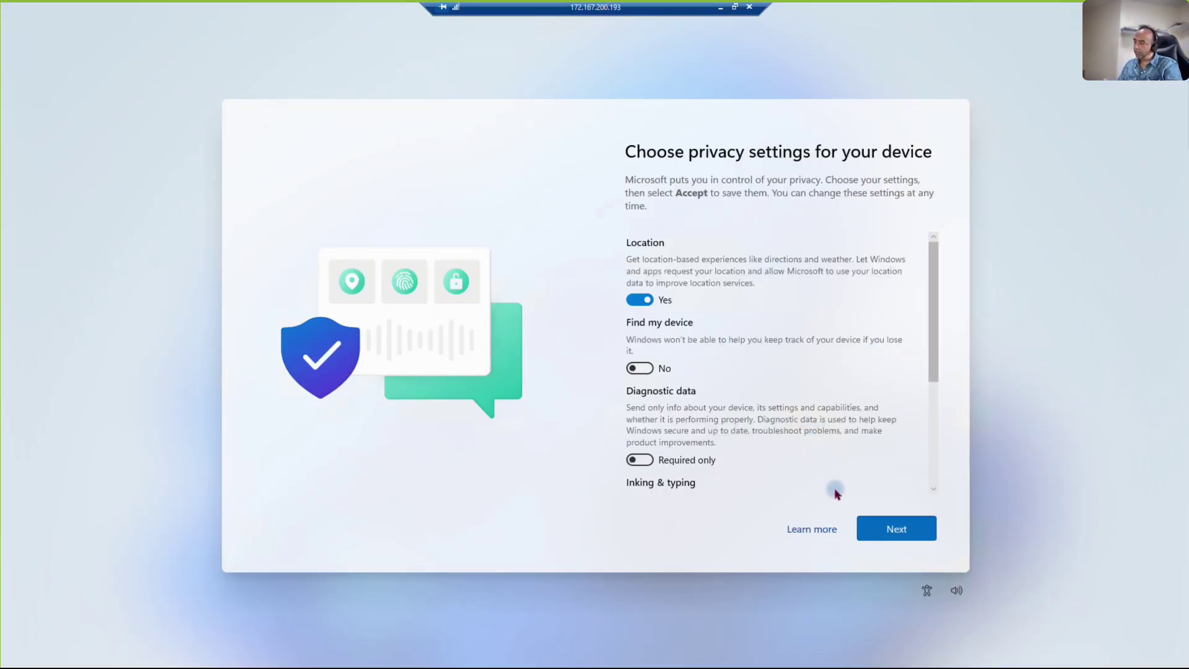
# Step: Accept the default Windows privacy settings on the remote machine to reach its desktop
pyautogui.click(882, 534)
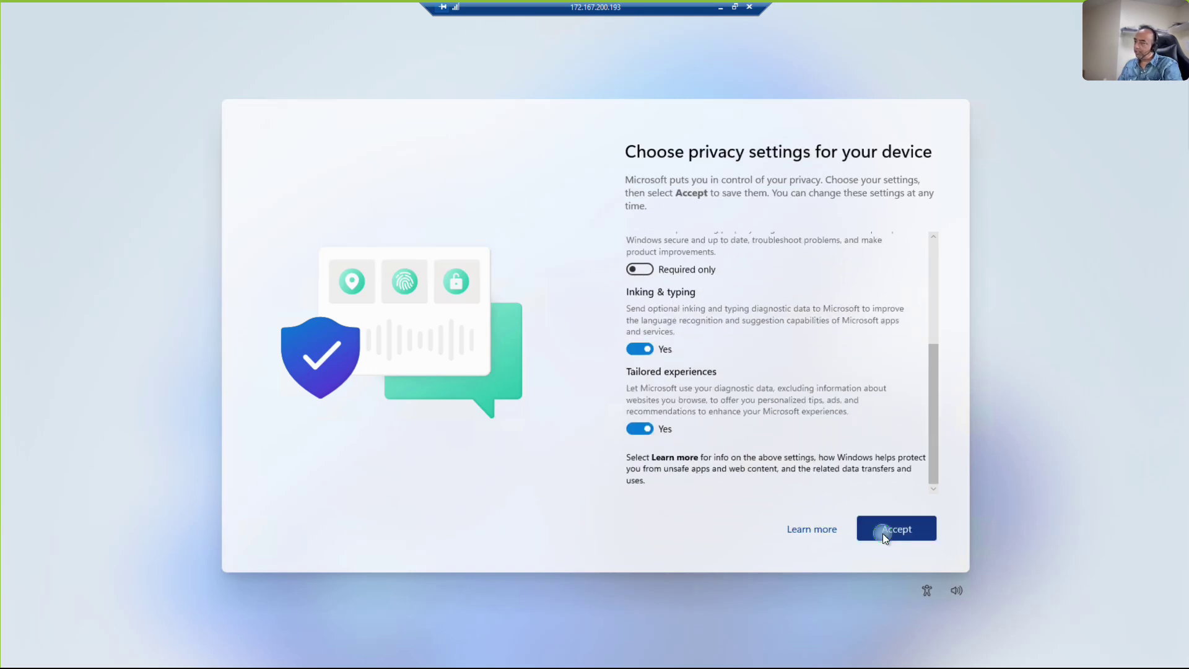
pyautogui.click(883, 534)
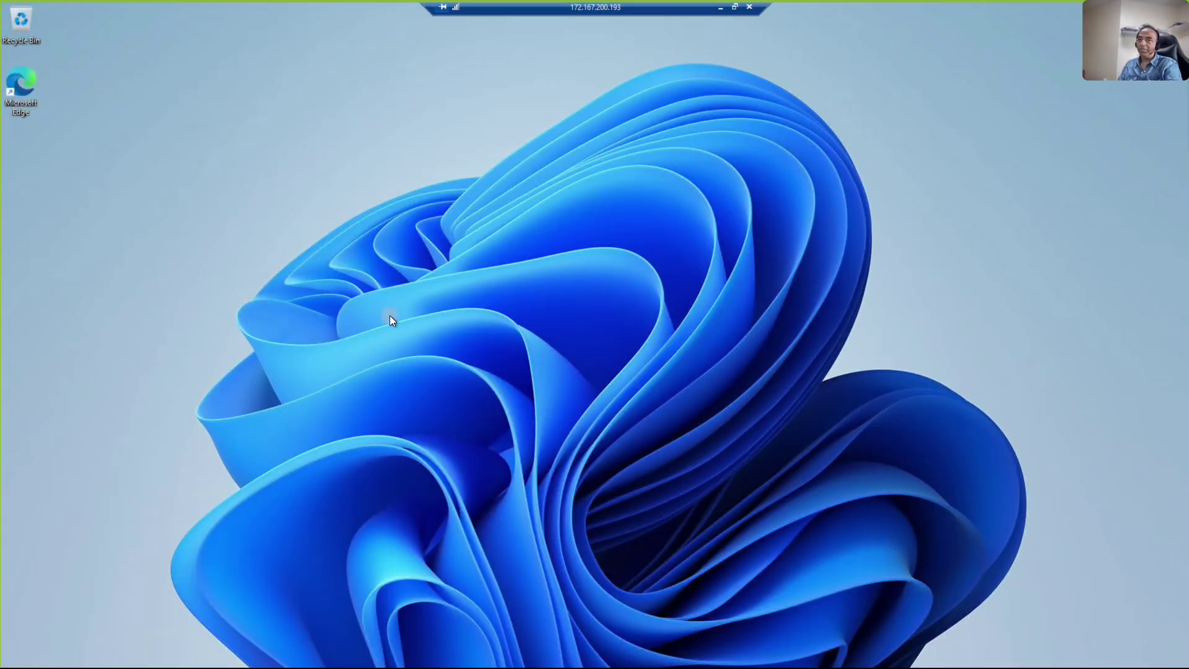
pyautogui.press('super')
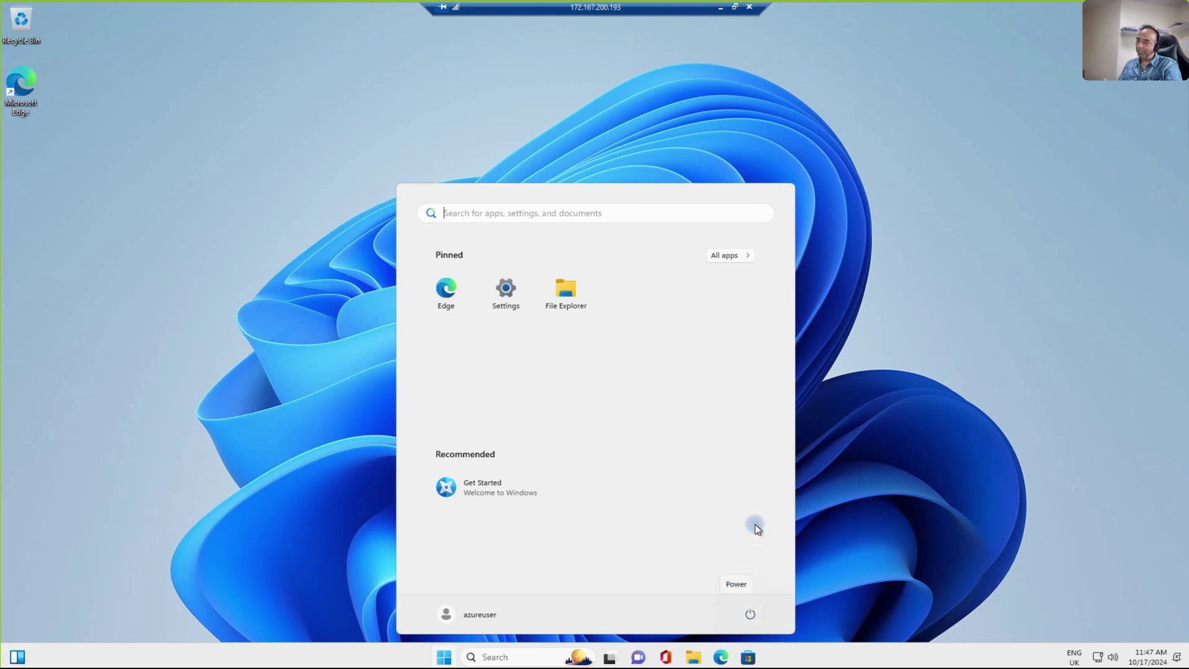
pyautogui.click(931, 456)
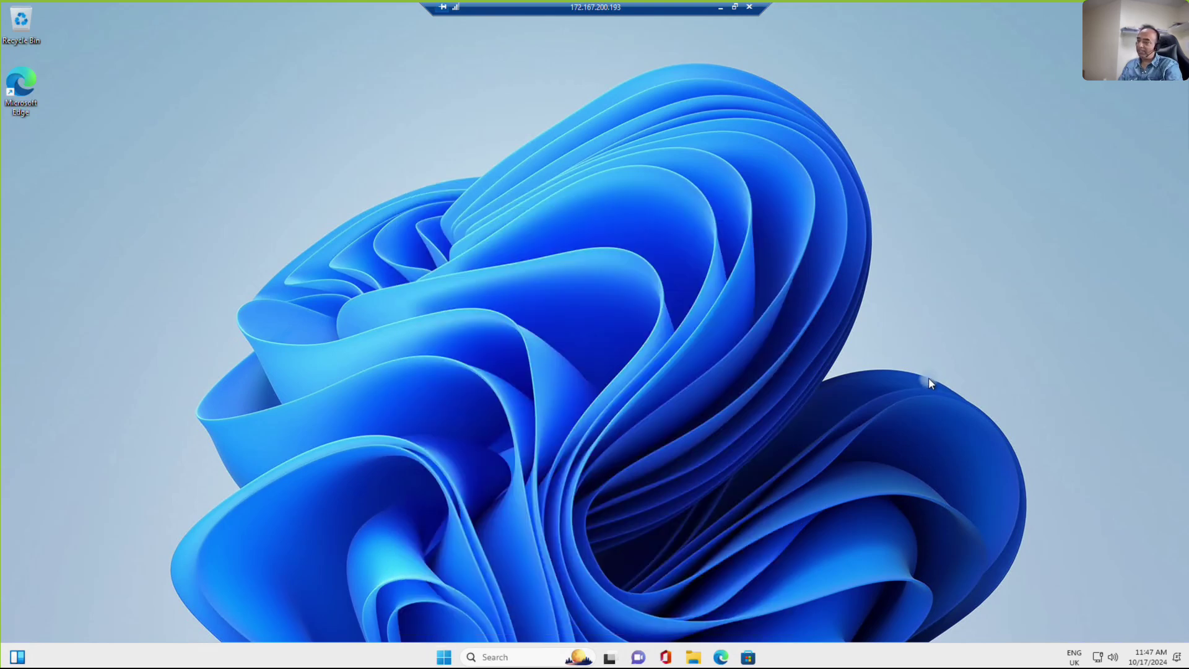
# Step: Open Command Prompt on the remote machine and run ipconfig to check its network configuration
pyautogui.moveTo(197, 663)
pyautogui.click(439, 659)
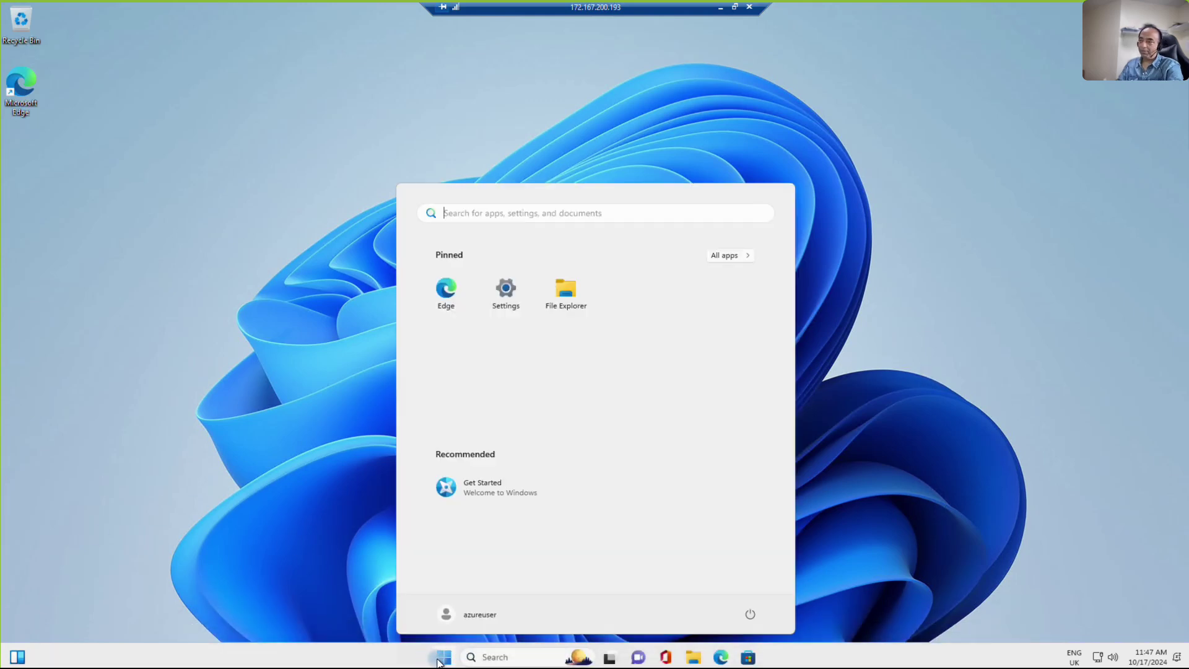
pyautogui.write('cmd')
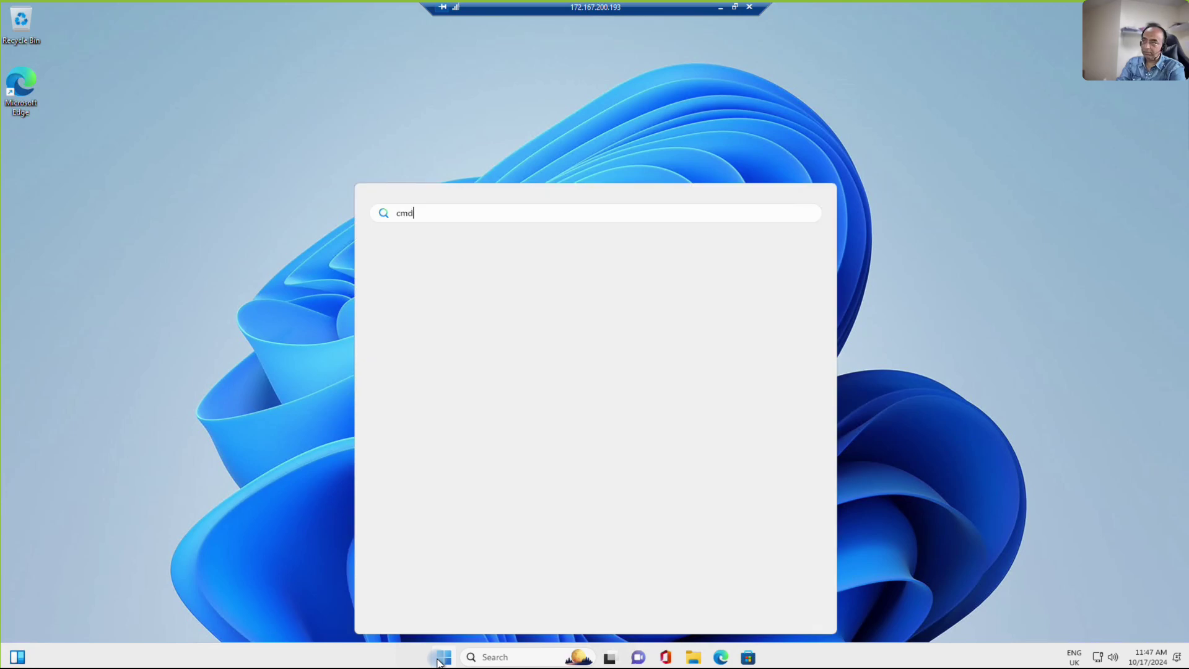
pyautogui.moveTo(437, 660)
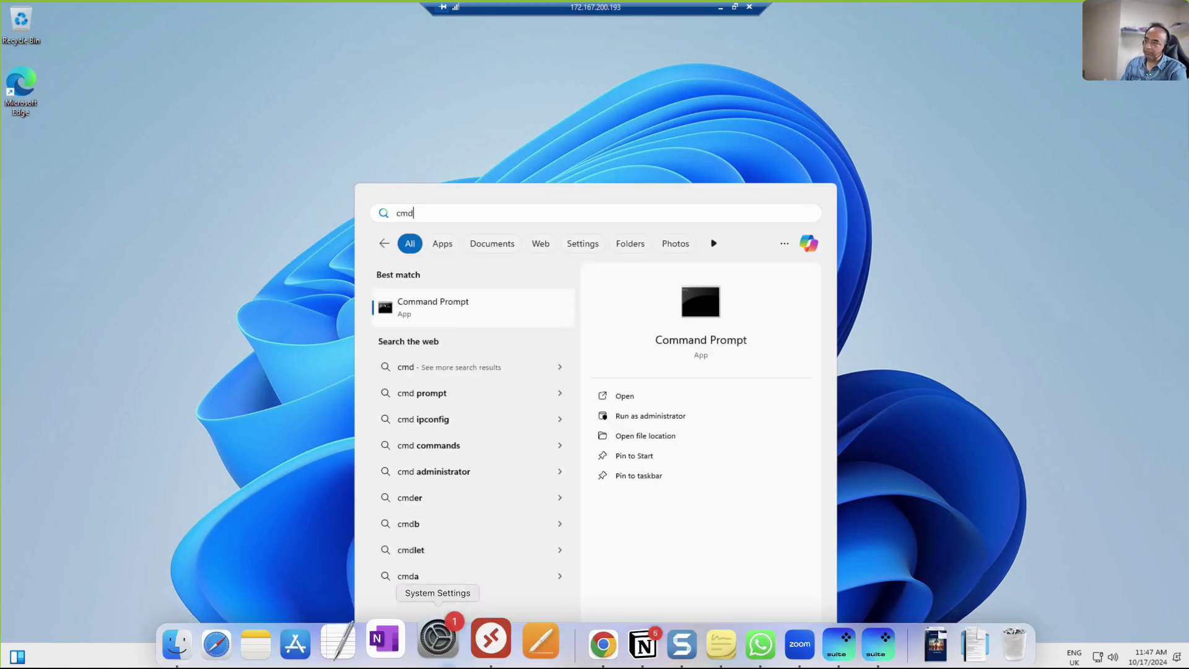
pyautogui.click(700, 311)
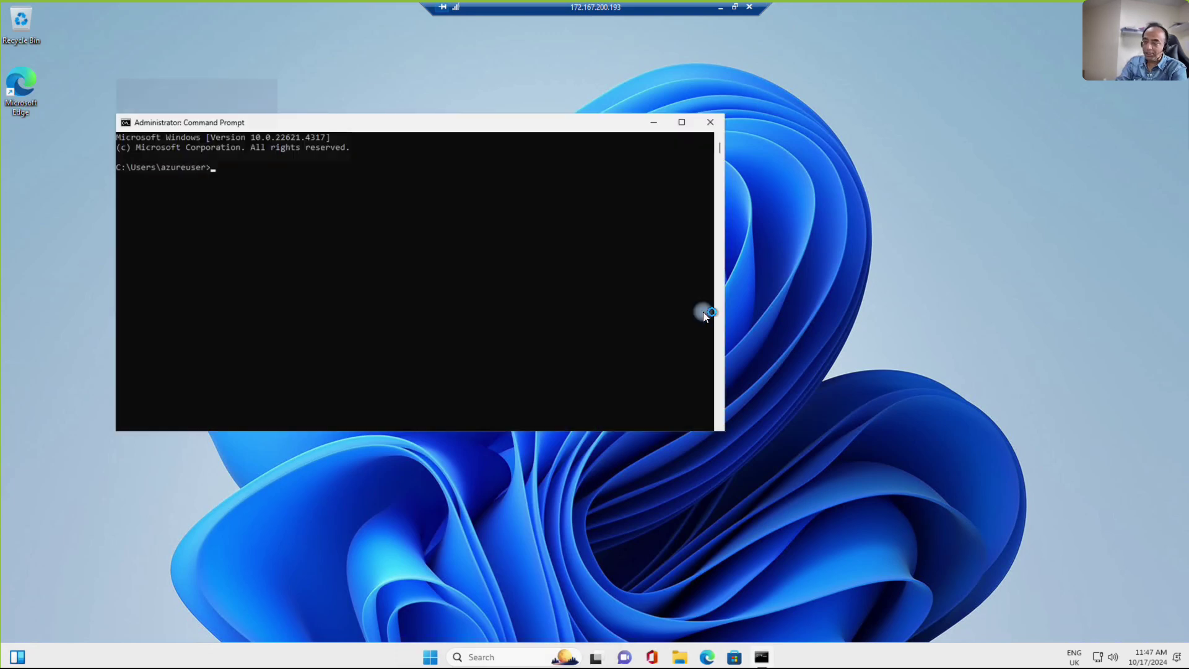
pyautogui.write('ipconfig')
pyautogui.press('Return')
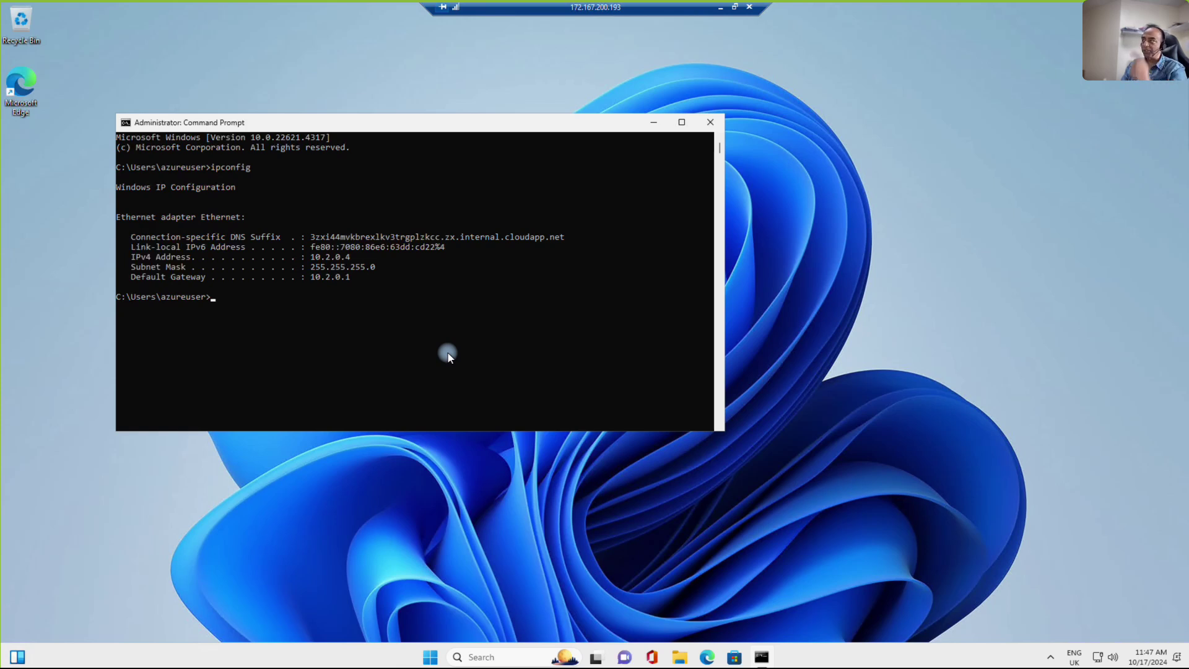
# Step: Minimize the remote desktop session and open the demovm resource group from demovm1's Overview page
pyautogui.click(723, 8)
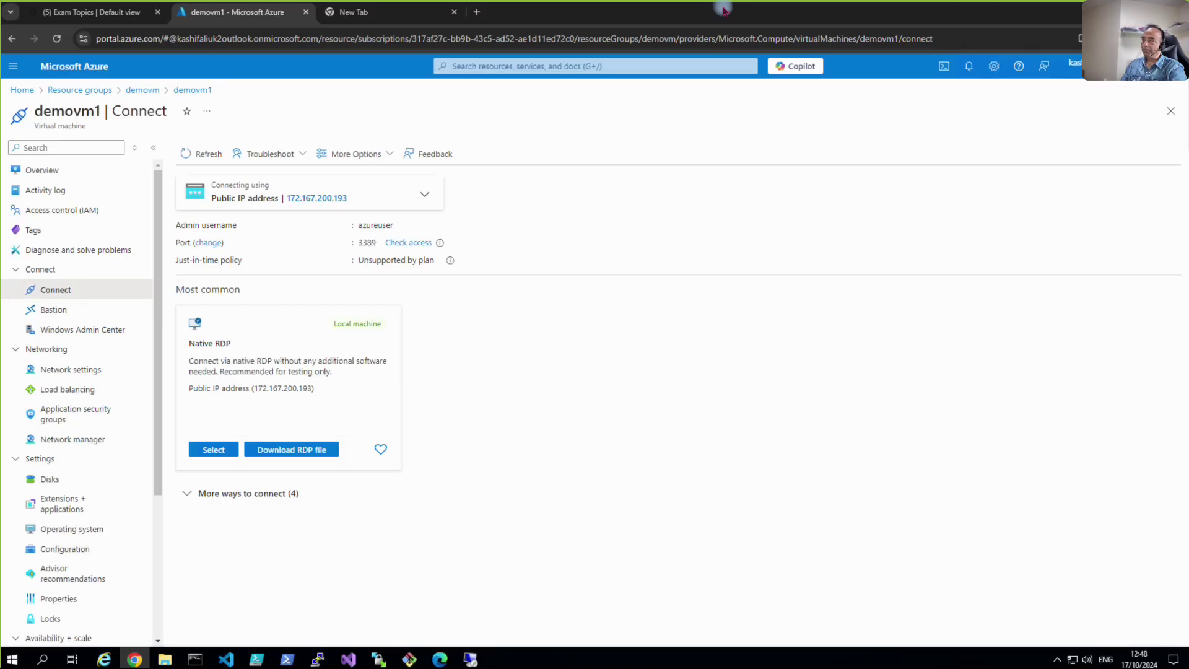
pyautogui.click(52, 173)
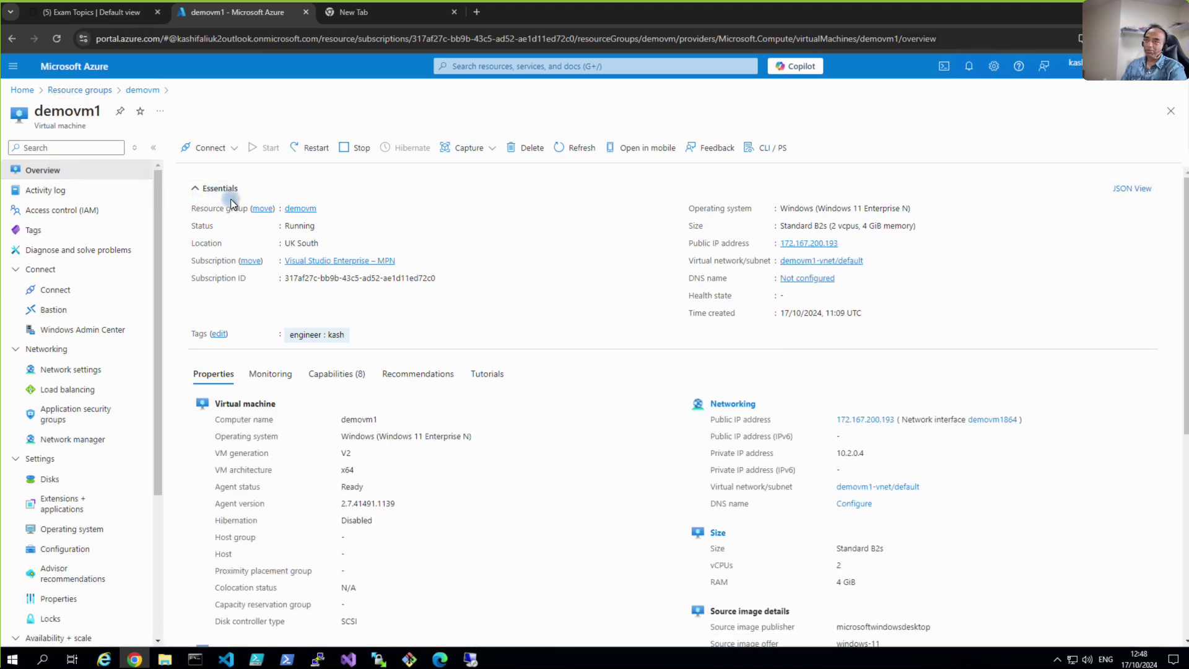
pyautogui.click(300, 209)
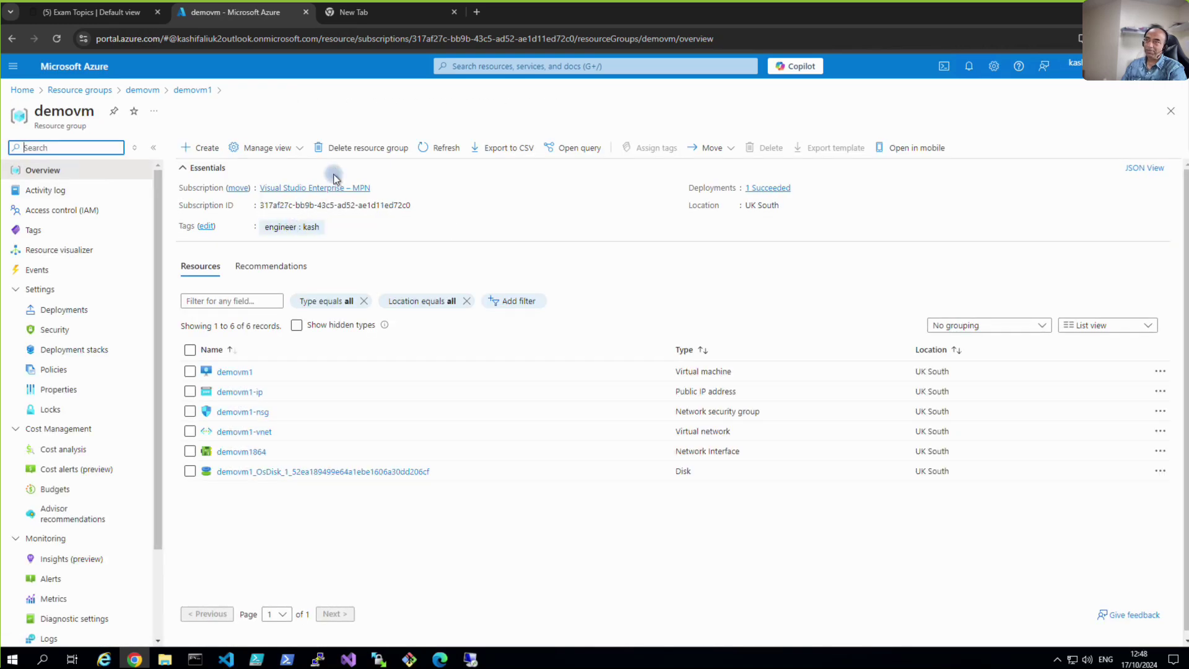
# Step: Start deleting the demovm resource group with force delete applied for virtual machines, and copy its name for the confirmation
pyautogui.click(357, 150)
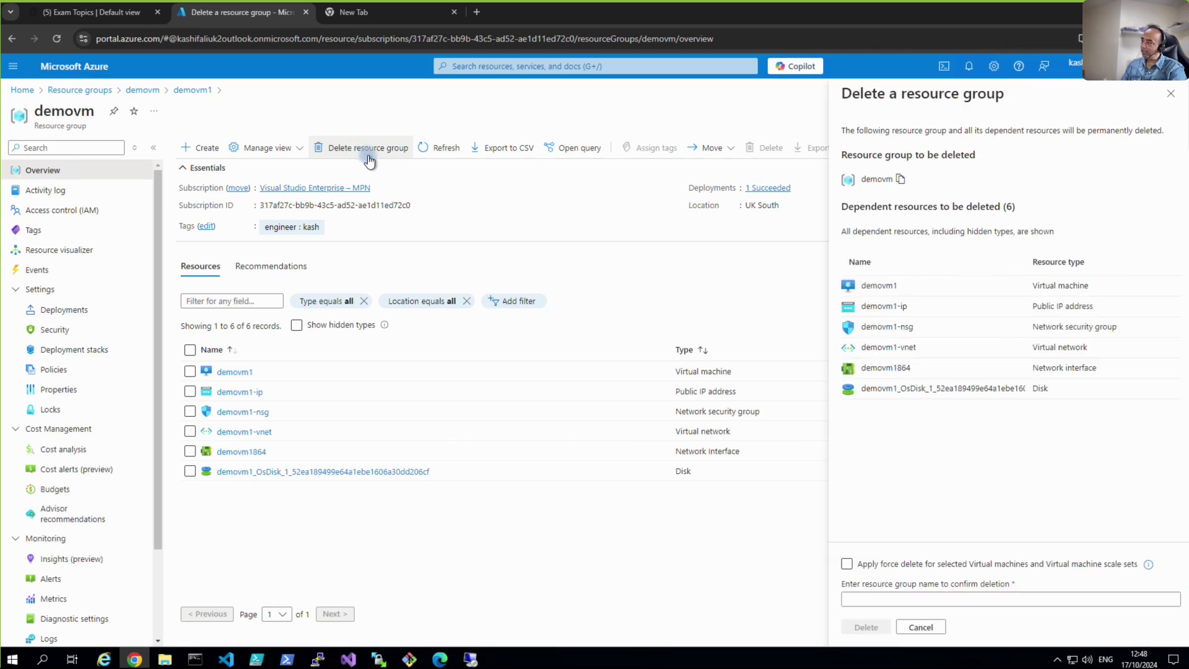
pyautogui.click(848, 565)
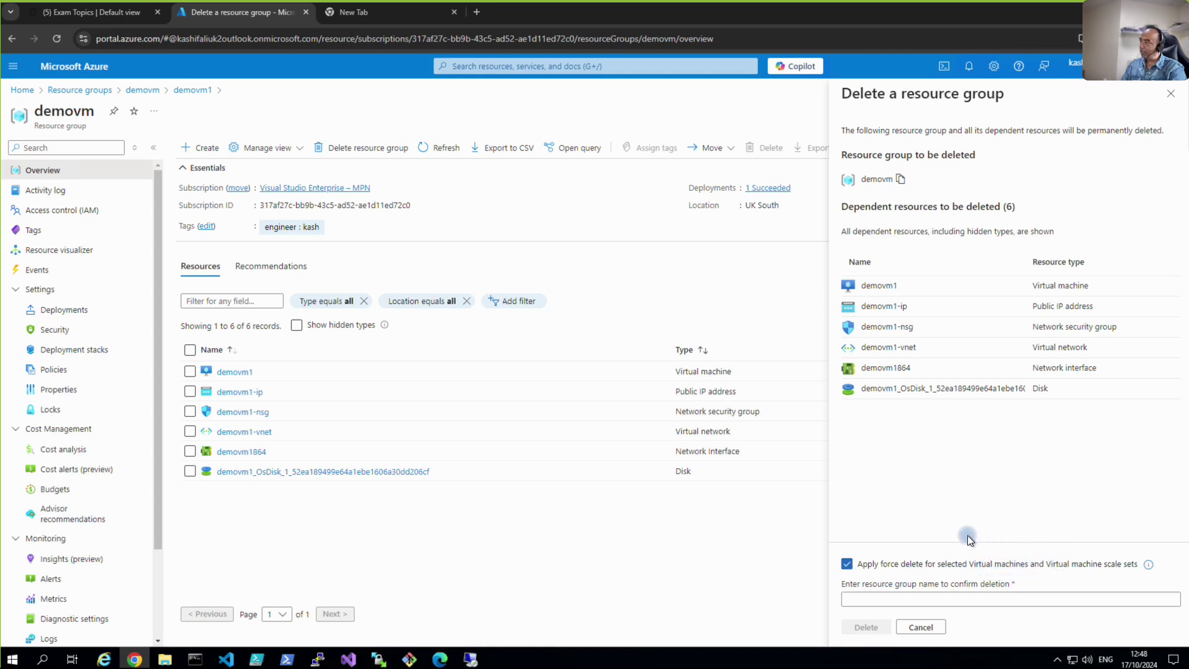
pyautogui.click(901, 180)
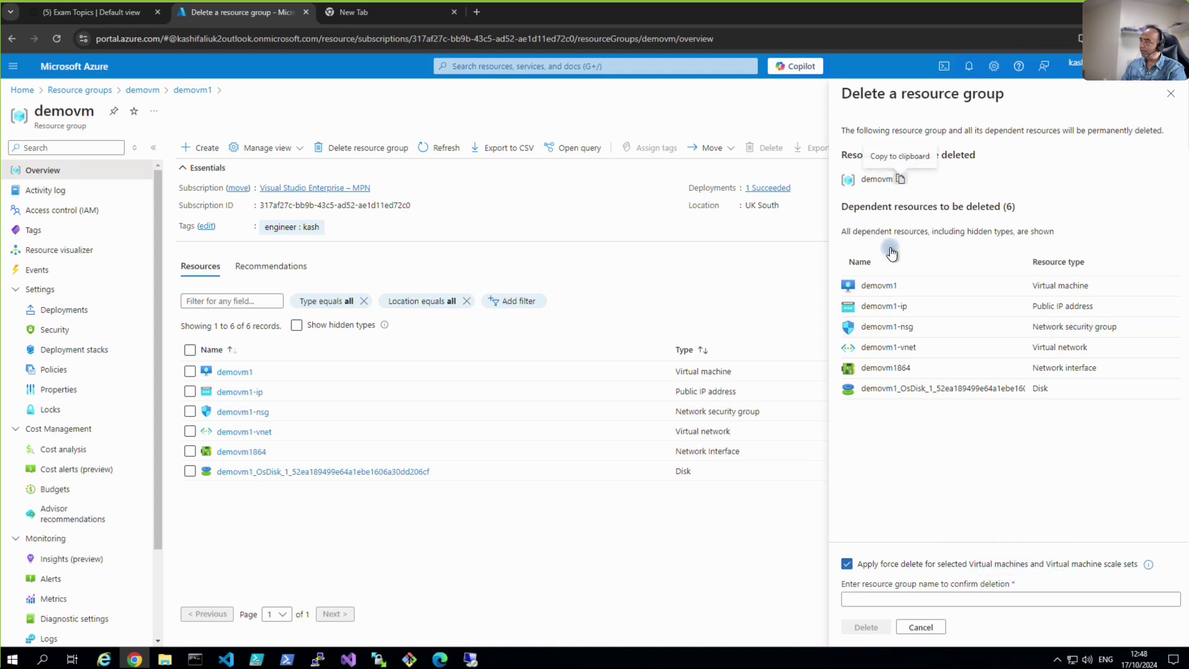
pyautogui.click(912, 597)
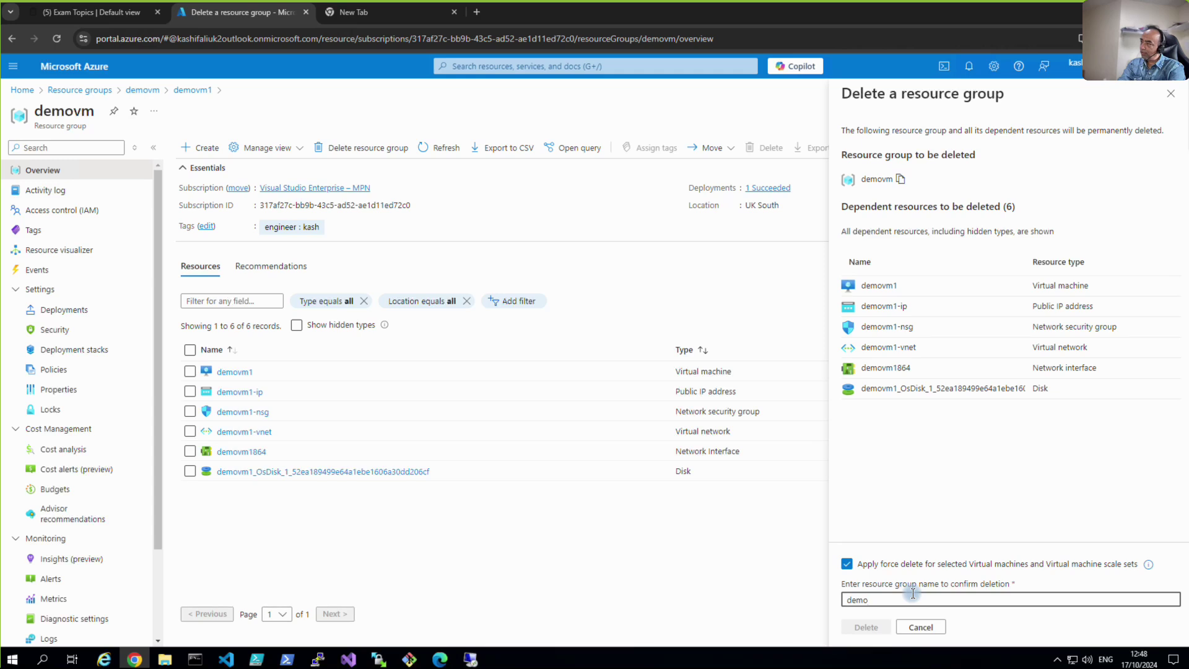
pyautogui.write('demovm')
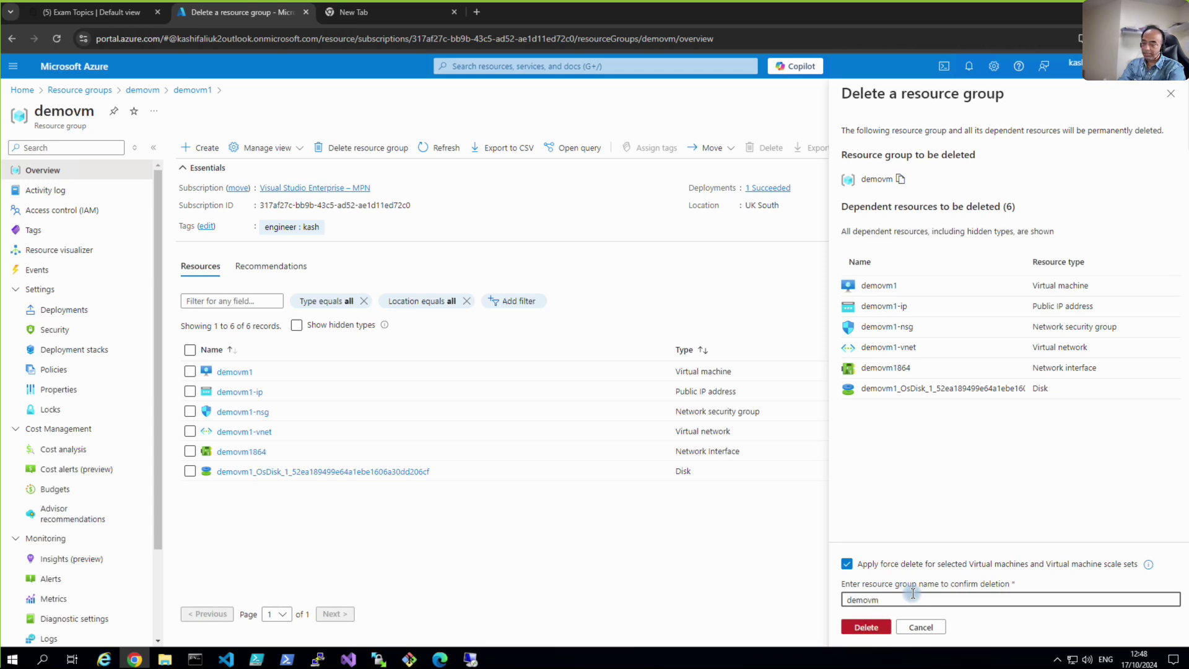
pyautogui.write('1')
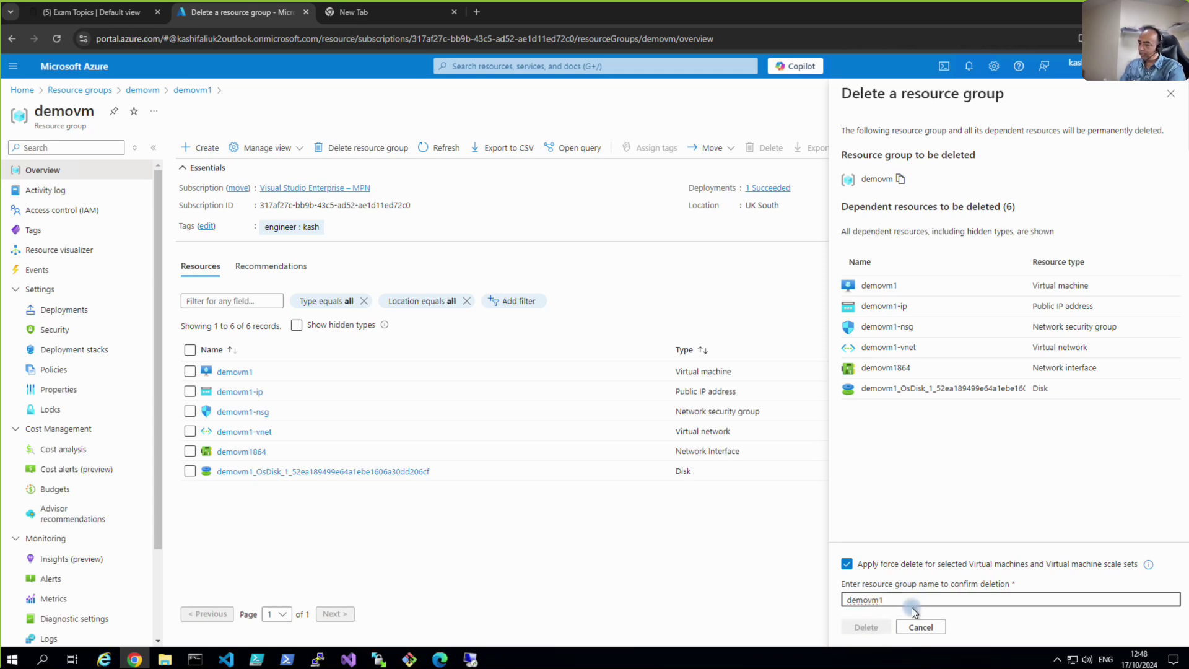
pyautogui.press('BackSpace')
pyautogui.press('BackSpace')
pyautogui.press('BackSpace')
pyautogui.press('BackSpace')
pyautogui.press('BackSpace')
pyautogui.press('BackSpace')
pyautogui.press('BackSpace')
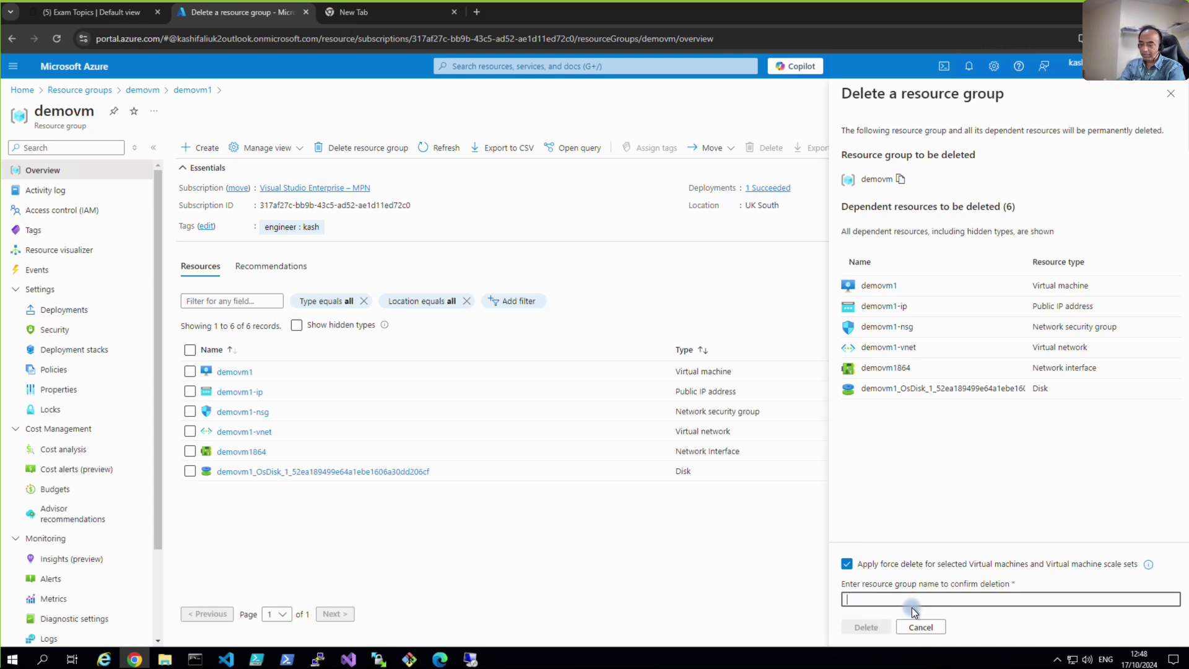
# Step: Paste the resource group name demovm as confirmation and permanently delete the group with its dependent resources
pyautogui.hotkey('ctrl', 'v')
pyautogui.click(890, 625)
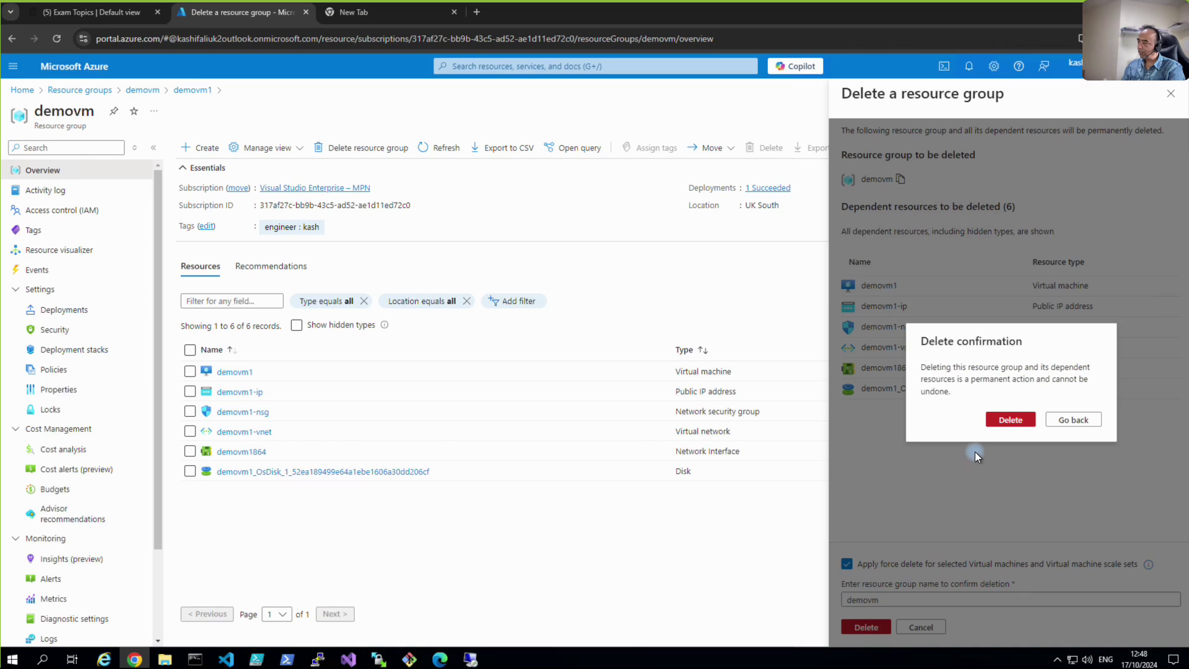
pyautogui.click(1009, 419)
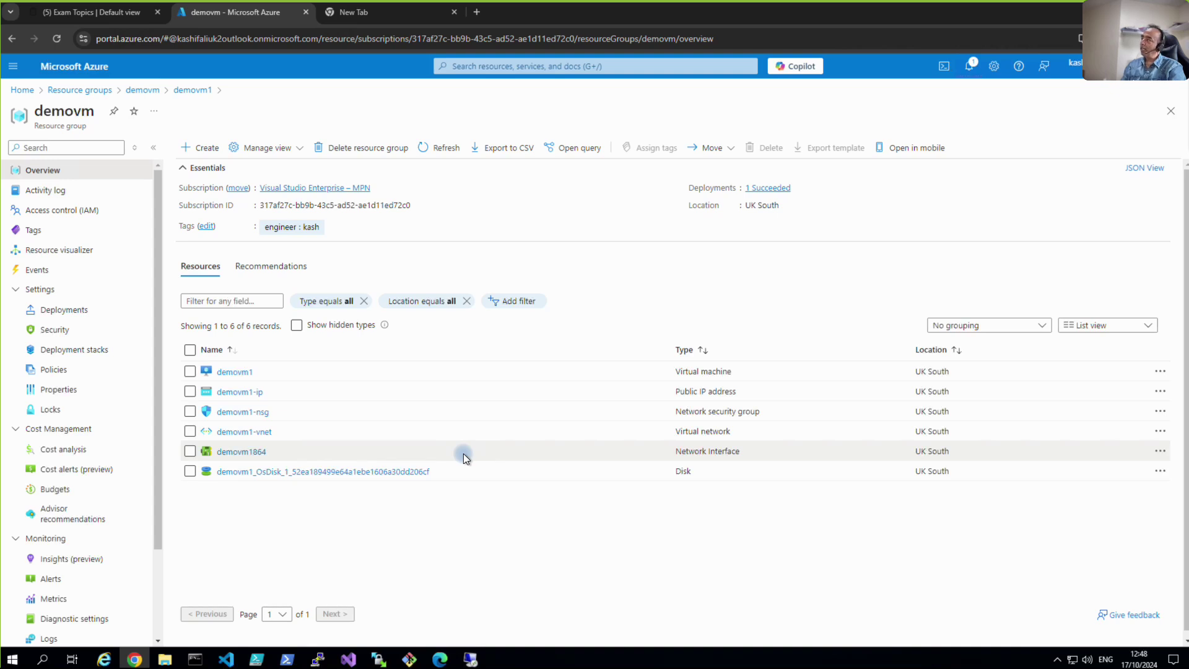
# Step: Look at the Exam Topics list in Notion and return to the demovm resource group in the Azure portal
pyautogui.click(99, 11)
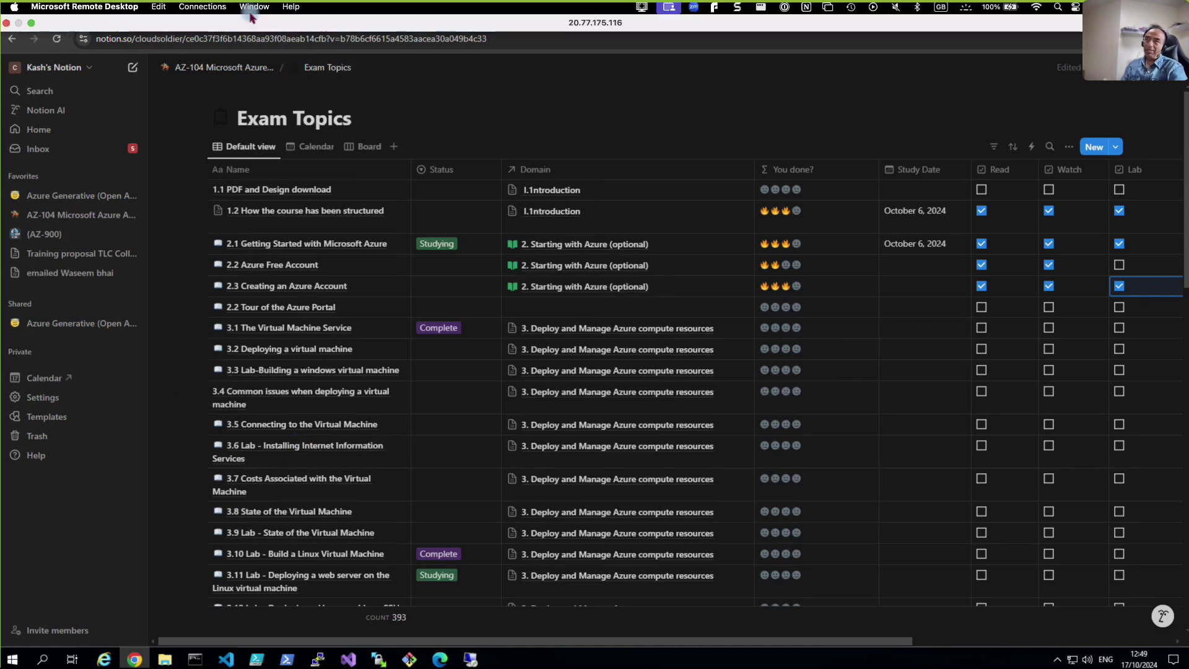
pyautogui.click(242, 18)
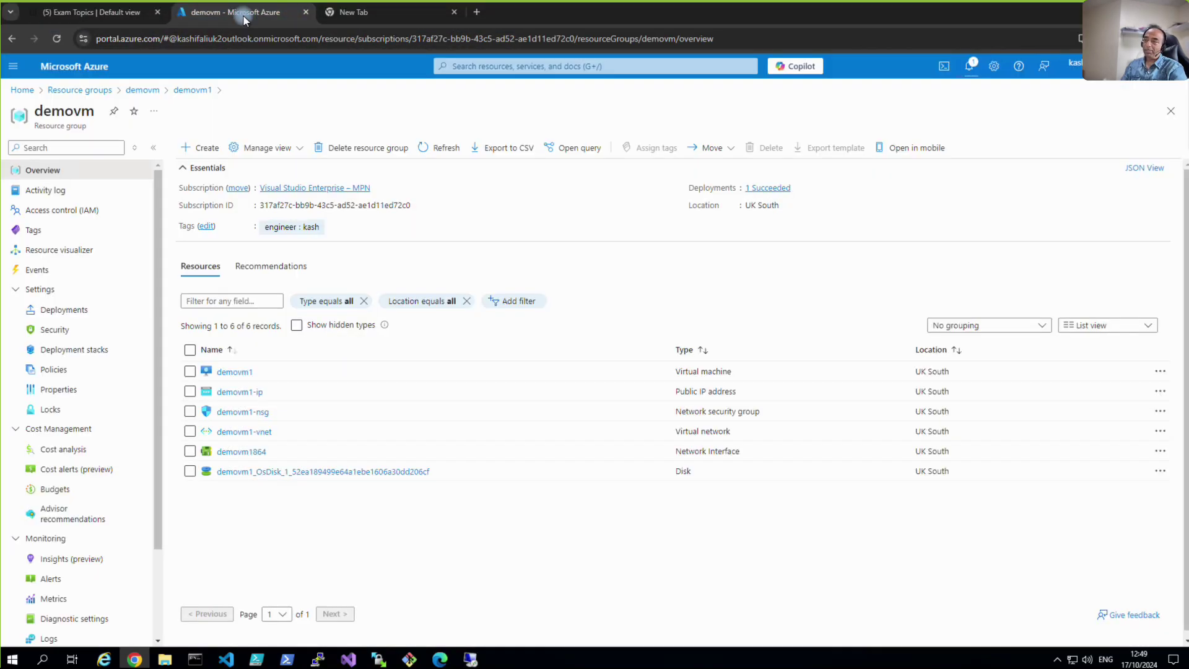